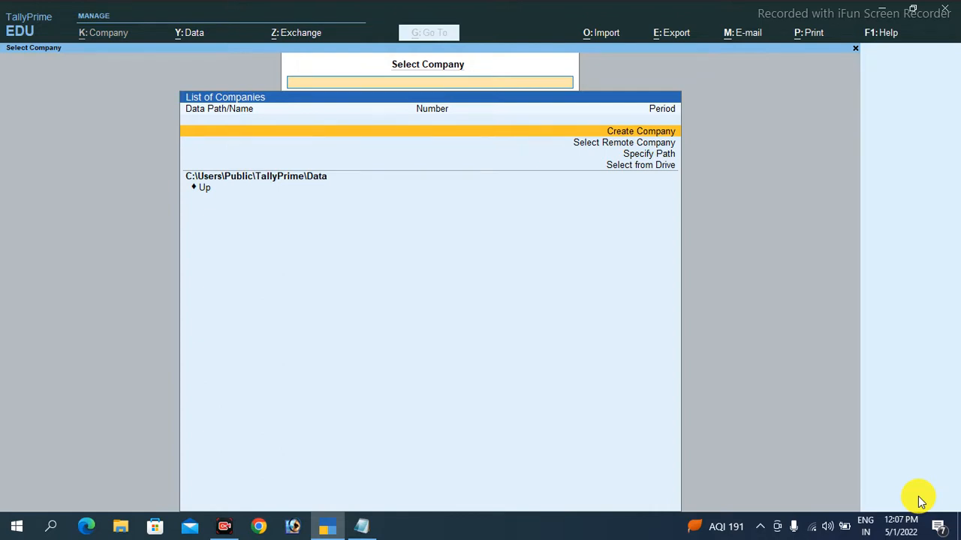
Start a new company named Cybotech Eduserve Pvt. Ltd and use the same mailing name.
{"action": "key", "text": "Return"}
{"action": "type", "text": "Cybotech "}
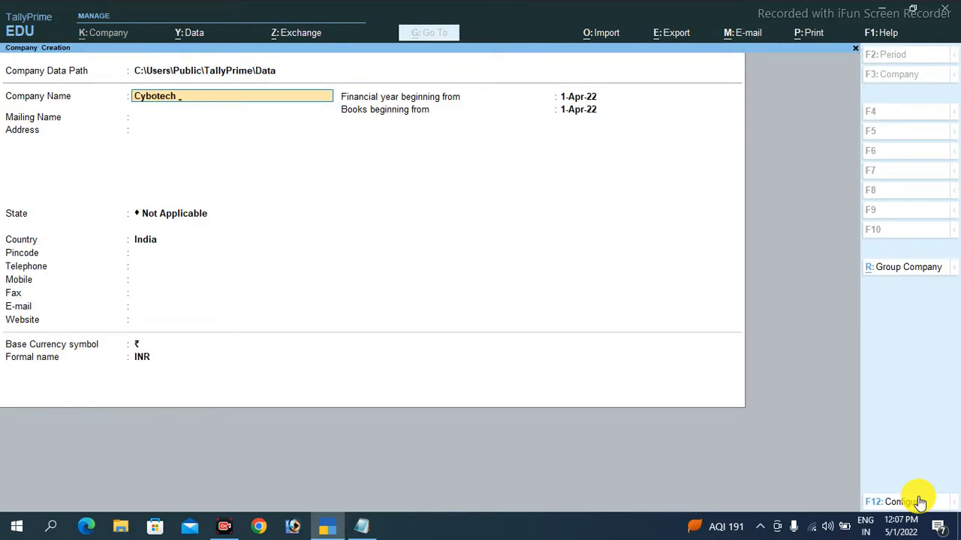
{"action": "type", "text": "Eduserve Pvt. Ltd"}
{"action": "key", "text": "Return"}
{"action": "key", "text": "Return"}
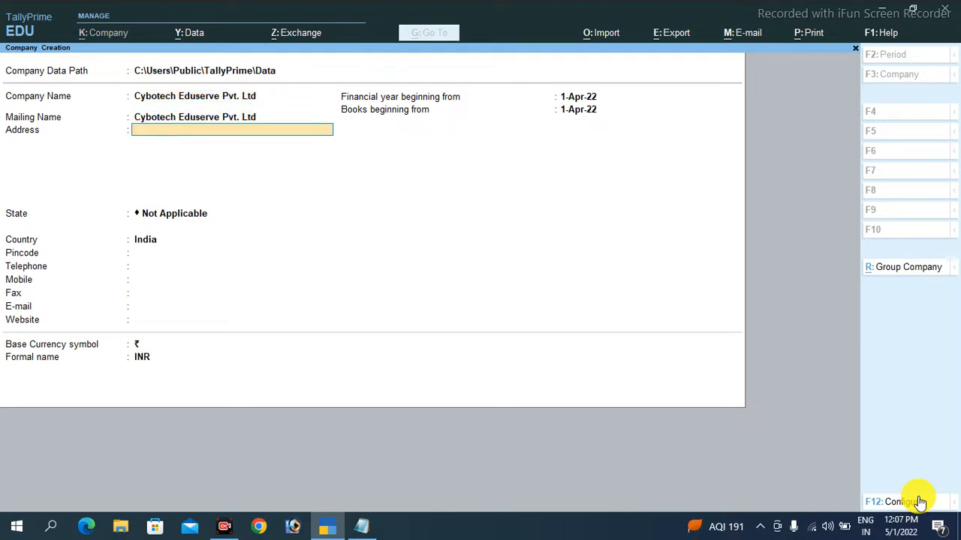
Enter the company's postal address, set its state to Bihar and save the company.
{"action": "type", "text": "Gola Road"}
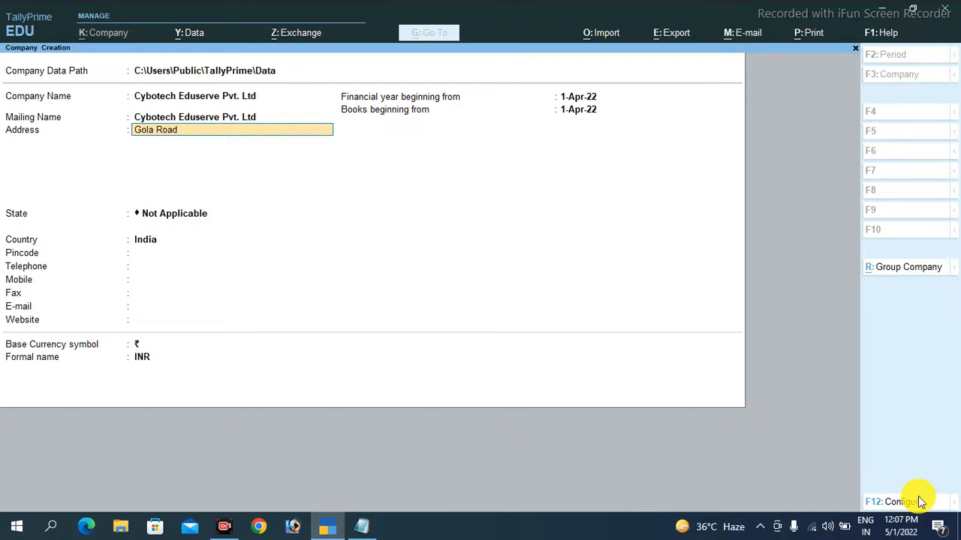
{"action": "key", "text": "Return"}
{"action": "type", "text": "Nawada"}
{"action": "key", "text": "Return"}
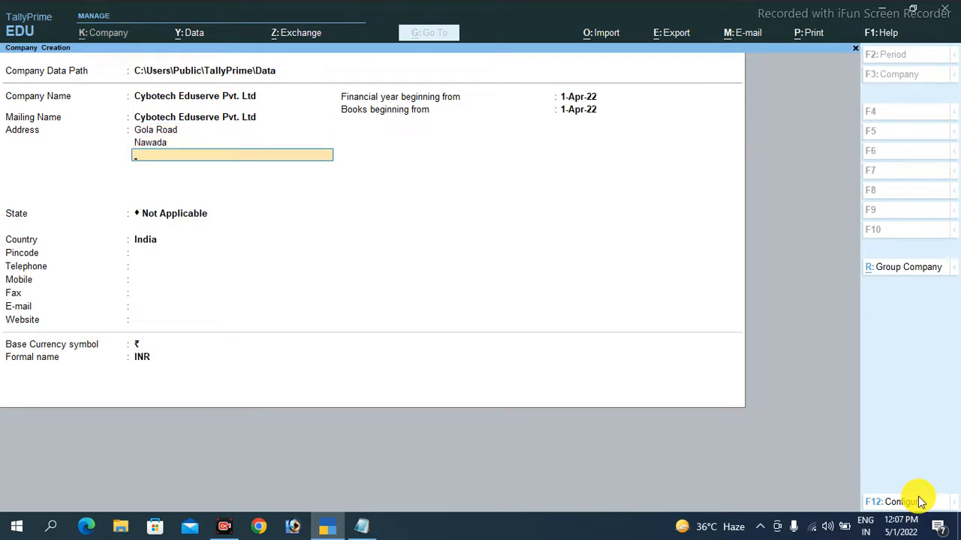
{"action": "key", "text": "Return"}
{"action": "type", "text": "Bi"}
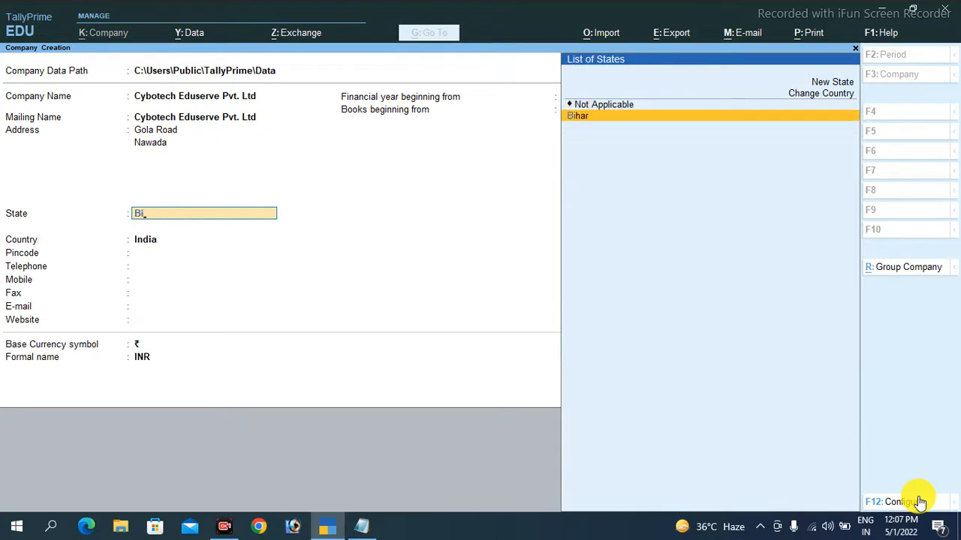
{"action": "key", "text": "Return"}
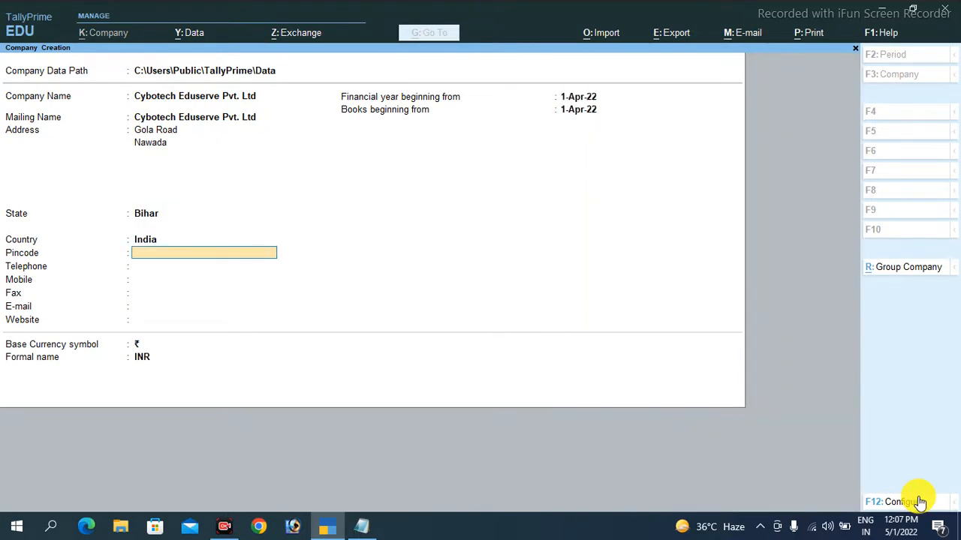
{"action": "key", "text": "ctrl"}
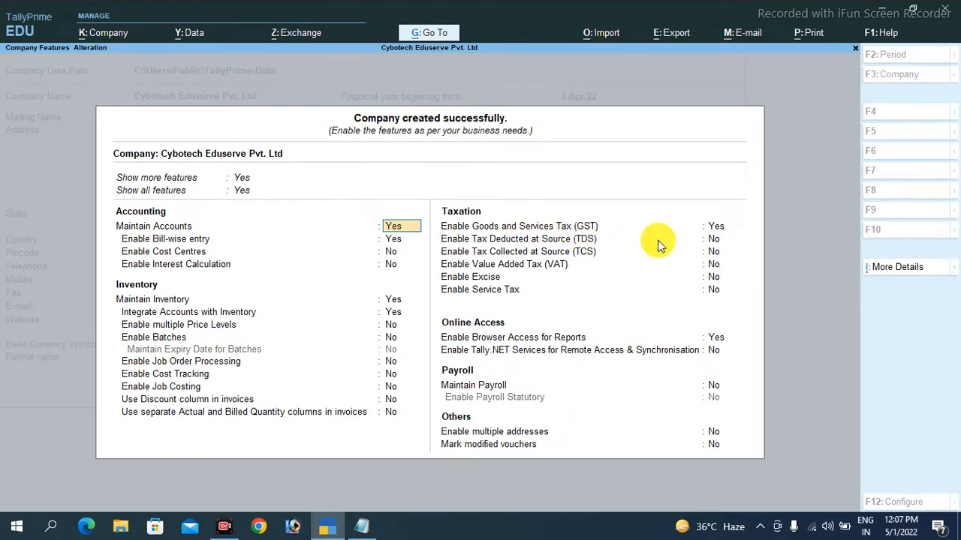
Accept the new company's feature settings with their default accounting, inventory and taxation options.
{"action": "key", "text": "Return"}
{"action": "key", "text": "Return"}
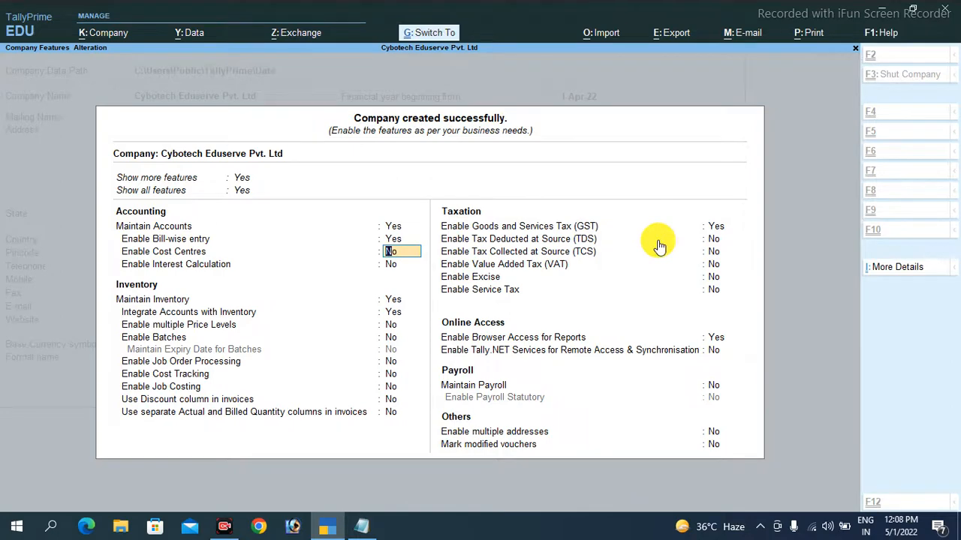
{"action": "key", "text": "ctrl+a"}
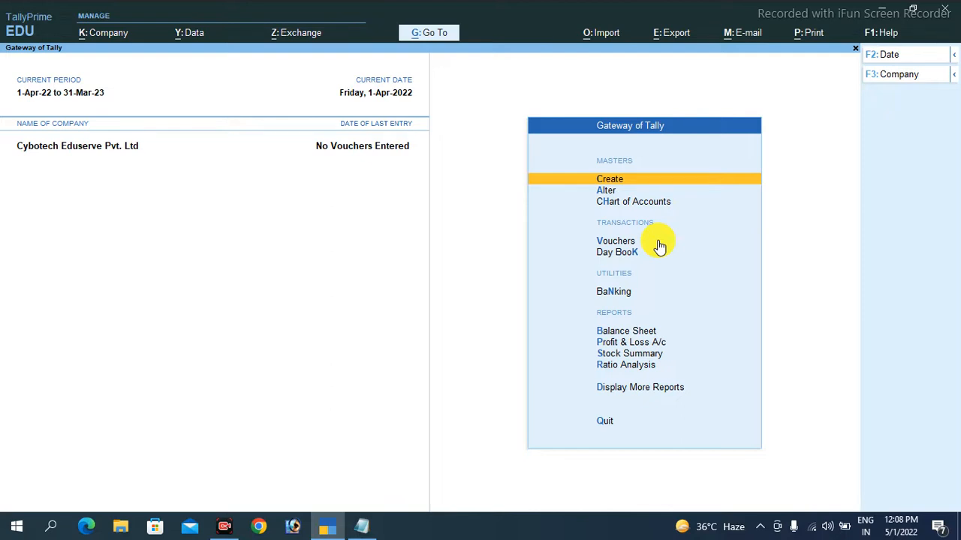
Open a new purchase voucher and enter supplier invoice number 001 dated 1-Apr-22.
{"action": "left_click", "coordinate": [659, 242]}
{"action": "left_click", "coordinate": [658, 242]}
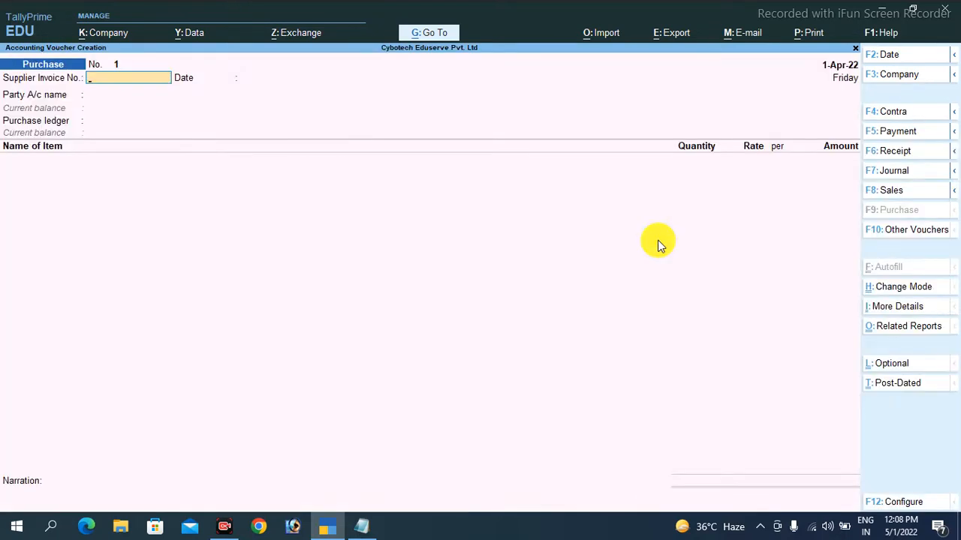
{"action": "type", "text": "001"}
{"action": "key", "text": "Return"}
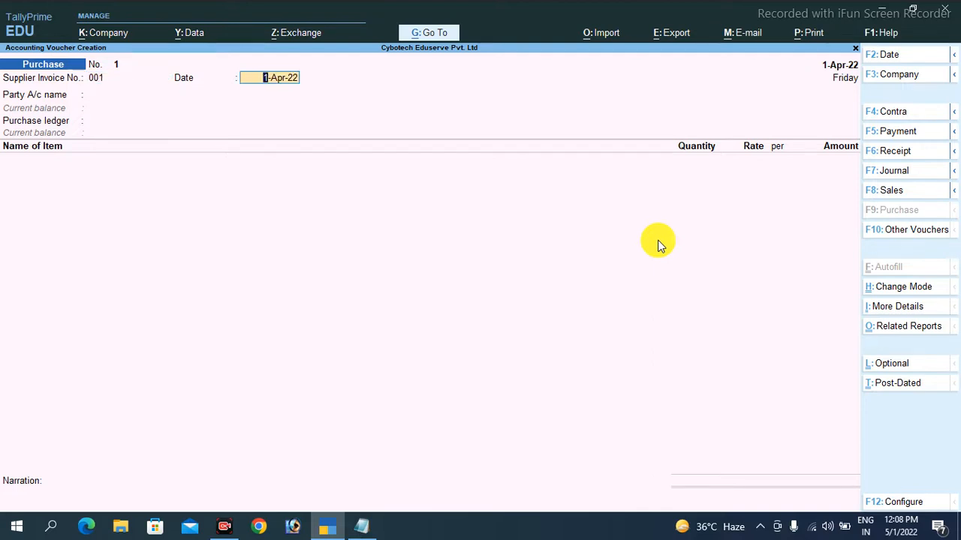
{"action": "key", "text": "Return"}
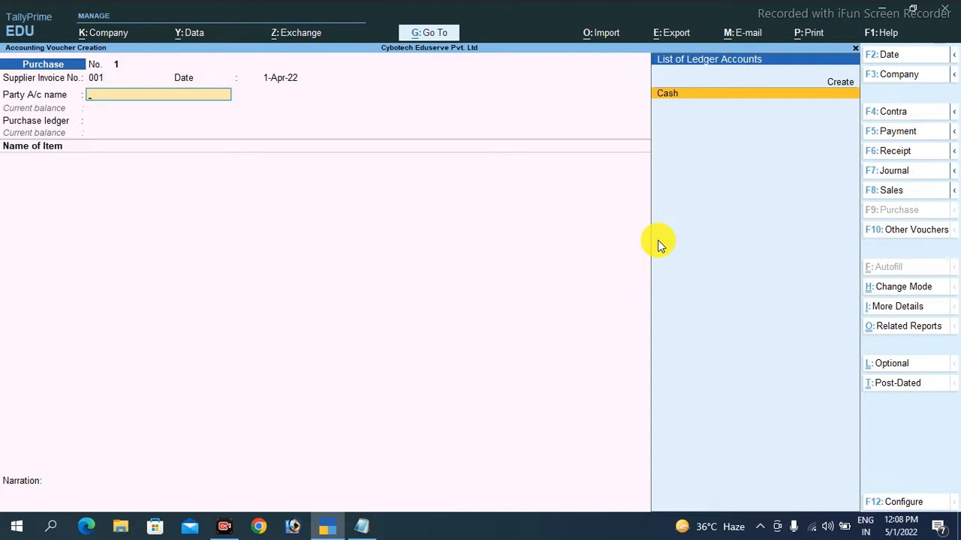
Create a party ledger named Abcd Pvt. Ltd under the Sundry Creditors group from the voucher's party account field.
{"action": "key", "text": "Up"}
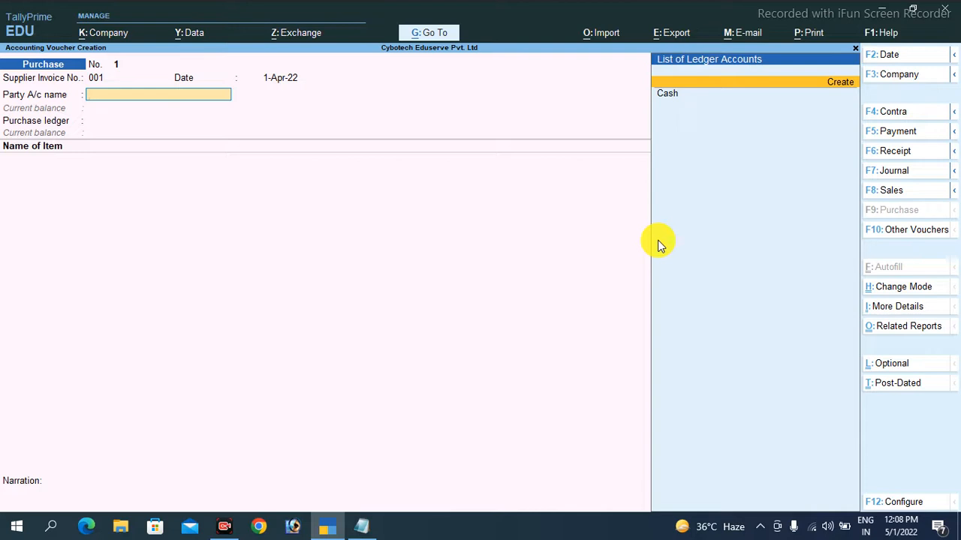
{"action": "key", "text": "alt+c"}
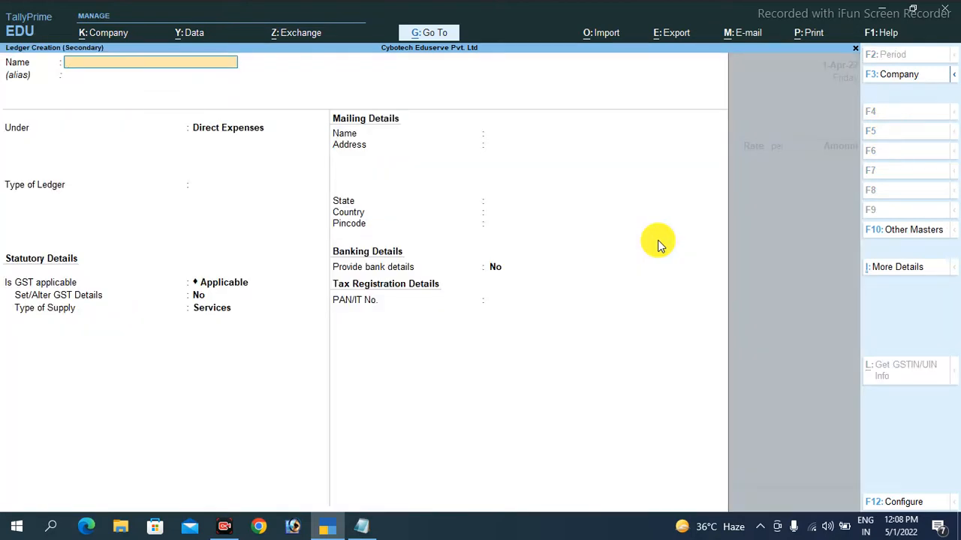
{"action": "type", "text": "Abcd Pvt. Ltd"}
{"action": "key", "text": "Return"}
{"action": "key", "text": "Return"}
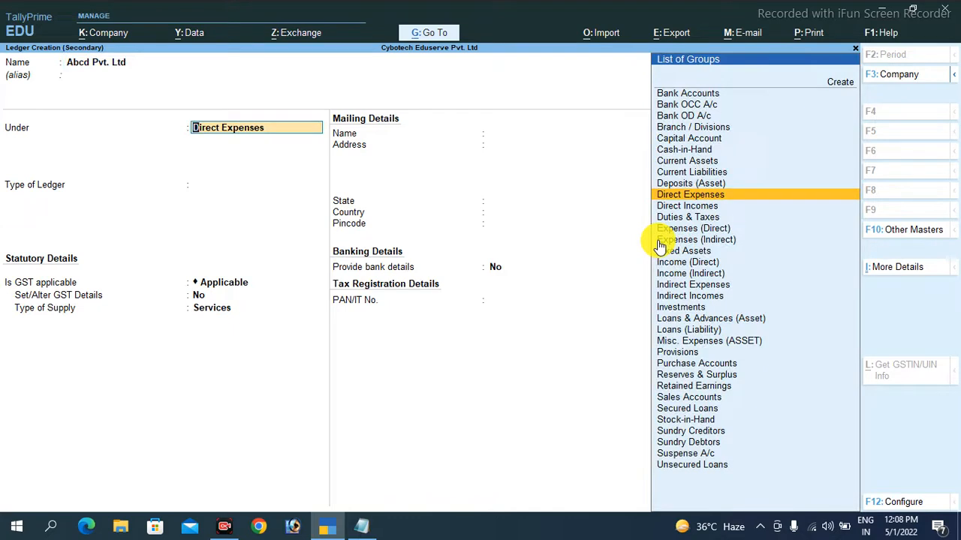
{"action": "type", "text": "Su"}
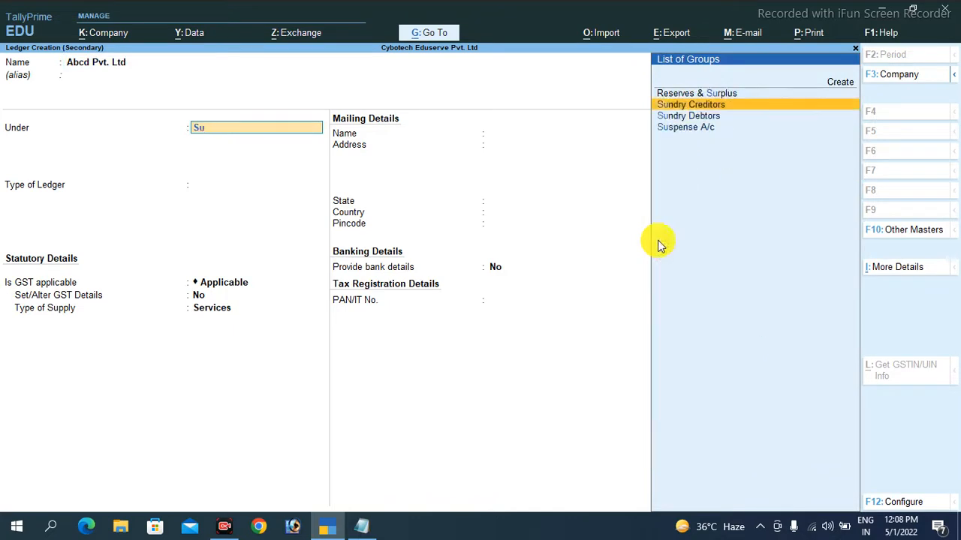
{"action": "key", "text": "Return"}
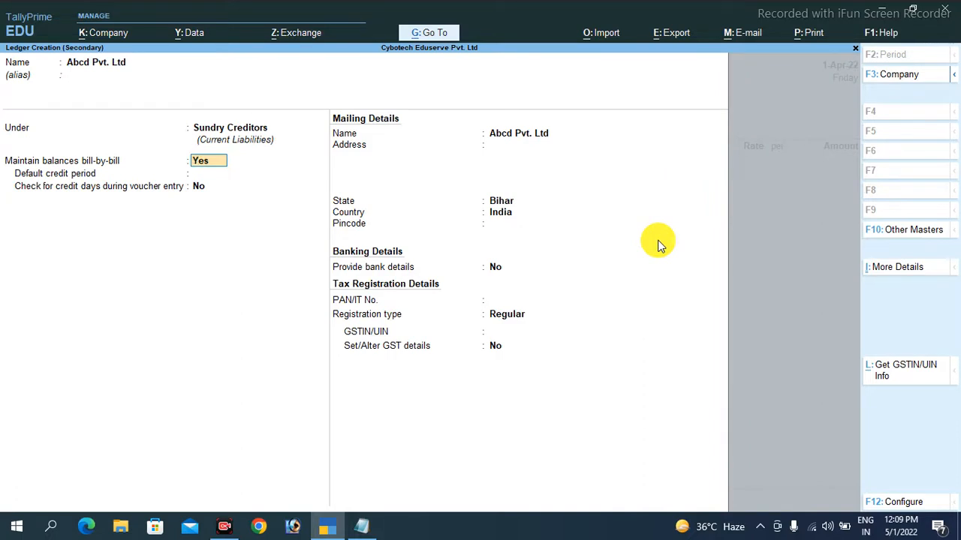
Set bill-by-bill balances to No for the supplier ledger and keep its mailing name.
{"action": "type", "text": "n"}
{"action": "key", "text": "Return"}
{"action": "key", "text": "Return"}
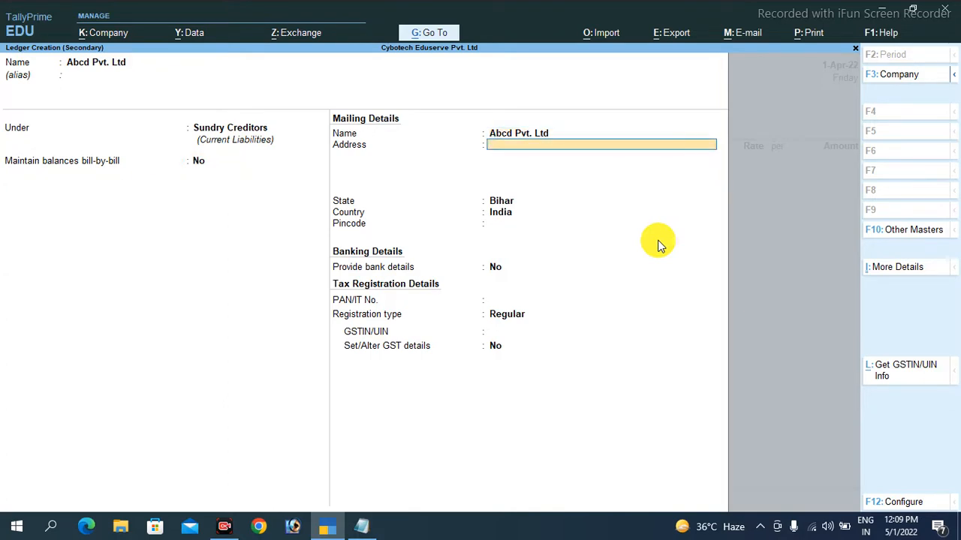
Fill in the supplier's postal address and set its state to West Bengal.
{"action": "type", "text": "Bara Bazar"}
{"action": "key", "text": "Return"}
{"action": "type", "text": "Kolkata"}
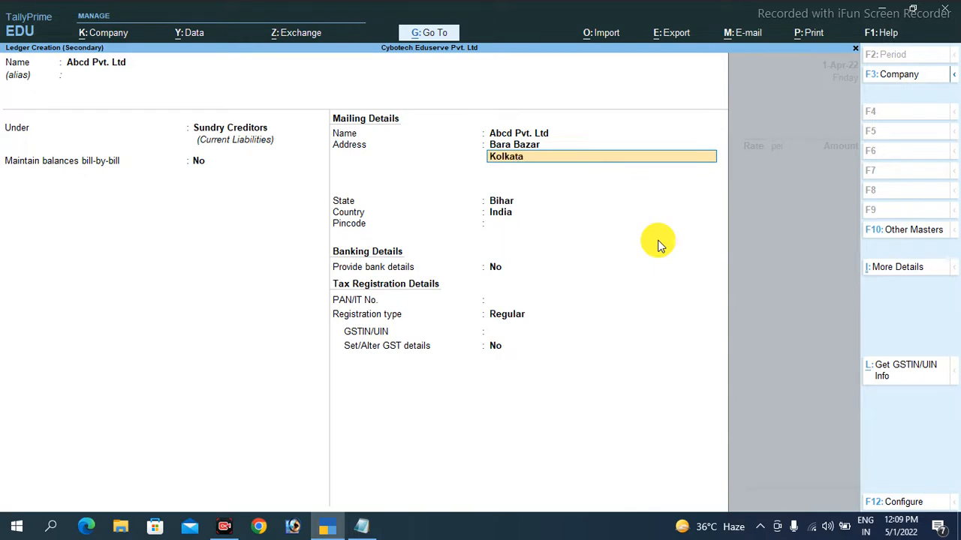
{"action": "key", "text": "Return"}
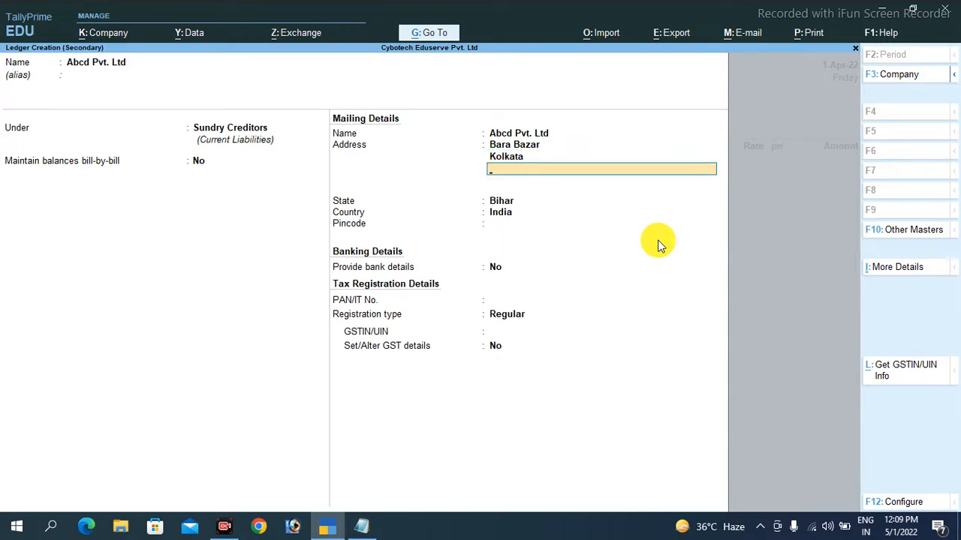
{"action": "key", "text": "Return"}
{"action": "type", "text": "Wes"}
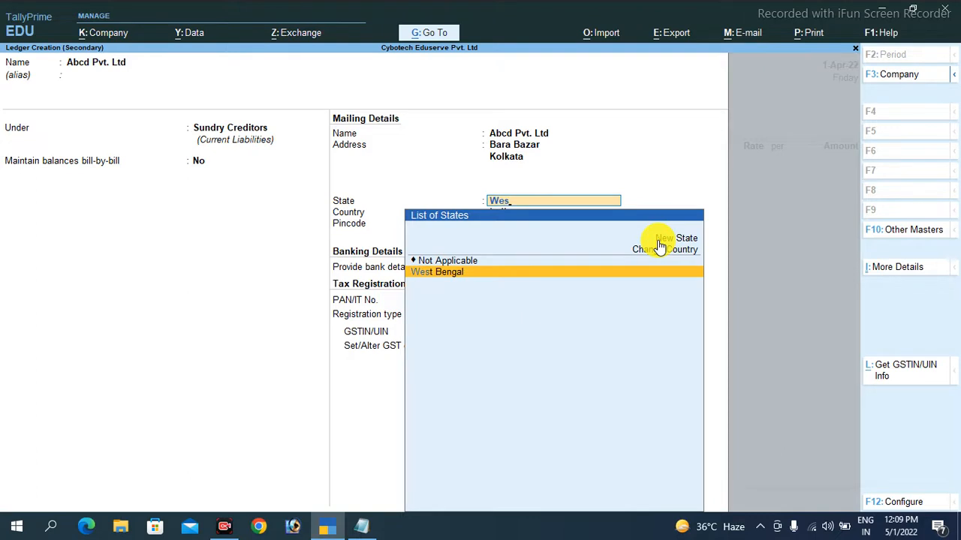
{"action": "key", "text": "Return"}
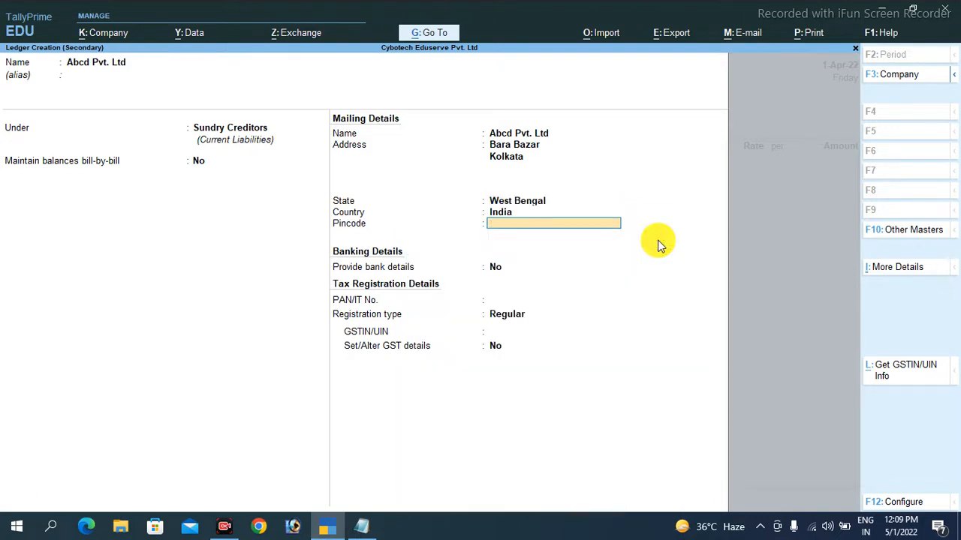
Leave the supplier's pincode, bank details and PAN unfilled, keep the Regular registration type and save the ledger.
{"action": "key", "text": "Return"}
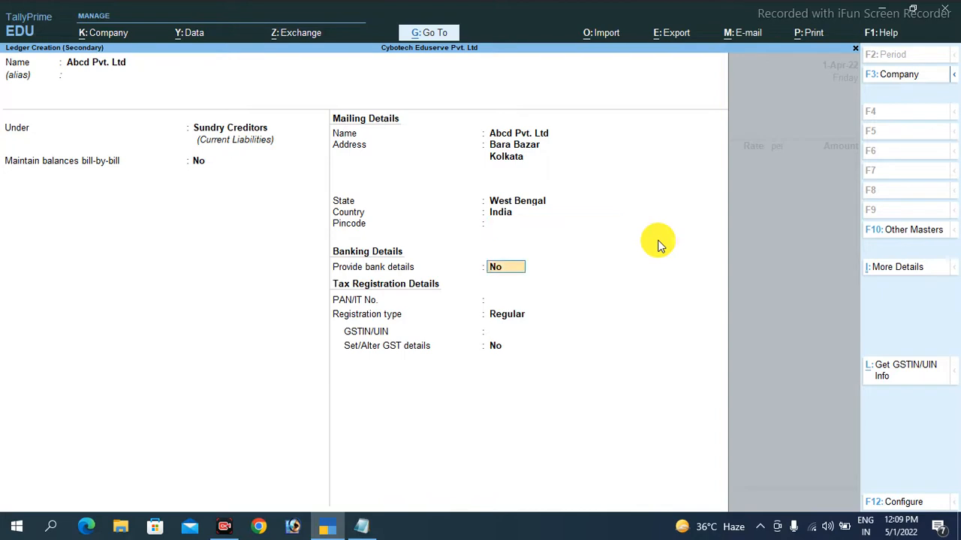
{"action": "key", "text": "Return"}
{"action": "key", "text": "Return"}
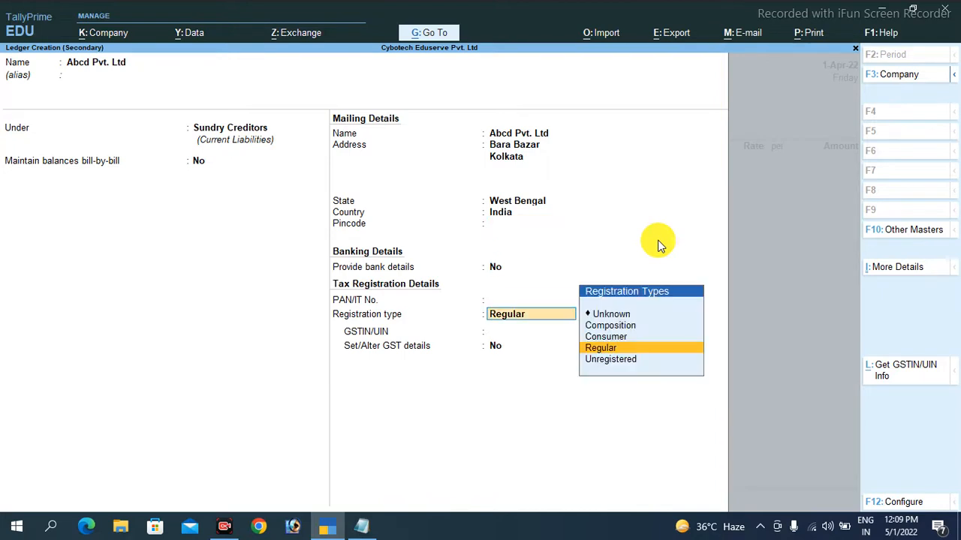
{"action": "key", "text": "Return"}
{"action": "key", "text": "ctrl+a"}
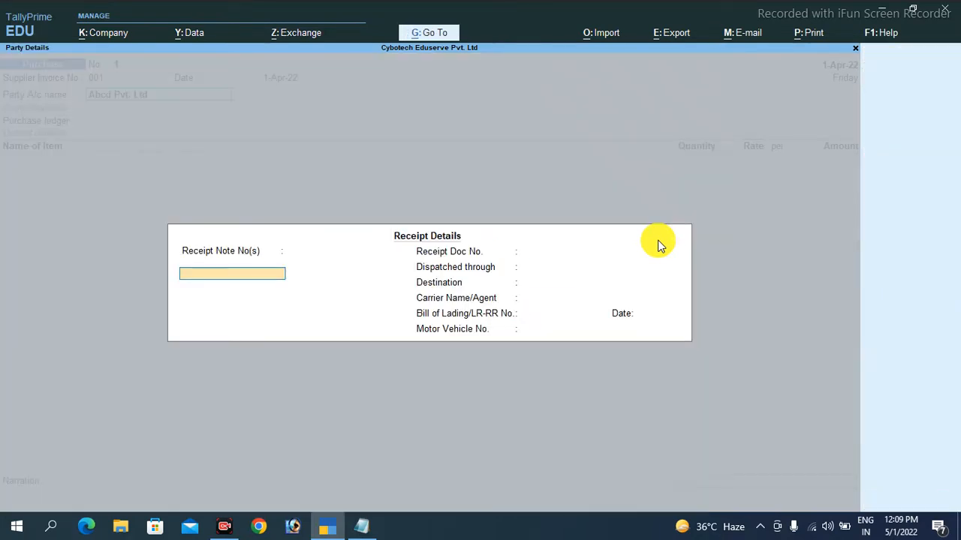
Accept the purchase voucher's blank receipt details and the supplier's party details for Abcd Pvt. Ltd.
{"action": "key", "text": "ctrl+a"}
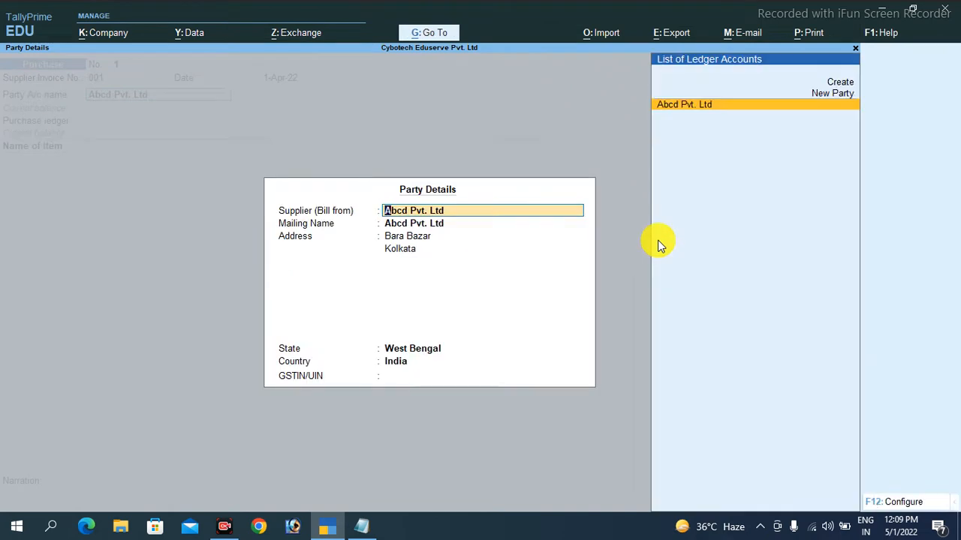
{"action": "key", "text": "Return"}
{"action": "key", "text": "Return"}
{"action": "key", "text": "Return"}
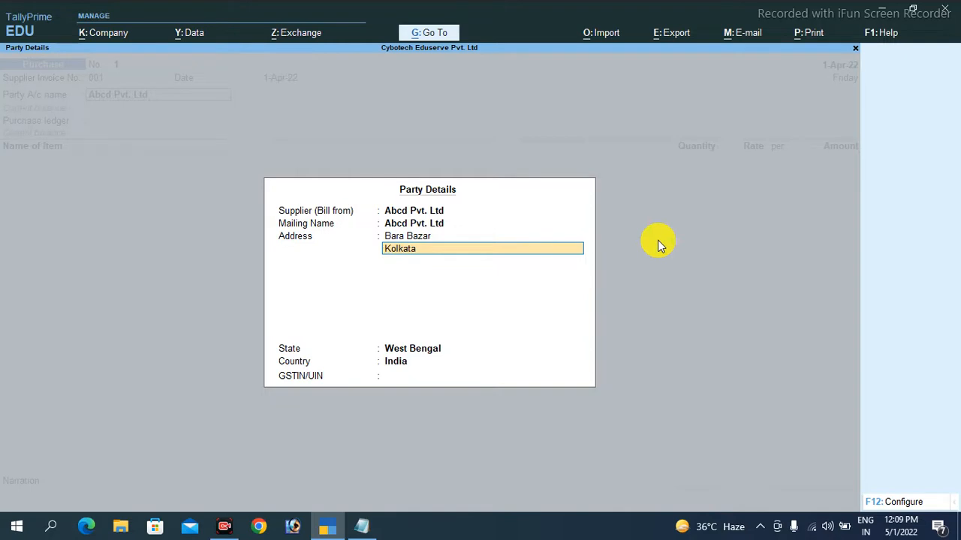
{"action": "key", "text": "ctrl+a"}
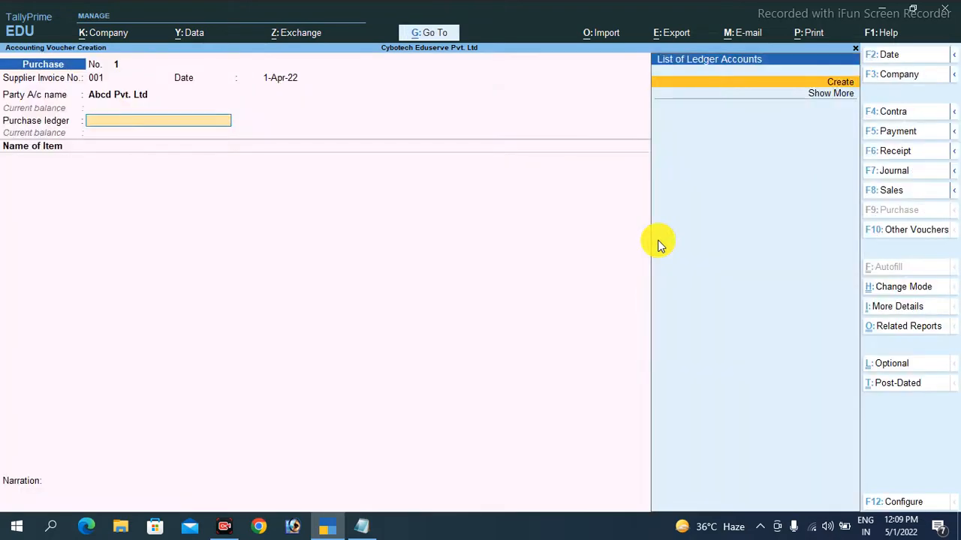
Create a purchase ledger named Purchase A/c under the Purchase Accounts group.
{"action": "left_click", "coordinate": [657, 245]}
{"action": "type", "text": "Purchase A/c"}
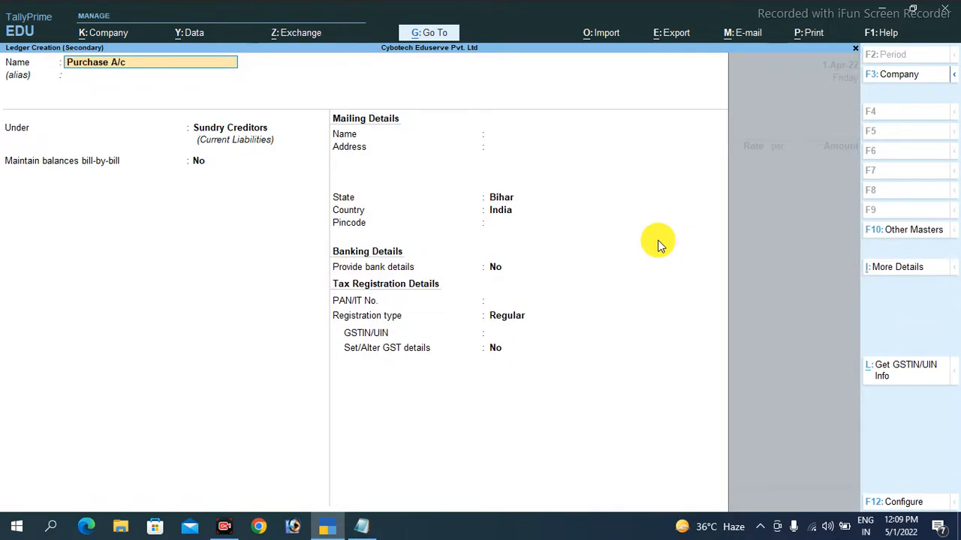
{"action": "key", "text": "Return"}
{"action": "type", "text": "Pu"}
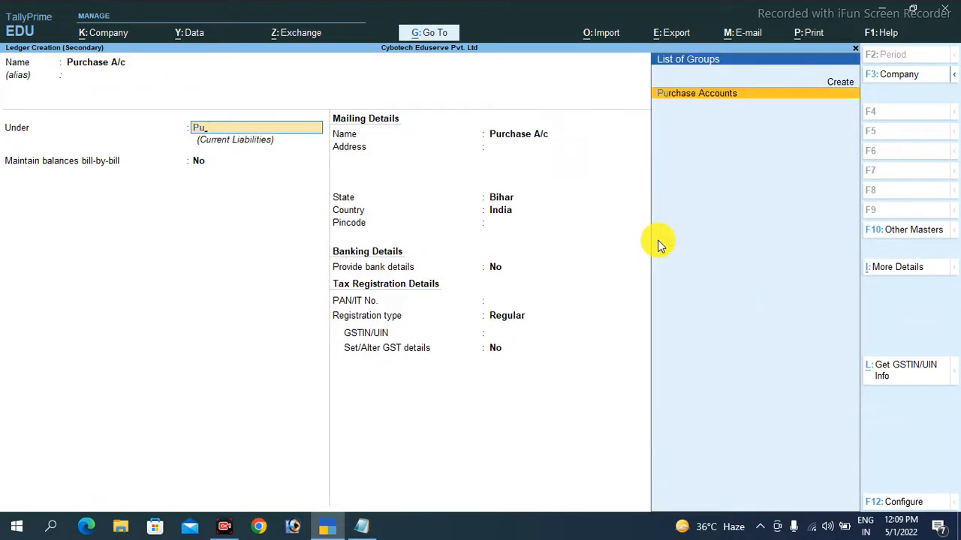
{"action": "key", "text": "Return"}
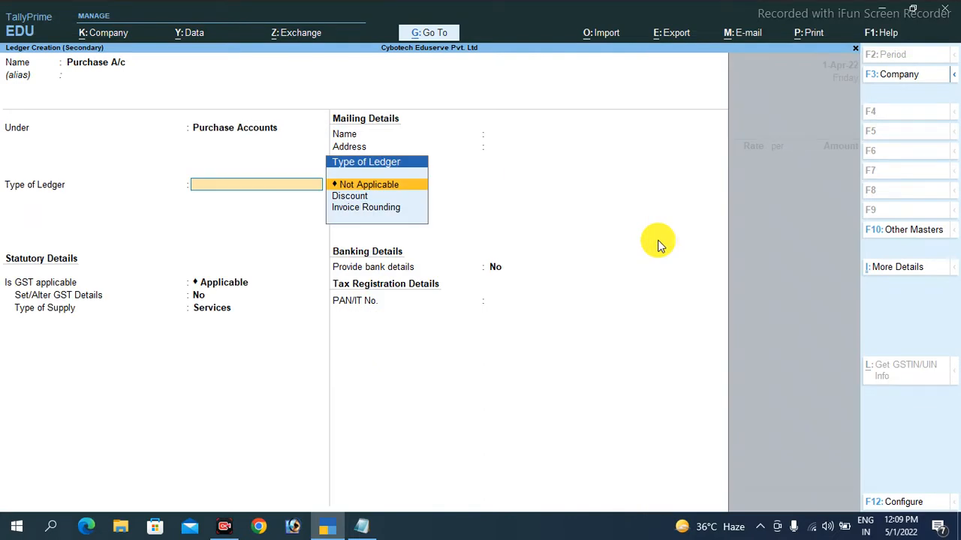
Keep the ledger type Not Applicable and GST Applicable, set the type of supply to Goods and save Purchase A/c.
{"action": "key", "text": "Return"}
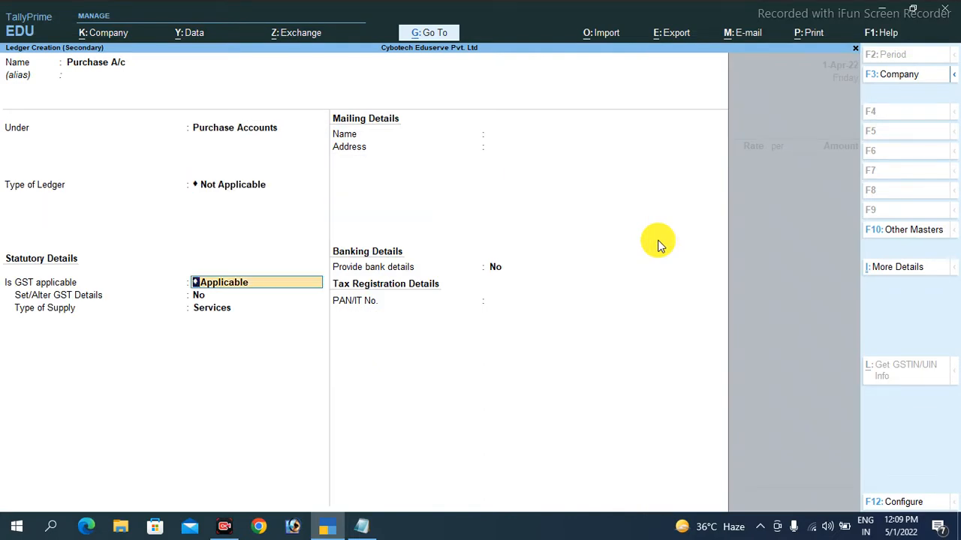
{"action": "key", "text": "Return"}
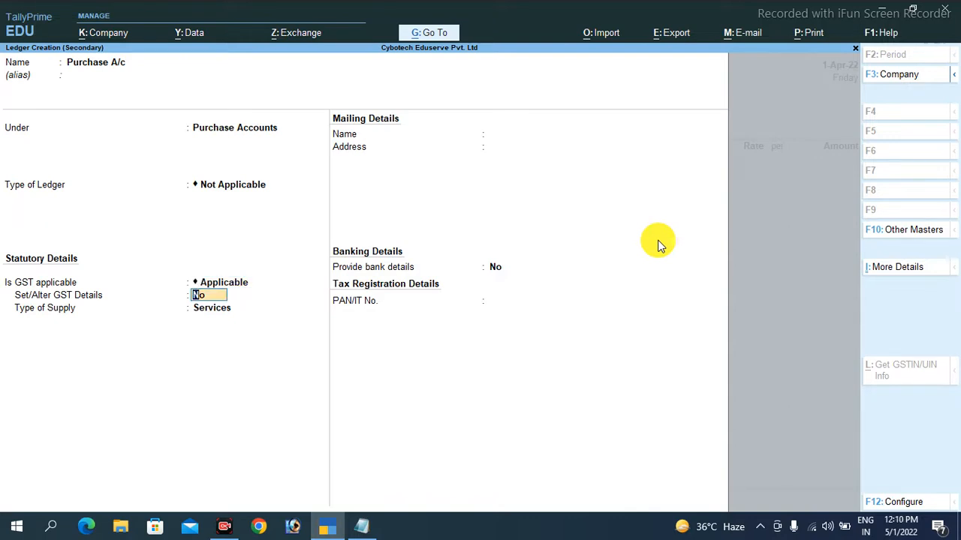
{"action": "key", "text": "Return"}
{"action": "key", "text": "Up"}
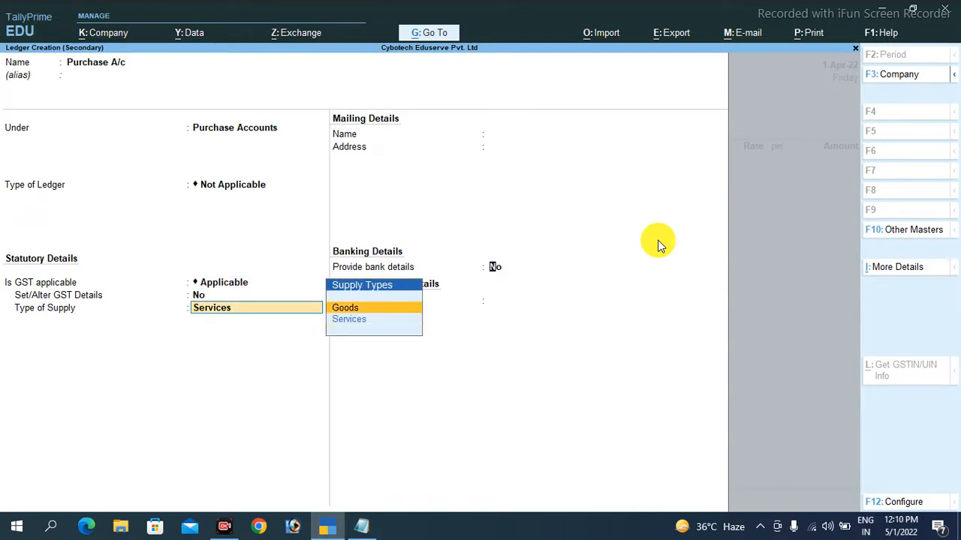
{"action": "key", "text": "Return"}
{"action": "key", "text": "ctrl+a"}
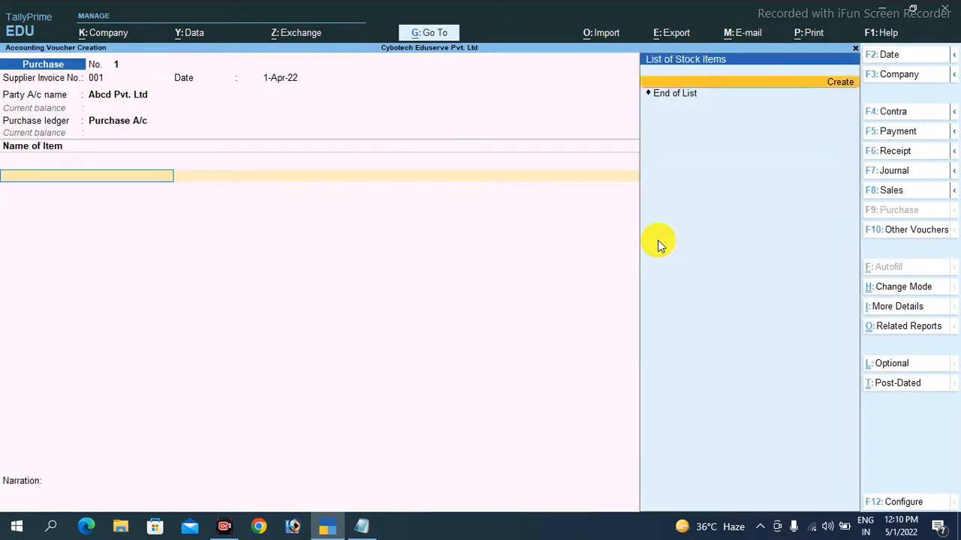
Create a stock item named Printer from the voucher's item line, with no alias and under the Primary group.
{"action": "key", "text": "Return"}
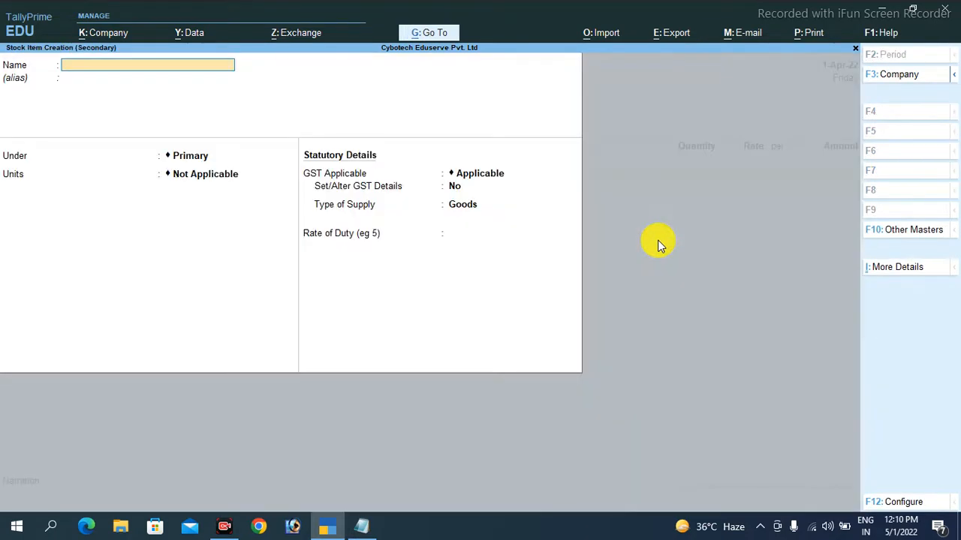
{"action": "type", "text": "Printer"}
{"action": "key", "text": "Return"}
{"action": "key", "text": "Return"}
{"action": "key", "text": "Return"}
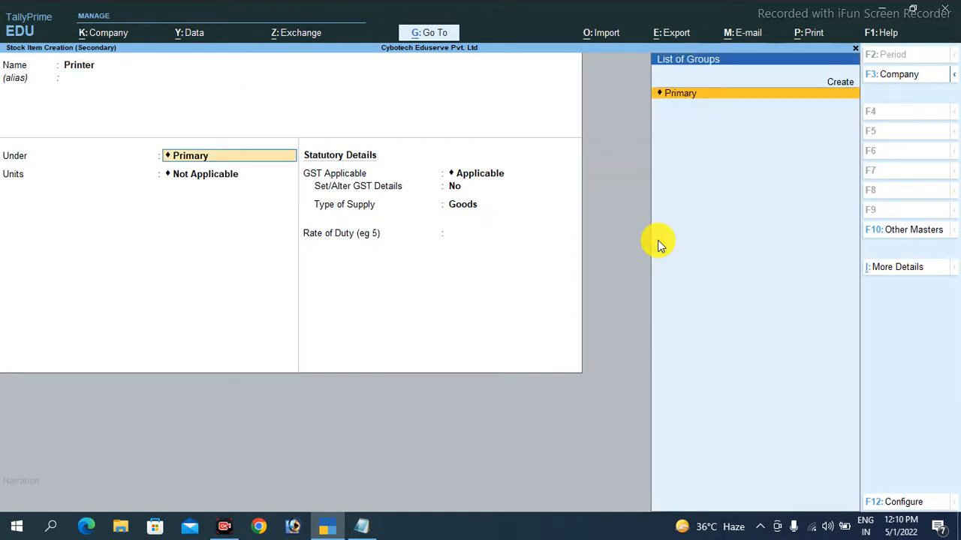
Create a simple unit with symbol NOS, formal name Numbers, quantity code NOS-NUMBERS and 0 decimal places for the Printer item.
{"action": "key", "text": "Up"}
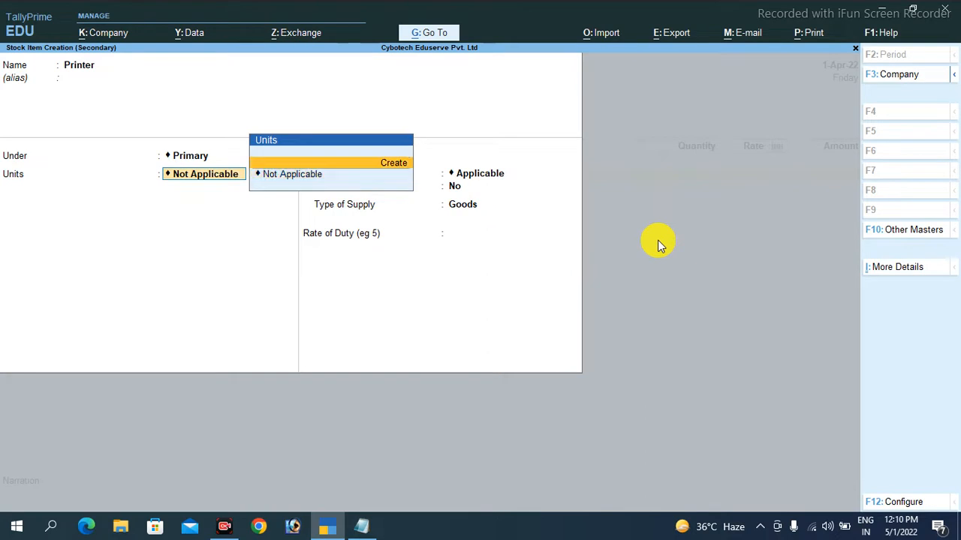
{"action": "key", "text": "Return"}
{"action": "type", "text": "NOS"}
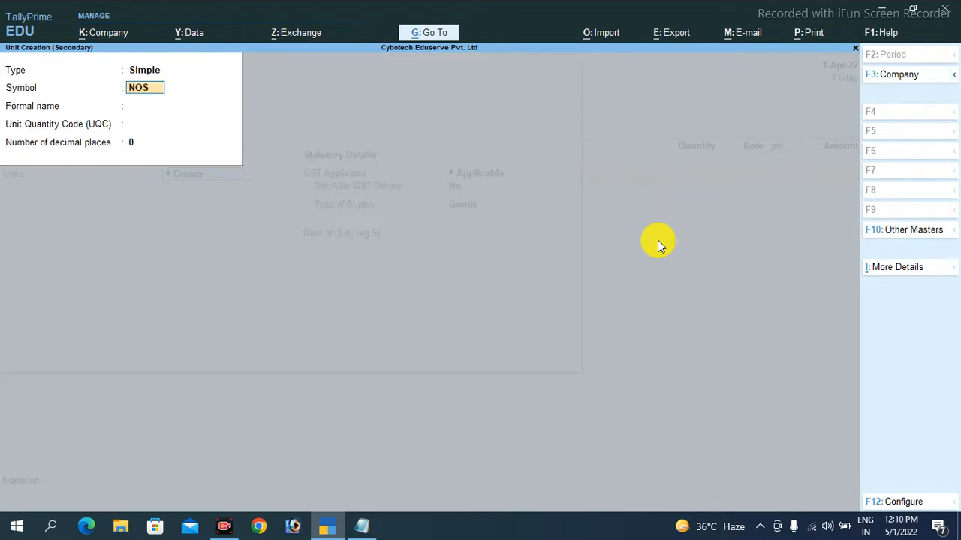
{"action": "key", "text": "Return"}
{"action": "type", "text": "Numbers"}
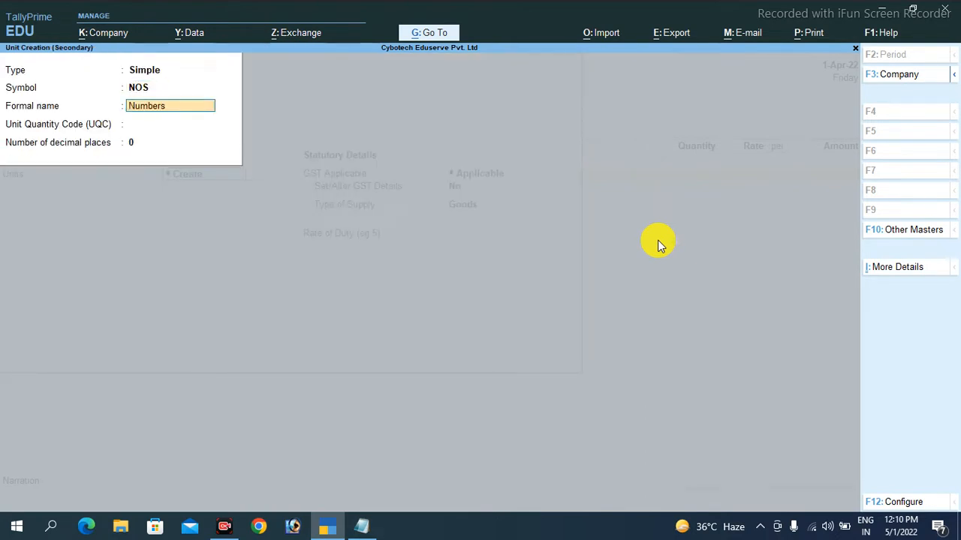
{"action": "key", "text": "Return"}
{"action": "type", "text": "NOS"}
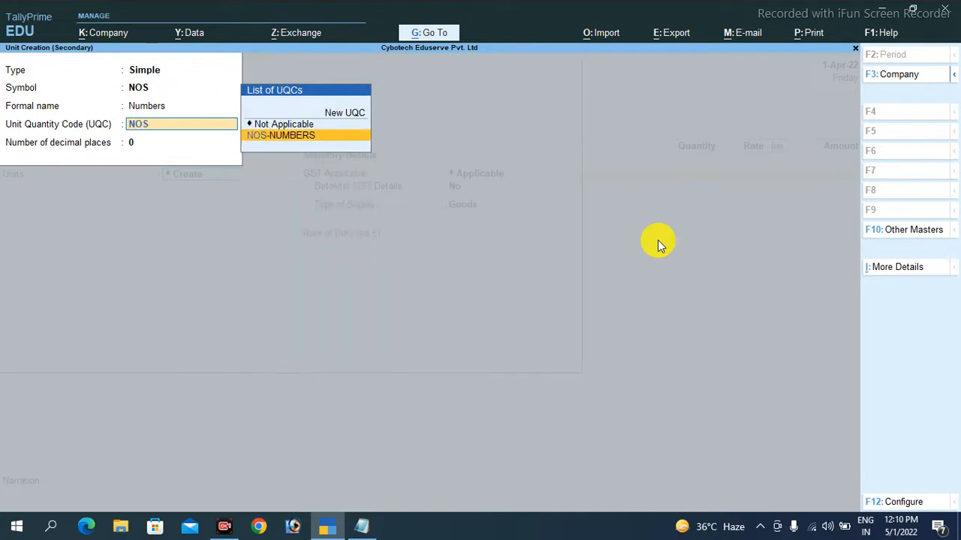
{"action": "key", "text": "Return"}
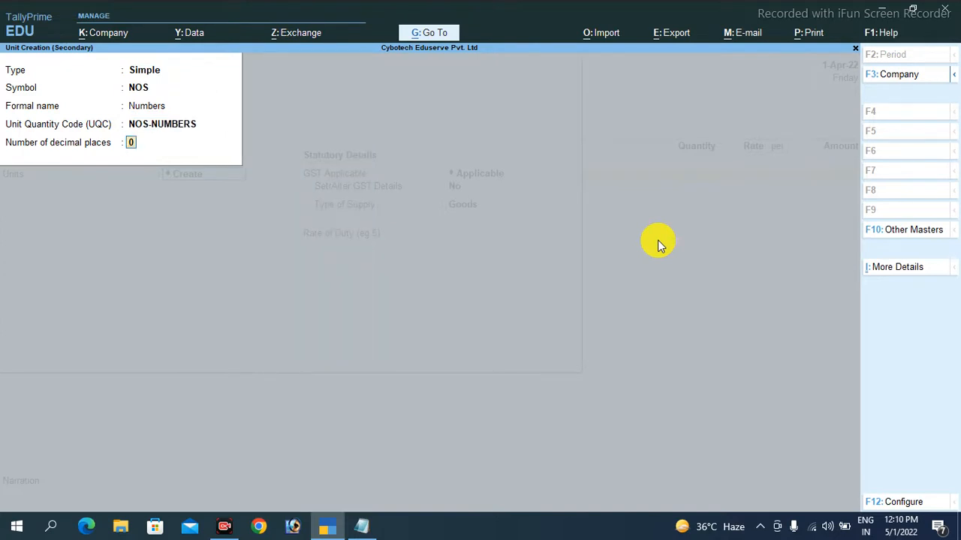
{"action": "key", "text": "ctrl+a"}
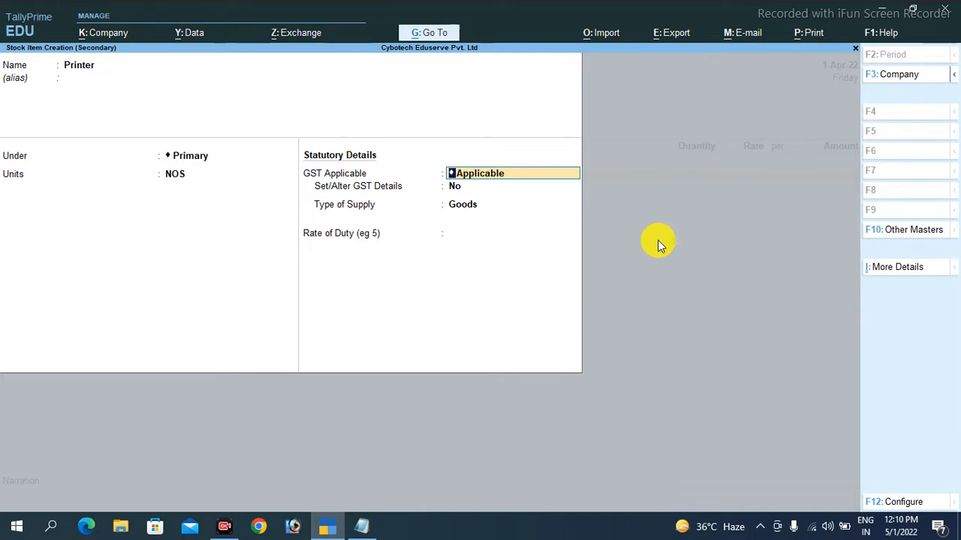
Make GST applicable to Printer and enter its GST details: description Printing Device, HSN/SAC 1234, calculation type On Value.
{"action": "key", "text": "BackSpace"}
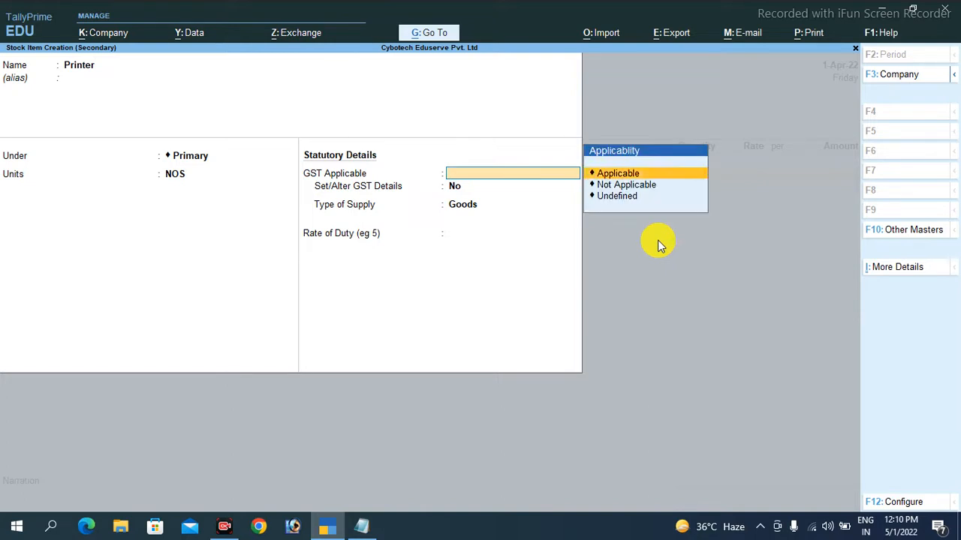
{"action": "key", "text": "Return"}
{"action": "type", "text": "y"}
{"action": "key", "text": "Return"}
{"action": "type", "text": "Printing Device"}
{"action": "key", "text": "Return"}
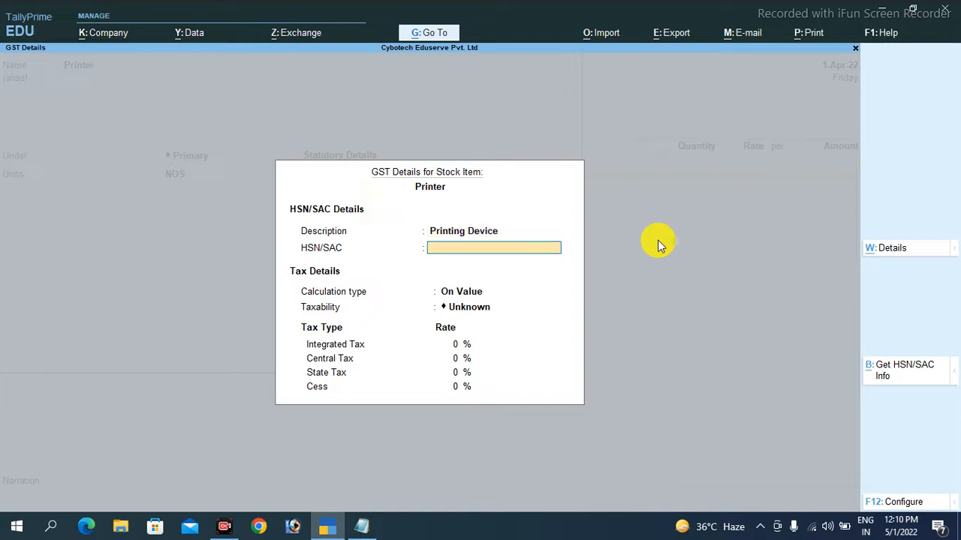
{"action": "type", "text": "1234"}
{"action": "key", "text": "Return"}
{"action": "key", "text": "Return"}
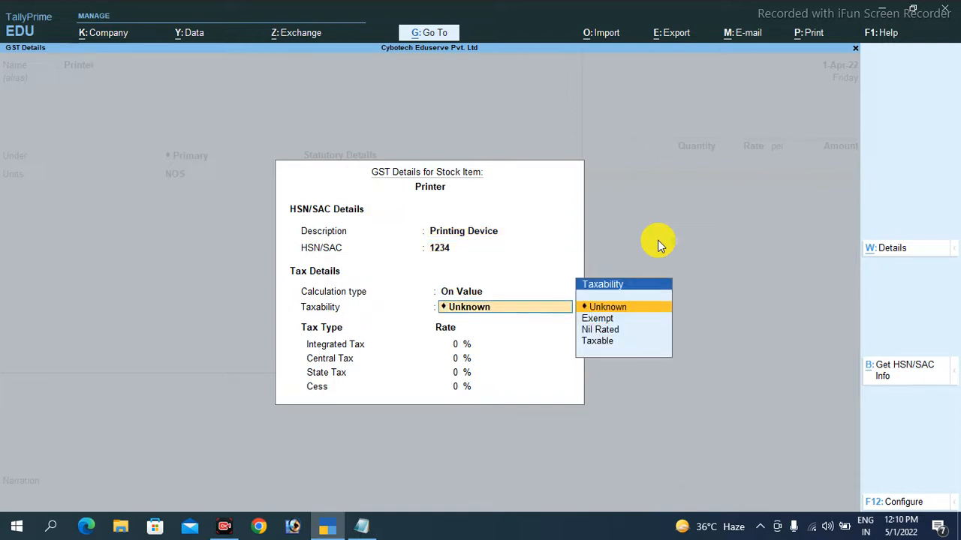
Set Printer's taxability to Taxable with an integrated tax rate of 18%, keeping the GST details configuration as is.
{"action": "key", "text": "Down"}
{"action": "key", "text": "Down"}
{"action": "key", "text": "Down"}
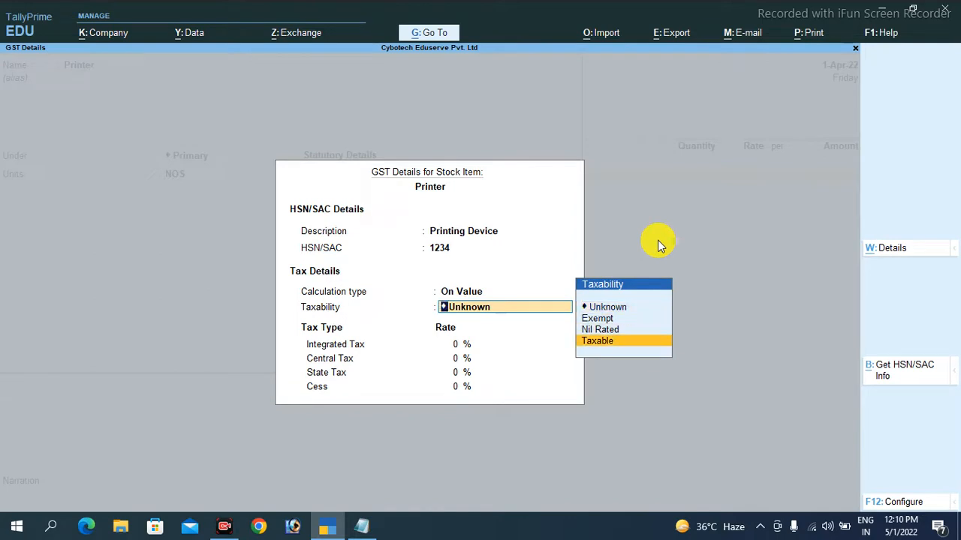
{"action": "key", "text": "Return"}
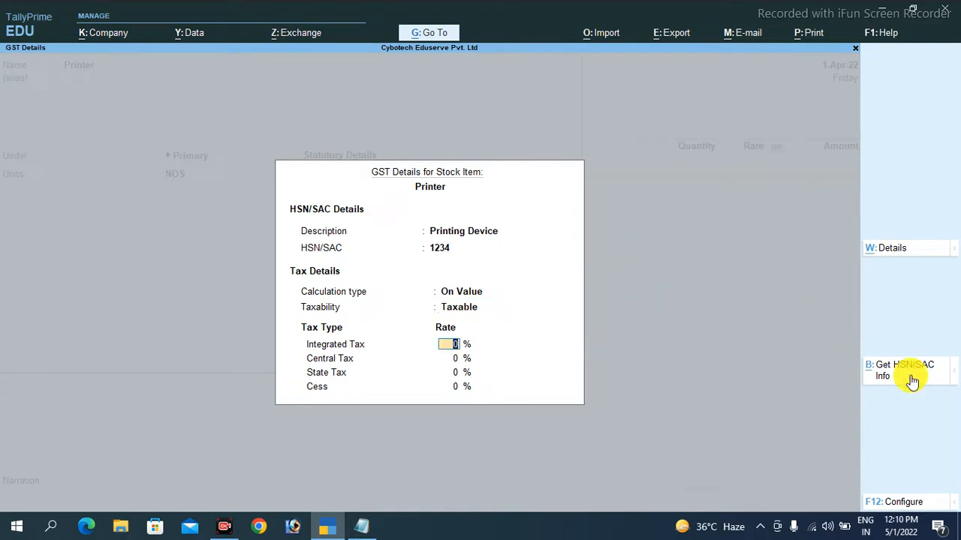
{"action": "left_click", "coordinate": [903, 503]}
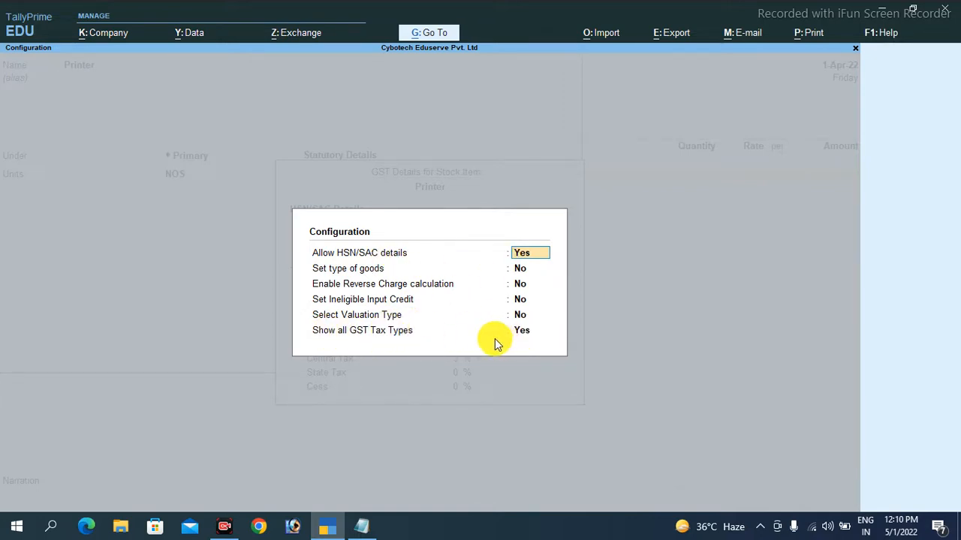
{"action": "key", "text": "ctrl+a"}
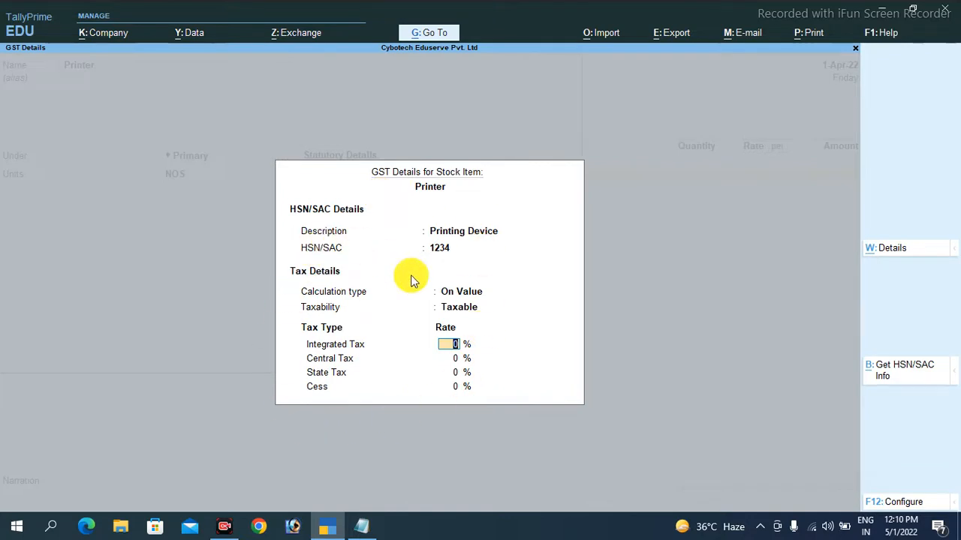
{"action": "type", "text": "18"}
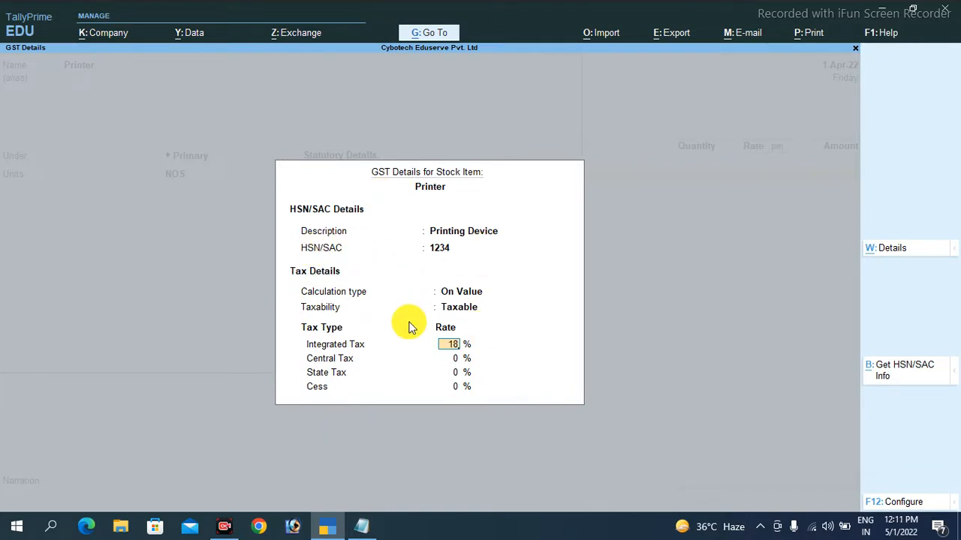
{"action": "key", "text": "Return"}
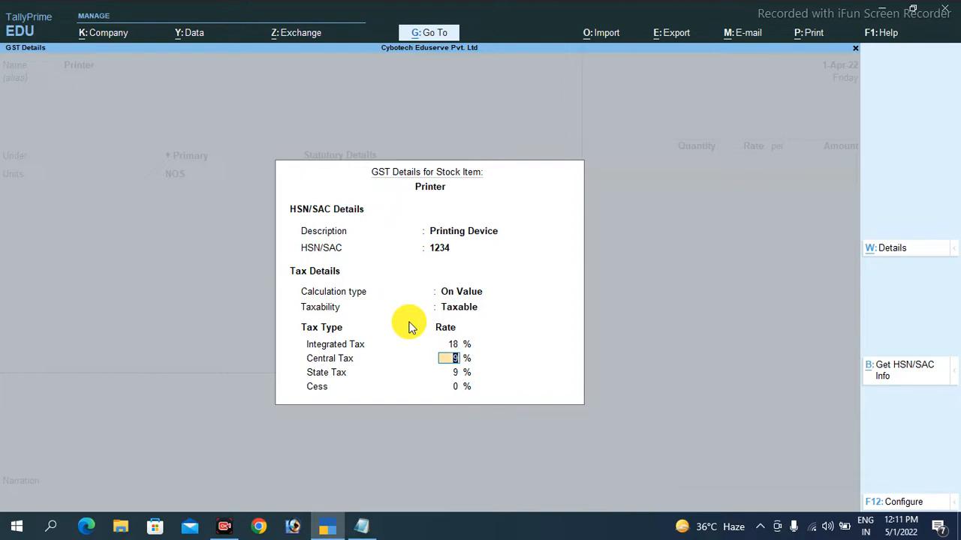
Accept the 9% central and state tax rates without cess, keep the supply type Goods and save the Printer item.
{"action": "key", "text": "Return"}
{"action": "key", "text": "Return"}
{"action": "key", "text": "Return"}
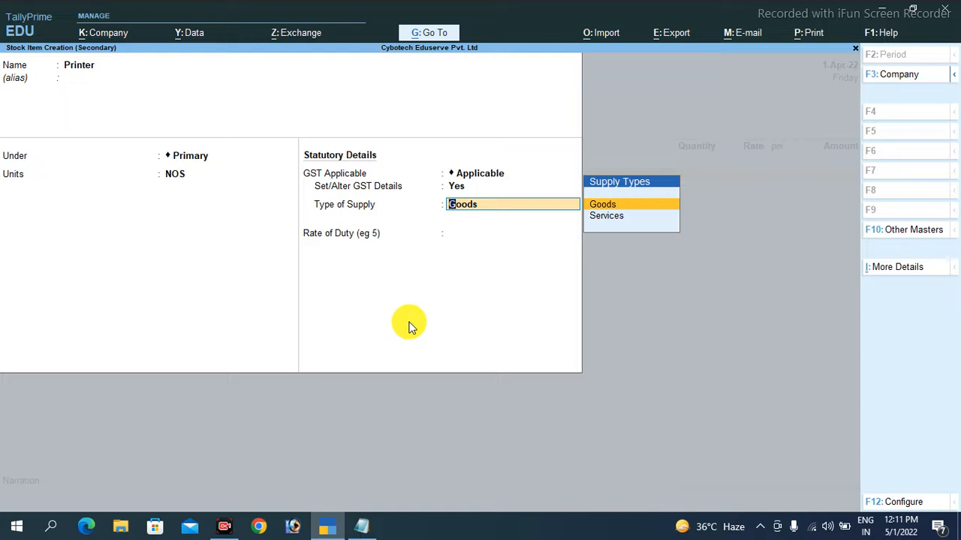
{"action": "key", "text": "Return"}
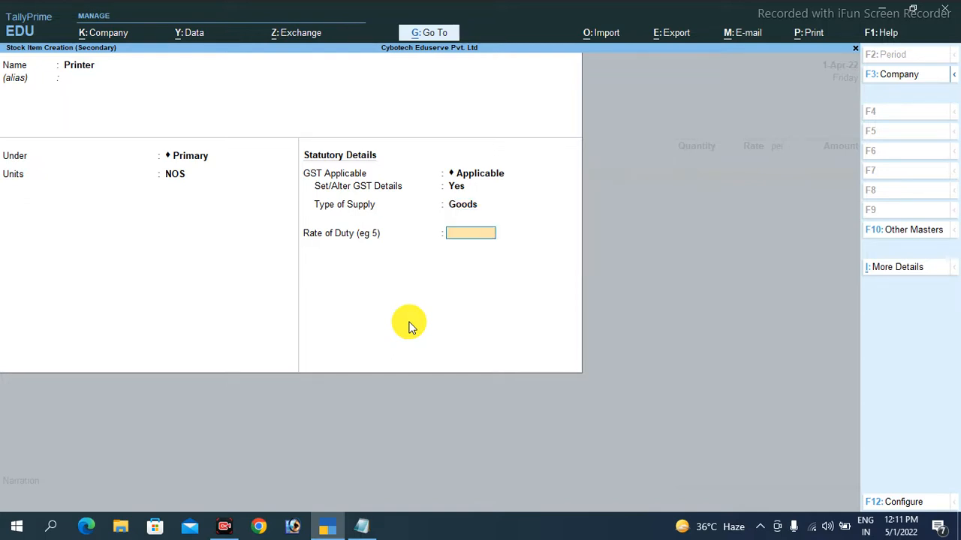
{"action": "key", "text": "ctrl+a"}
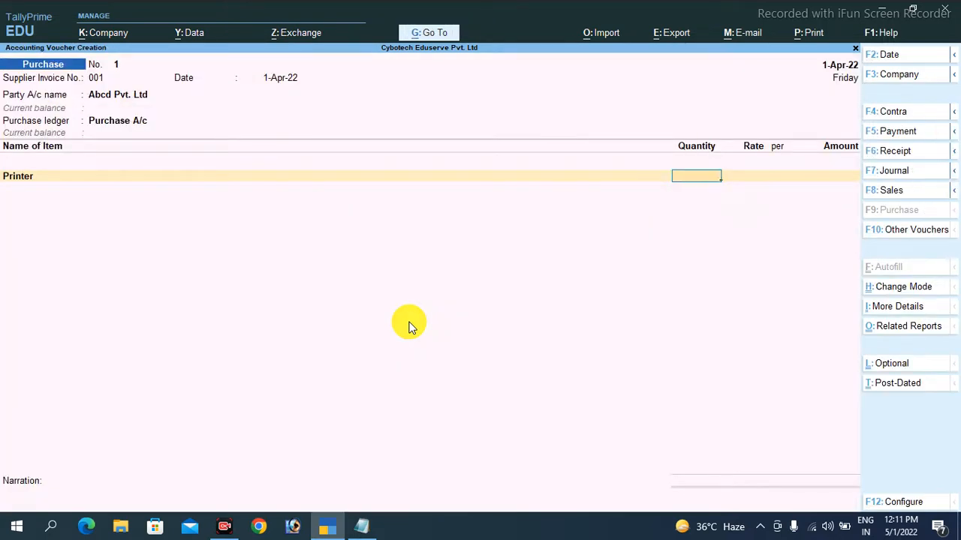
Enter a quantity of 10 NOS at a rate of 11,000 per NOS for the Printer line and accept its amount.
{"action": "type", "text": "10"}
{"action": "key", "text": "Return"}
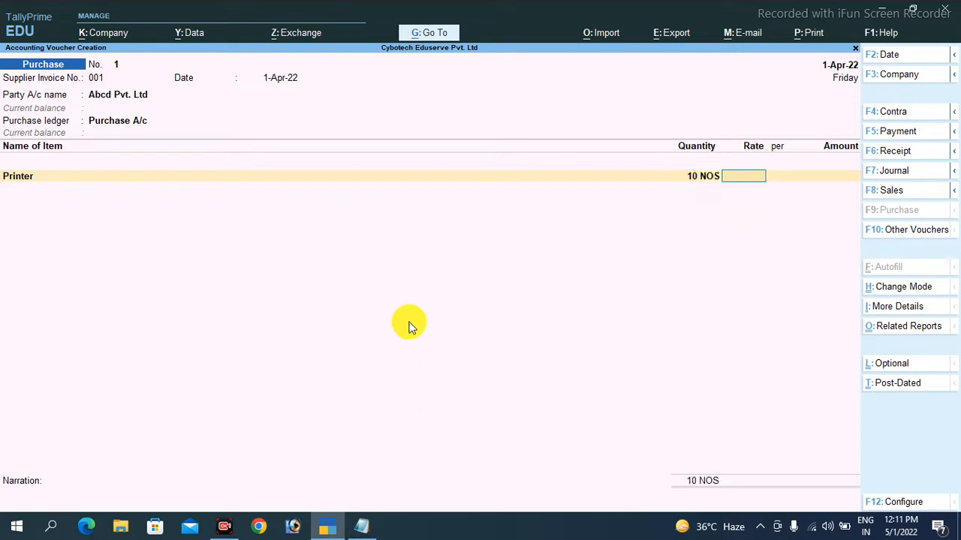
{"action": "type", "text": "11,000"}
{"action": "key", "text": "Return"}
{"action": "key", "text": "Return"}
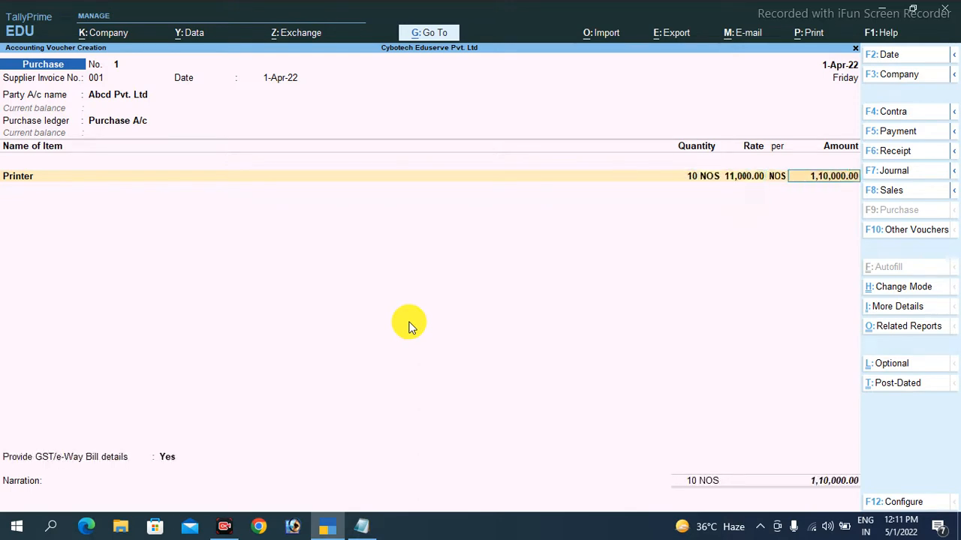
{"action": "key", "text": "Return"}
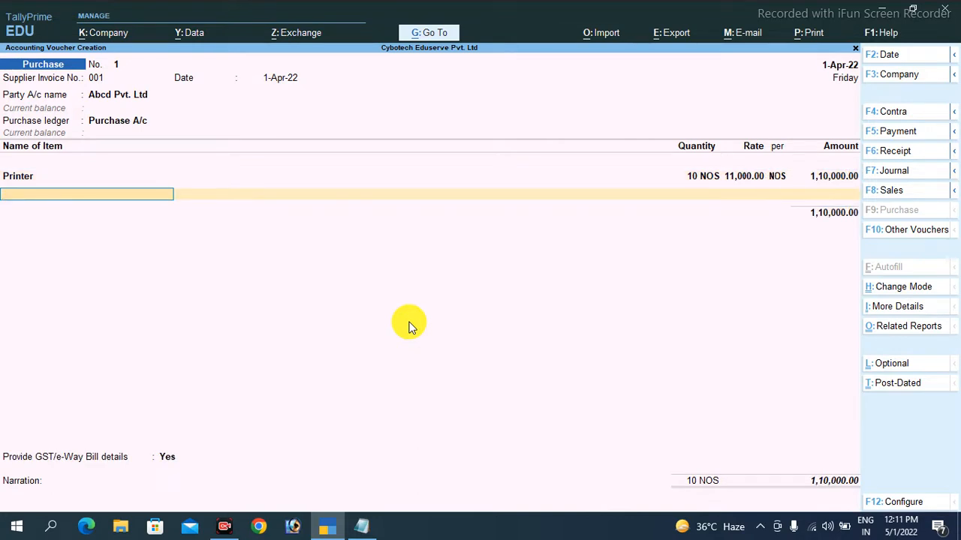
{"action": "key", "text": "space"}
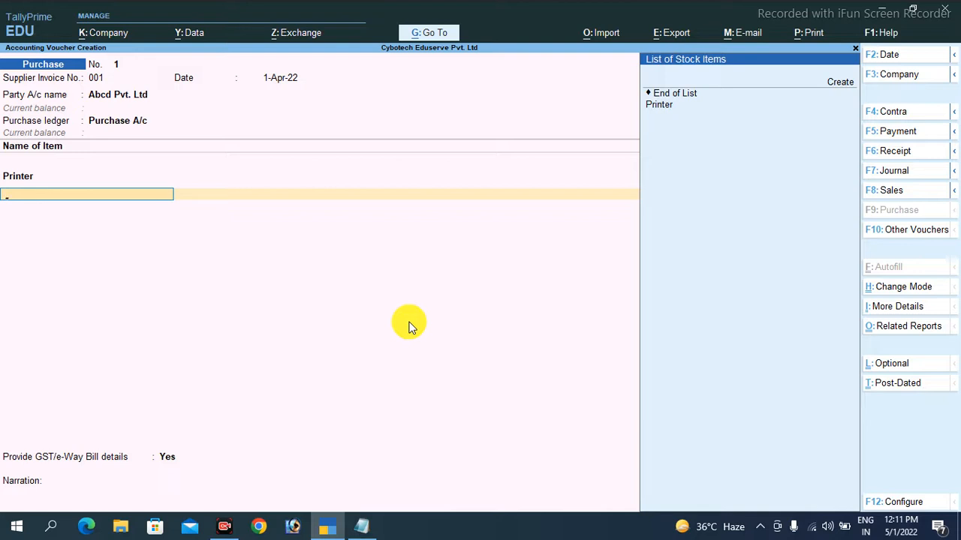
{"action": "key", "text": "Down"}
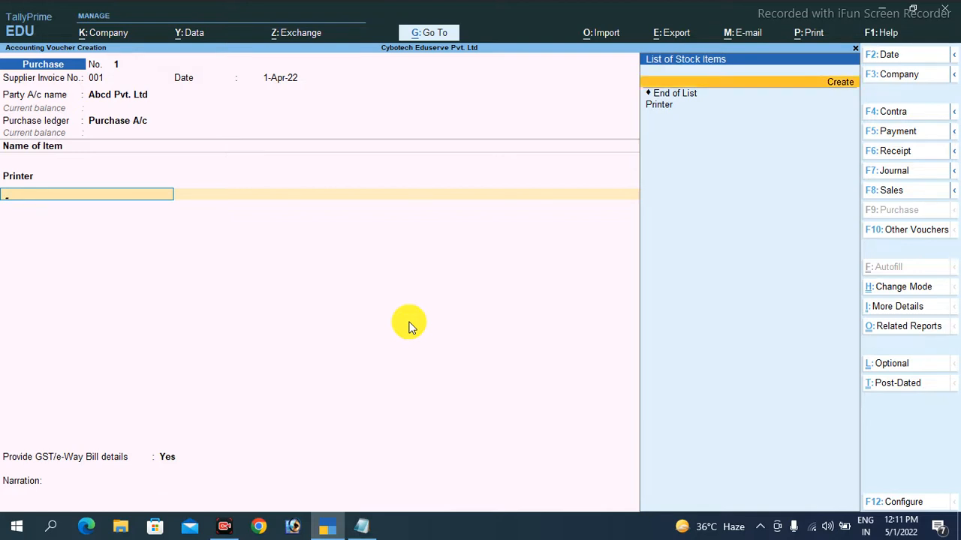
{"action": "key", "text": "Return"}
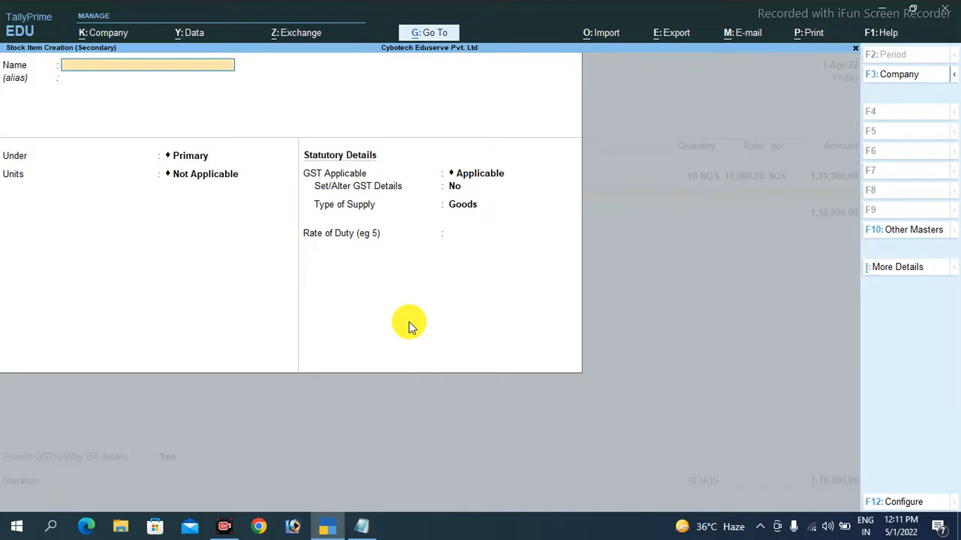
{"action": "type", "text": "Inward Freght Charg"}
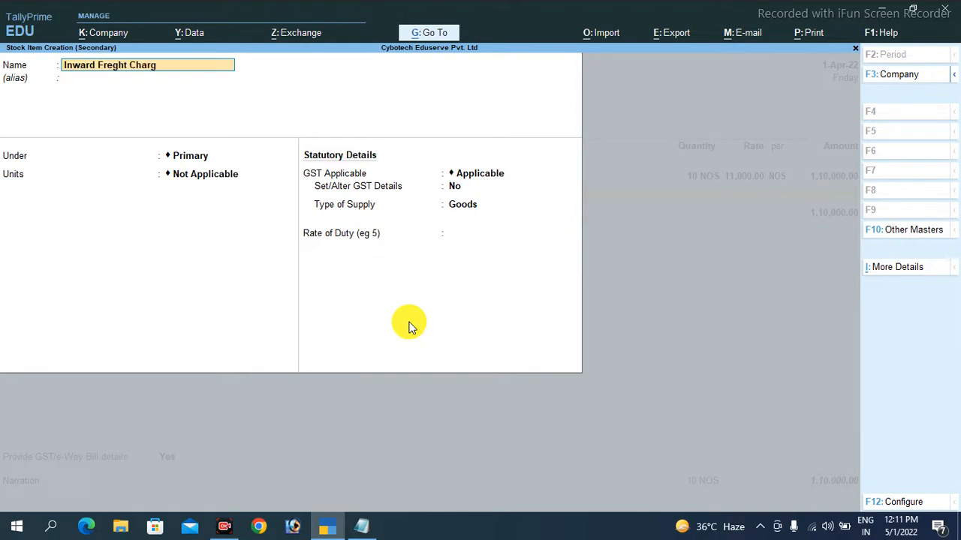
{"action": "type", "text": "es - InterState"}
{"action": "key", "text": "Return"}
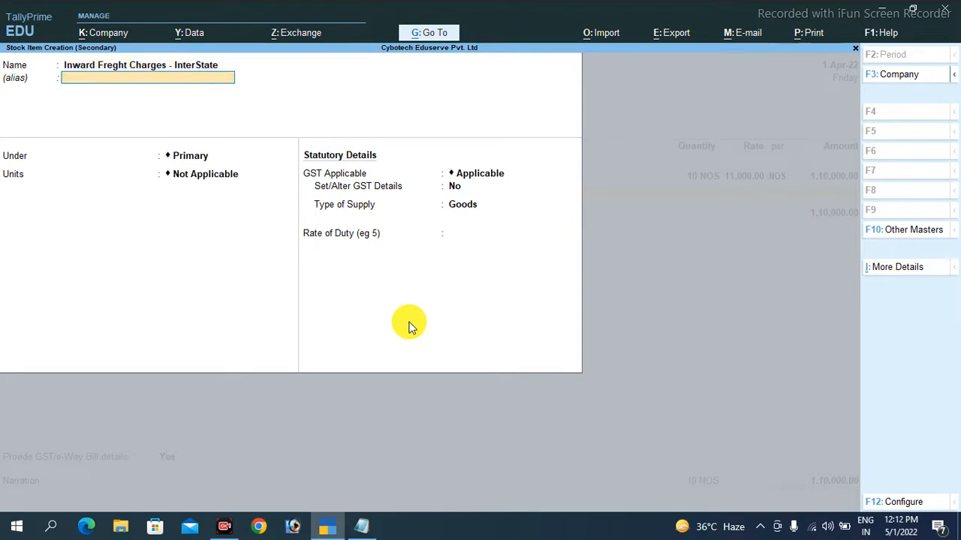
{"action": "key", "text": "Return"}
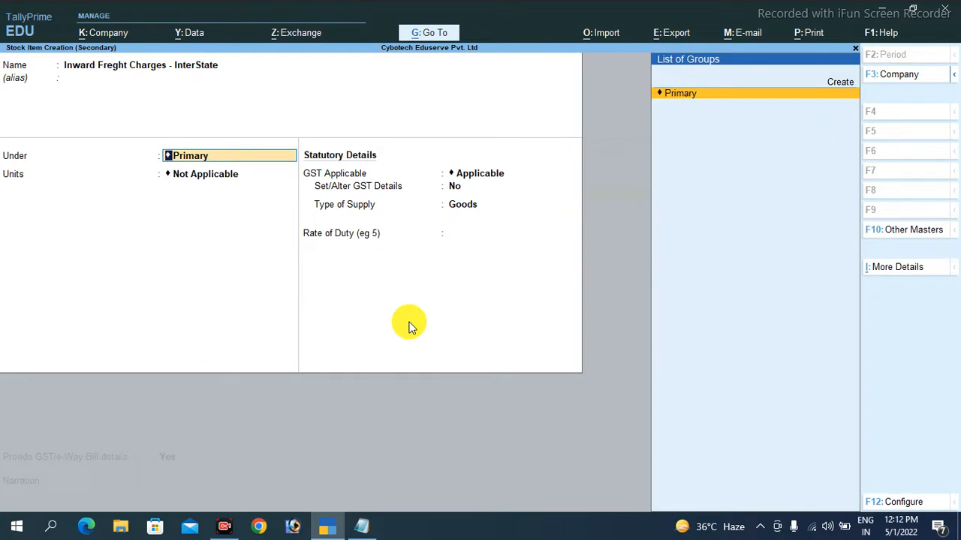
{"action": "key", "text": "Return"}
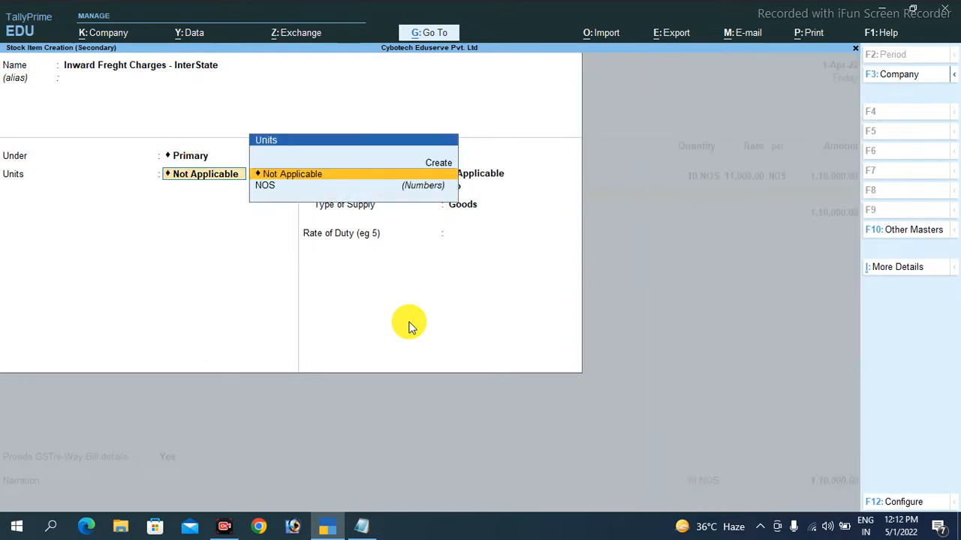
{"action": "key", "text": "BackSpace"}
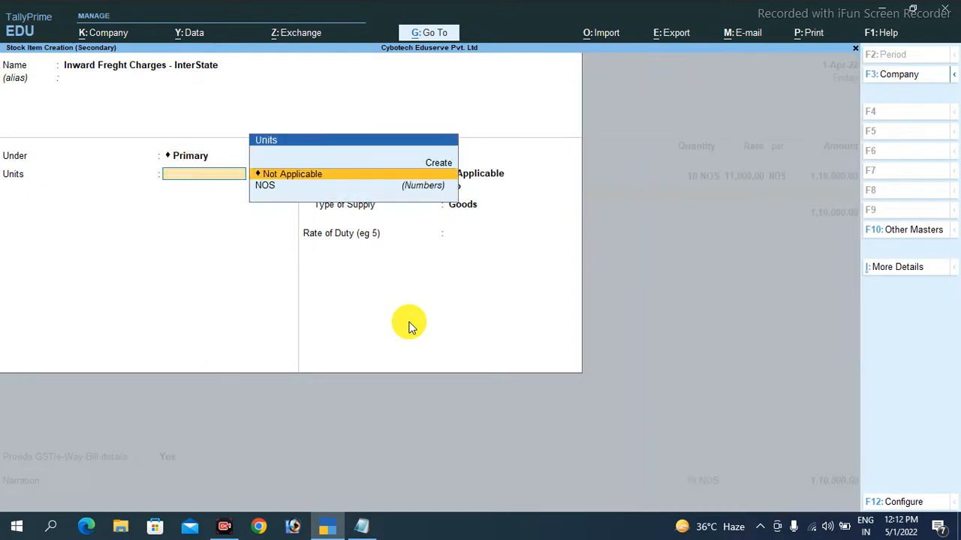
{"action": "key", "text": "Escape"}
{"action": "key", "text": "y"}
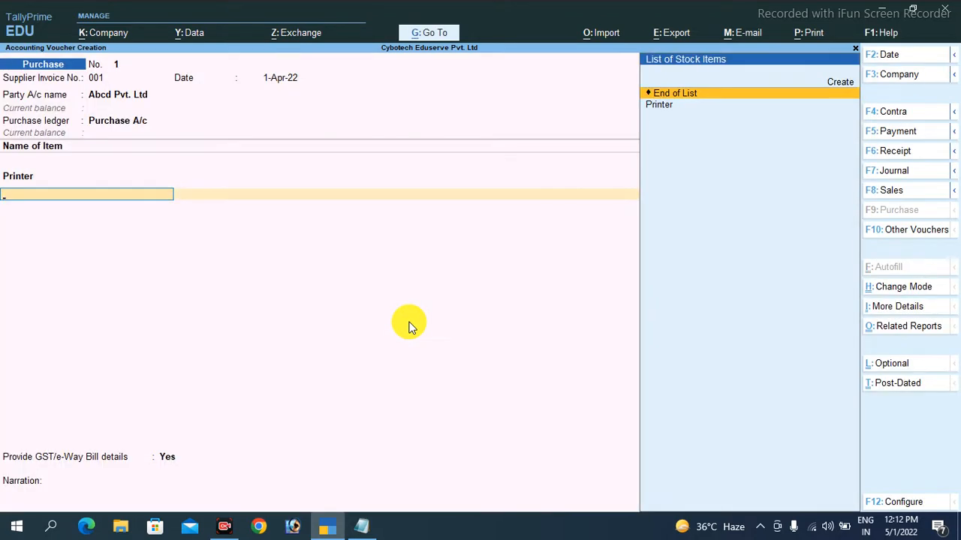
End the item list and create a ledger named Inward Freght Charges - Interstate under Direct Expenses, with type of ledger Not Applicable.
{"action": "key", "text": "Return"}
{"action": "key", "text": "Up"}
{"action": "key", "text": "Up"}
{"action": "key", "text": "Return"}
{"action": "type", "text": "Inward"}
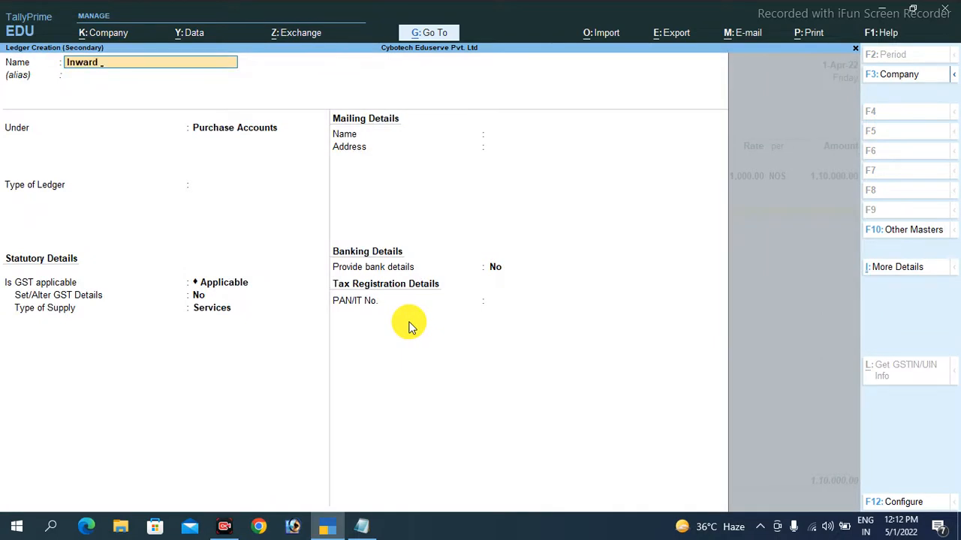
{"action": "type", "text": " Freght Charges - Interstate"}
{"action": "key", "text": "Return"}
{"action": "key", "text": "Return"}
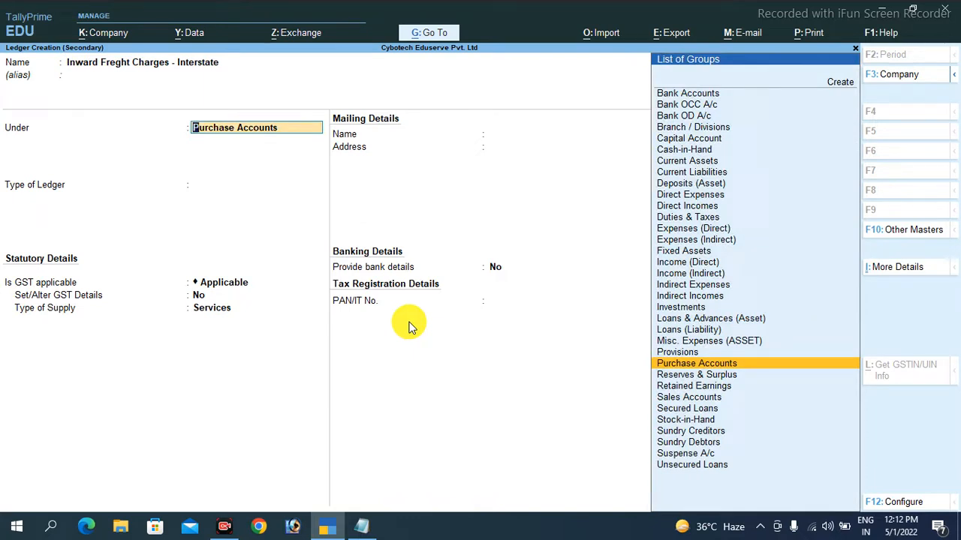
{"action": "type", "text": "Di"}
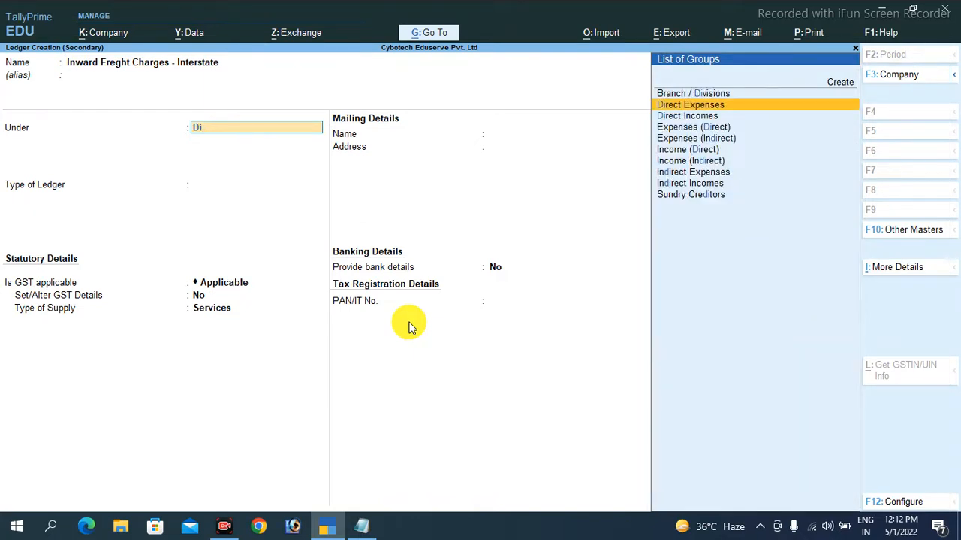
{"action": "key", "text": "Return"}
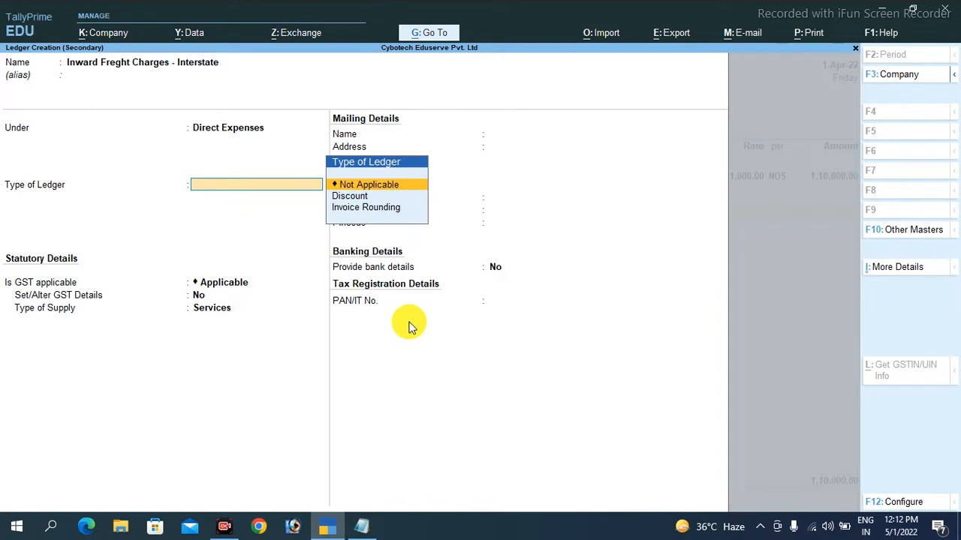
{"action": "key", "text": "Return"}
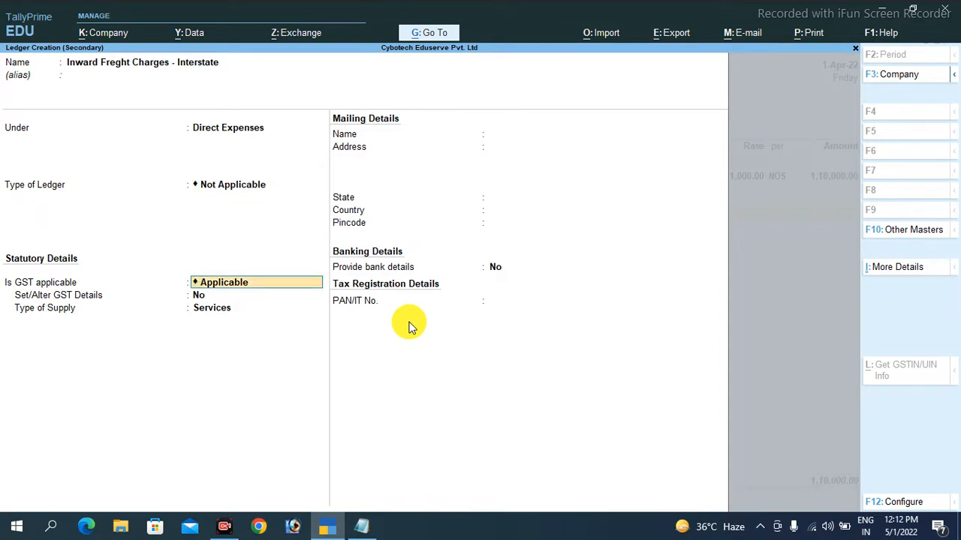
Keep GST applicable for the freight ledger and enter its GST details: description Transportation Cost, HSN/SAC 2345.
{"action": "key", "text": "Return"}
{"action": "type", "text": "y"}
{"action": "key", "text": "Return"}
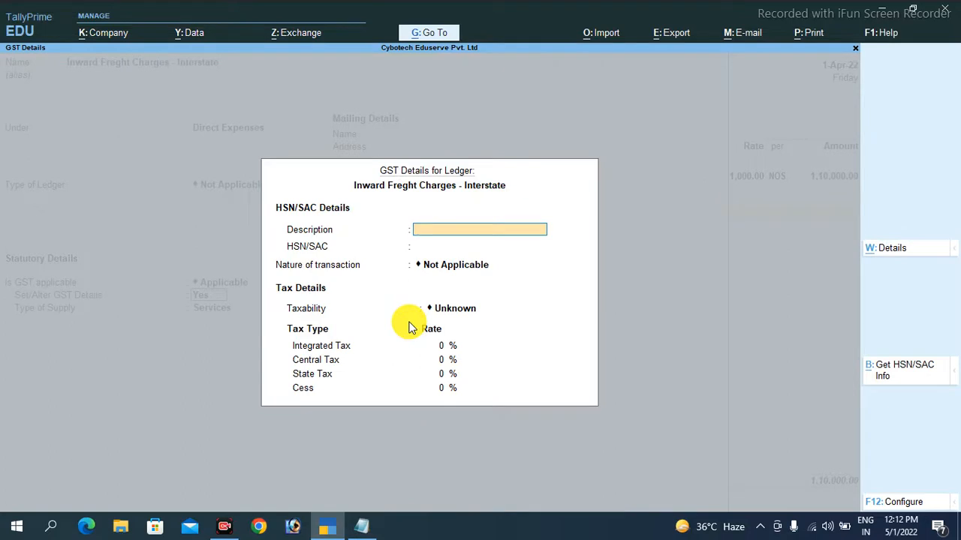
{"action": "type", "text": "Transportation Cos"}
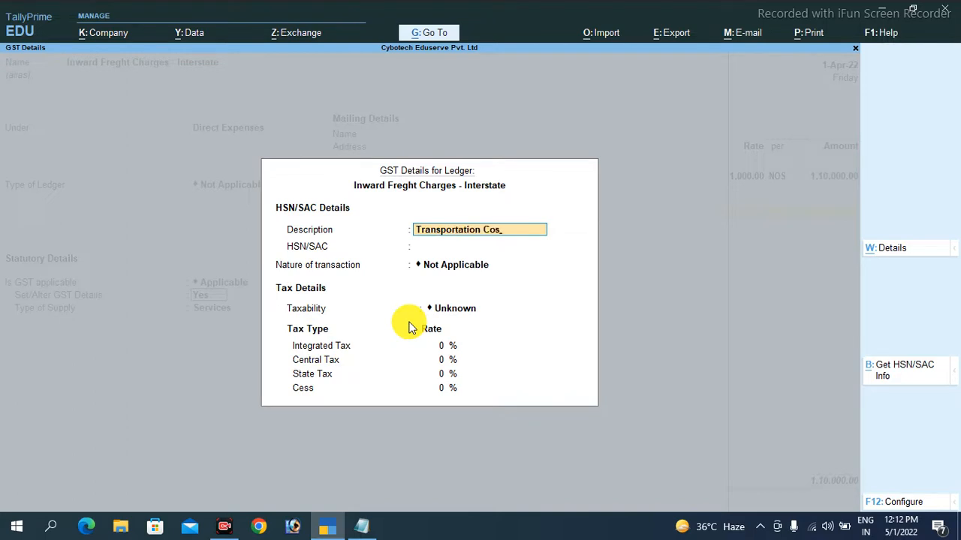
{"action": "type", "text": "t"}
{"action": "key", "text": "Return"}
{"action": "type", "text": "2345"}
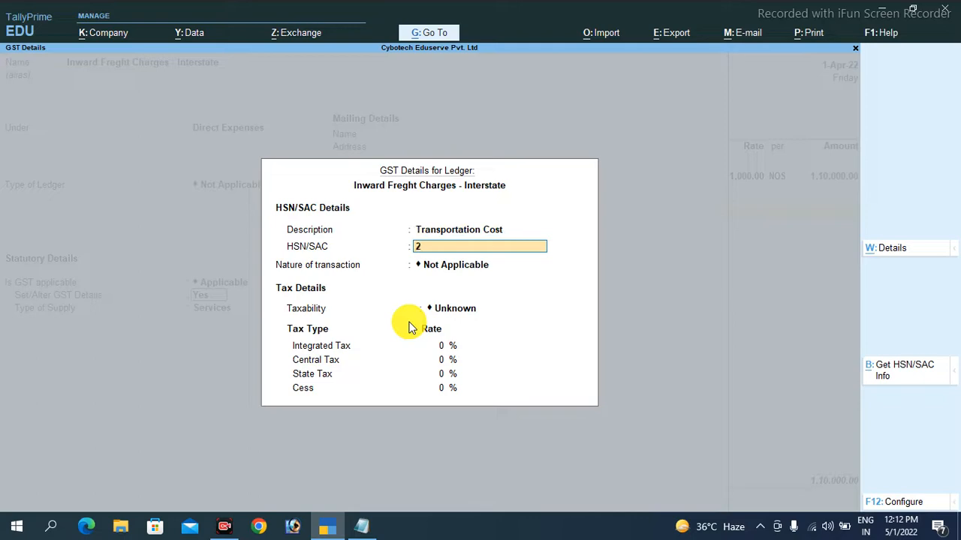
{"action": "key", "text": "Return"}
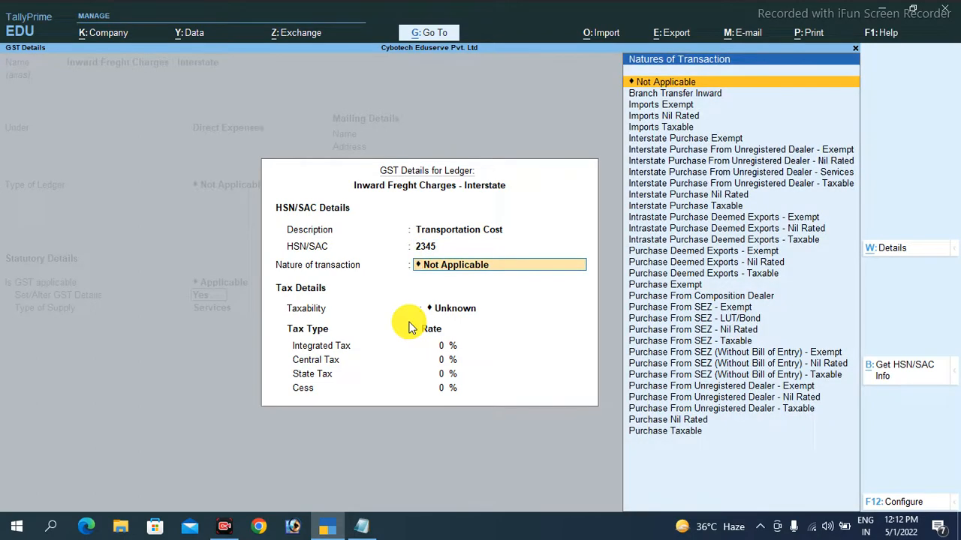
Set the freight ledger's nature of transaction to Interstate Purchase Taxable.
{"action": "key", "text": "Down"}
{"action": "key", "text": "Down"}
{"action": "key", "text": "Down"}
{"action": "key", "text": "Down"}
{"action": "key", "text": "Down"}
{"action": "key", "text": "Down"}
{"action": "key", "text": "Down"}
{"action": "key", "text": "Down"}
{"action": "key", "text": "Down"}
{"action": "key", "text": "Down"}
{"action": "key", "text": "Down"}
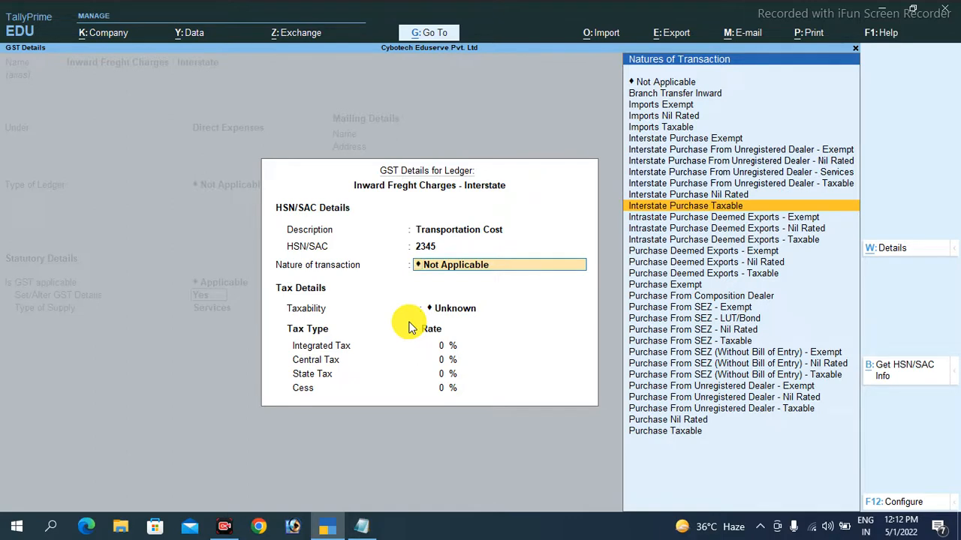
{"action": "key", "text": "Return"}
Set the integrated tax rate to 18%, accept the GST details, choose Goods as the type of supply and save the freight ledger.
{"action": "type", "text": "18"}
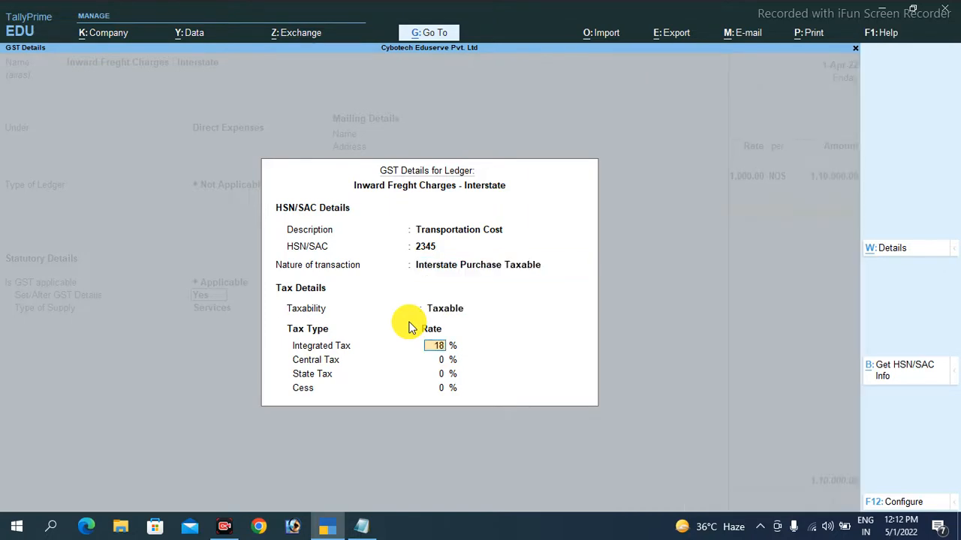
{"action": "key", "text": "Return"}
{"action": "key", "text": "Return"}
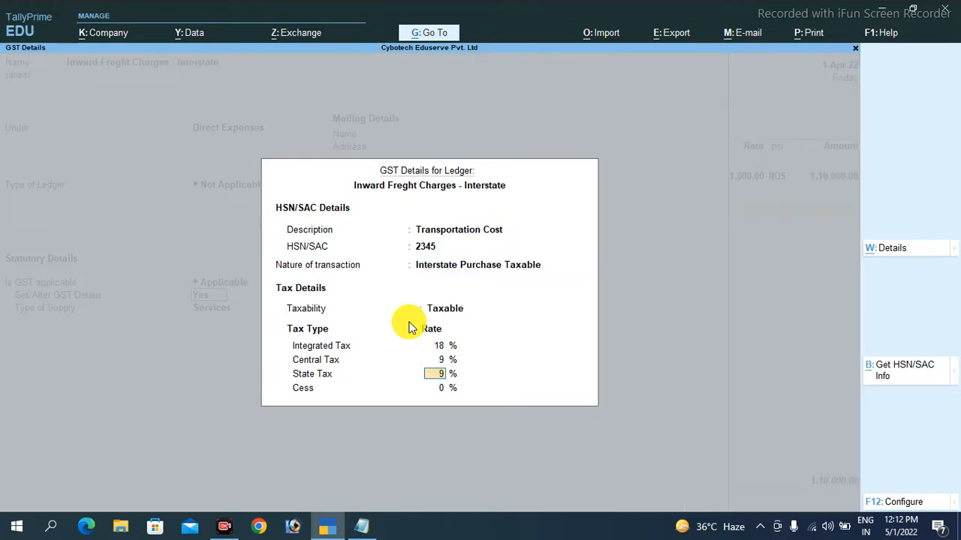
{"action": "key", "text": "ctrl+a"}
{"action": "key", "text": "Up"}
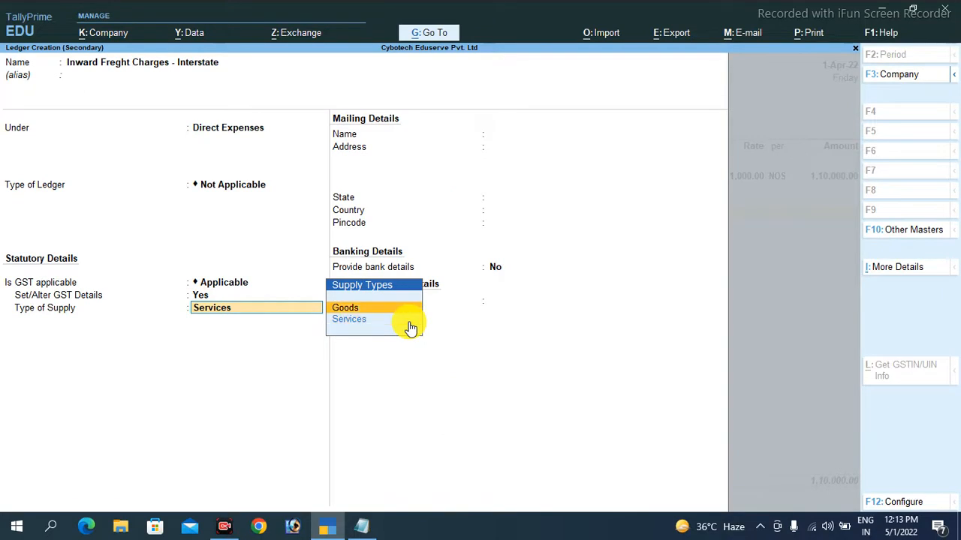
{"action": "key", "text": "Return"}
{"action": "key", "text": "ctrl+a"}
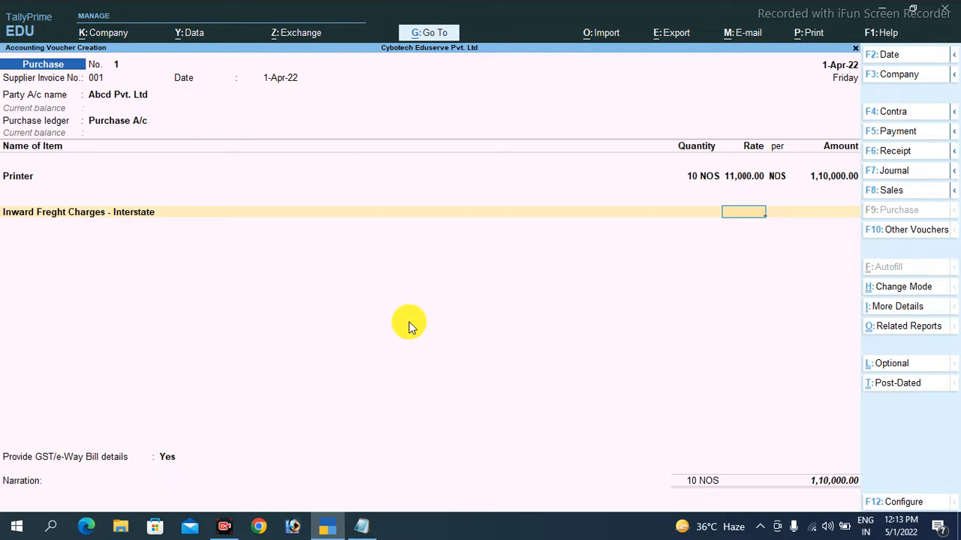
{"action": "type", "text": "10"}
{"action": "key", "text": "Return"}
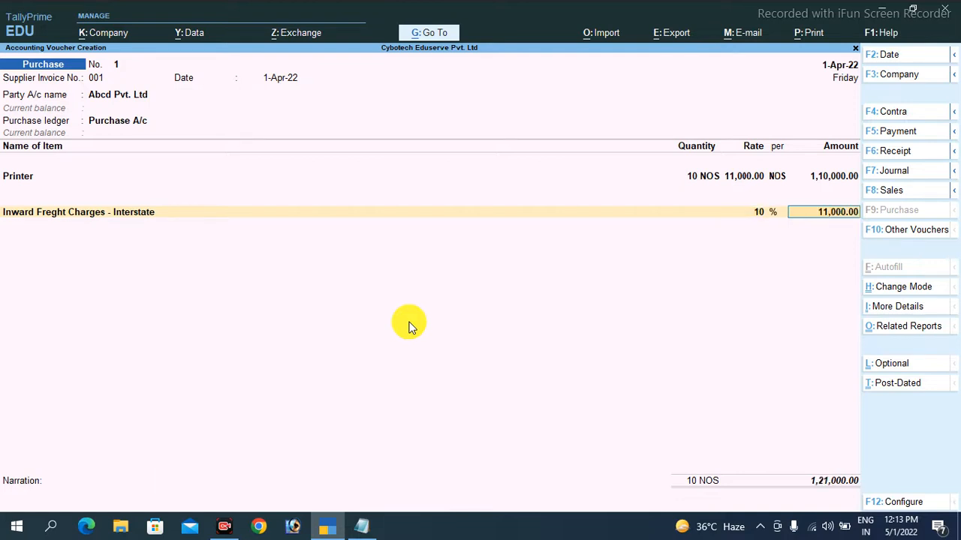
{"action": "key", "text": "BackSpace"}
{"action": "key", "text": "BackSpace"}
Leave the rate of the freight charges line blank and set its amount to 1,500.
{"action": "key", "text": "Return"}
{"action": "type", "text": "1500"}
{"action": "key", "text": "Return"}
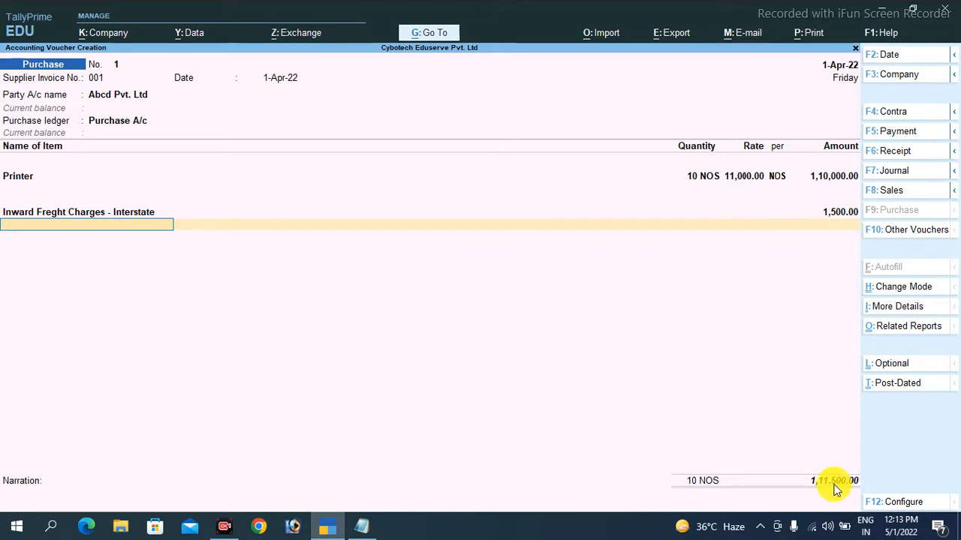
Go back to the freight charges line and rename its ledger Inward Freght Charges - Interstate Non Taxable.
{"action": "key", "text": "space"}
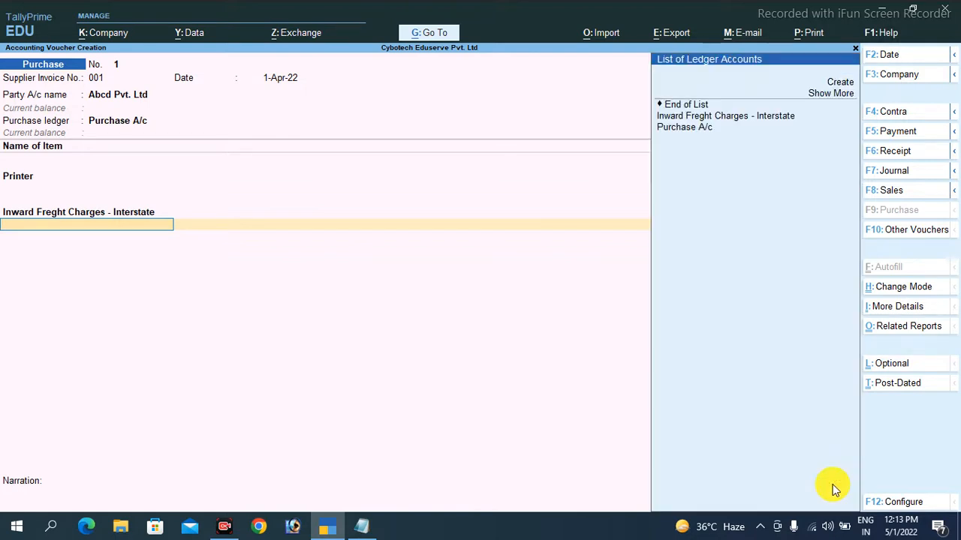
{"action": "key", "text": "Up"}
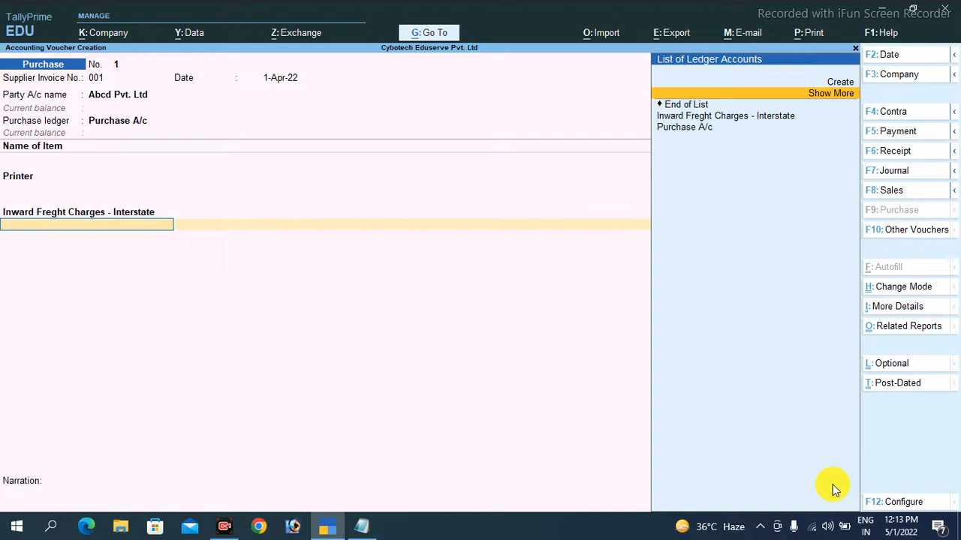
{"action": "key", "text": "BackSpace"}
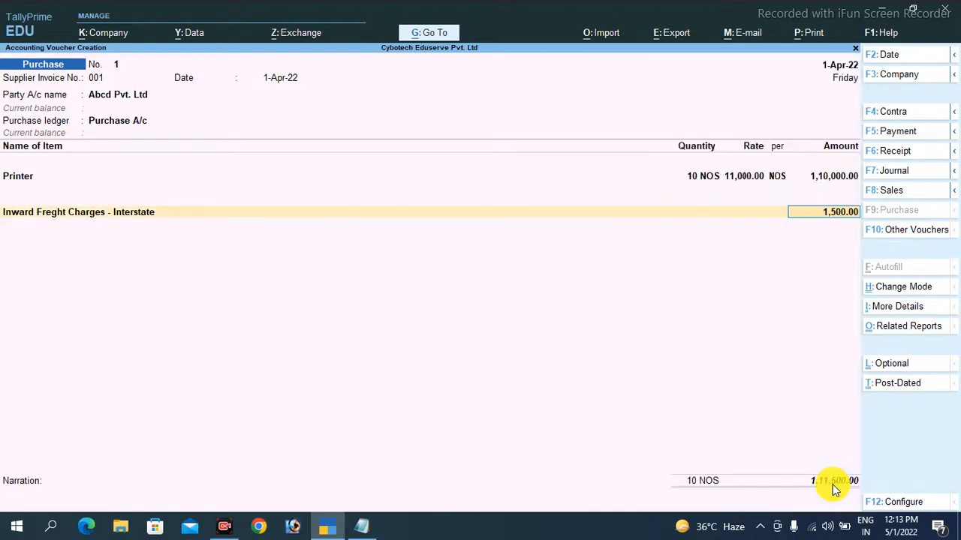
{"action": "key", "text": "BackSpace"}
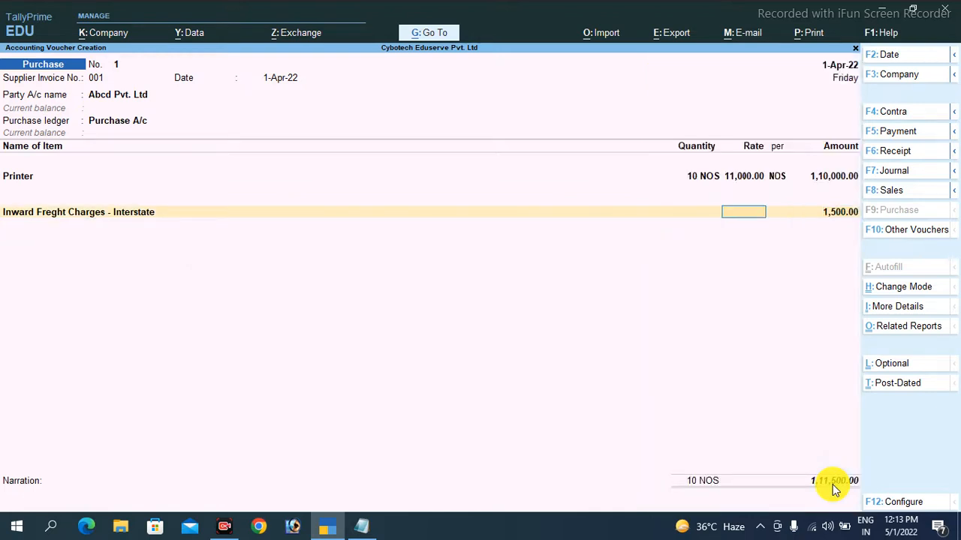
{"action": "key", "text": "BackSpace"}
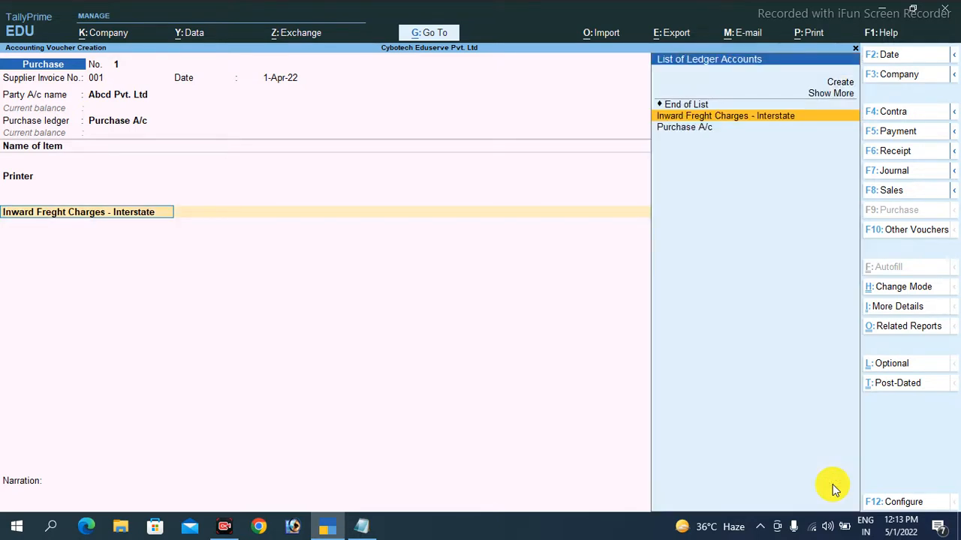
{"action": "key", "text": "ctrl+Return"}
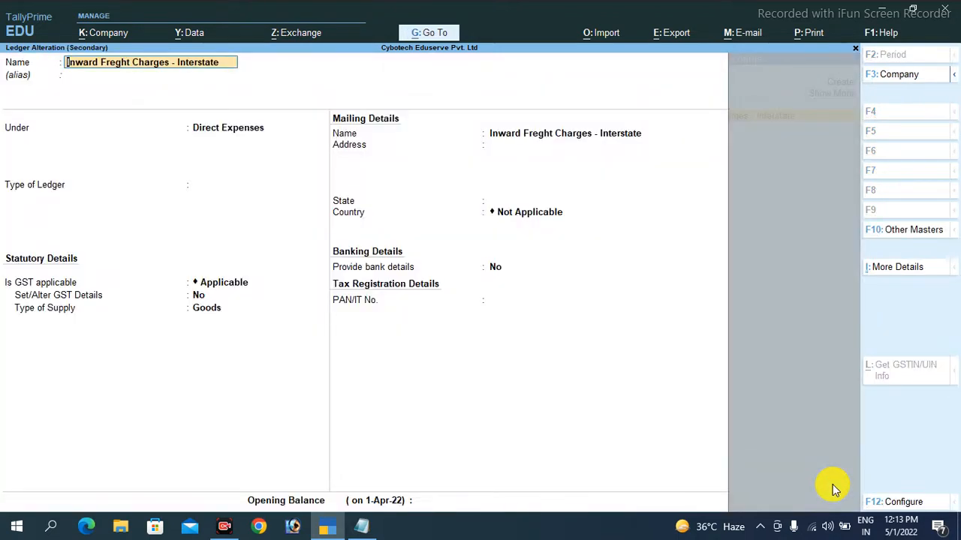
{"action": "type", "text": "Non Taxable"}
{"action": "key", "text": "Return"}
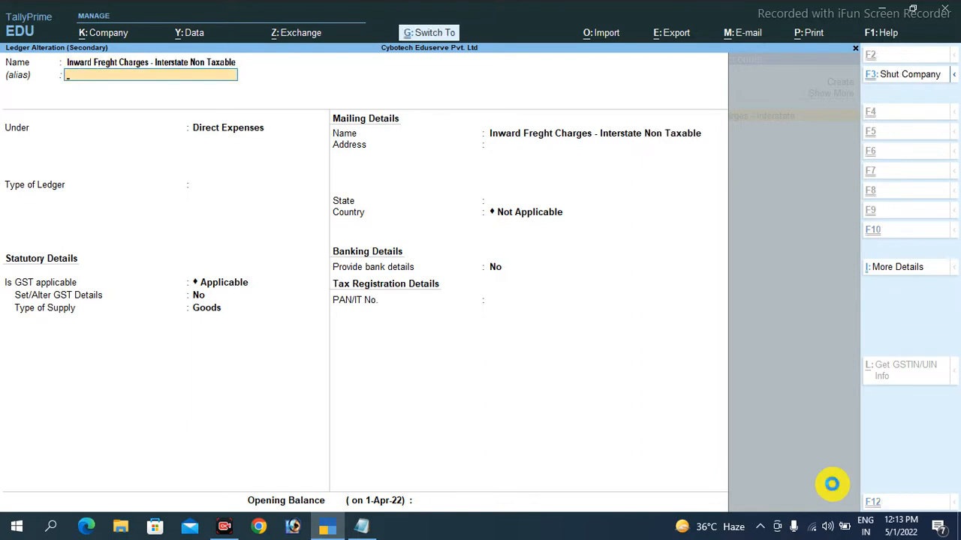
{"action": "key", "text": "ctrl+a"}
{"action": "key", "text": "Return"}
{"action": "key", "text": "shift+Tab"}
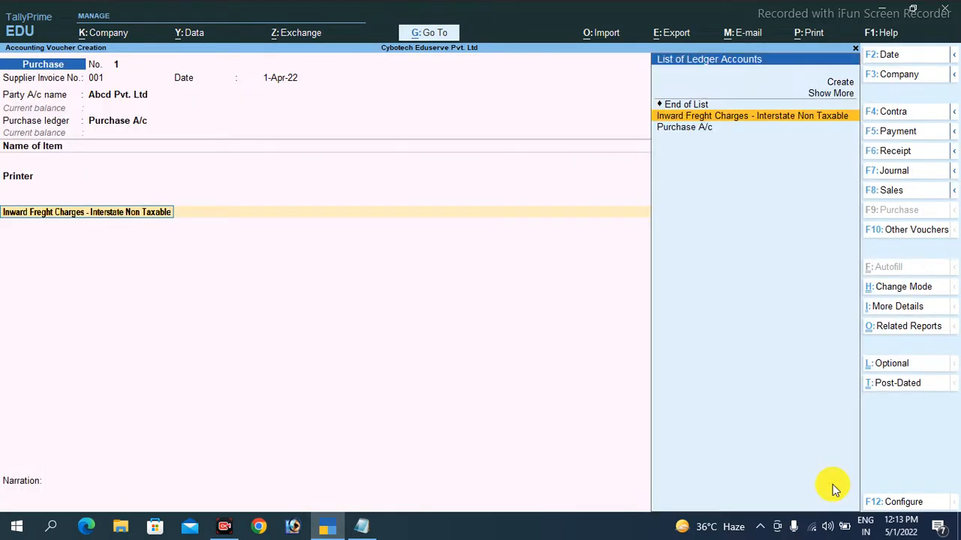
Create a ledger named IGST under Duties & Taxes in place of the freight charges line.
{"action": "key", "text": "Up"}
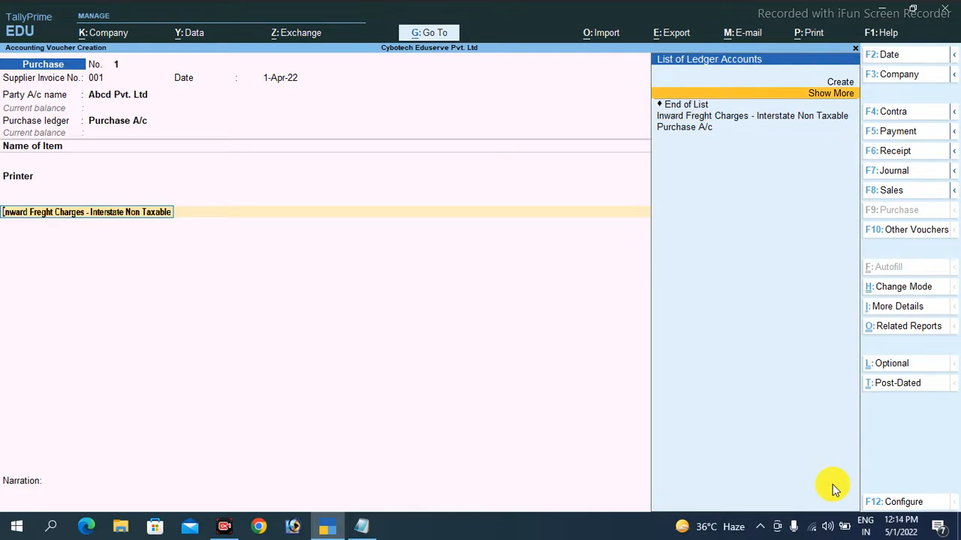
{"action": "key", "text": "Up"}
{"action": "key", "text": "Return"}
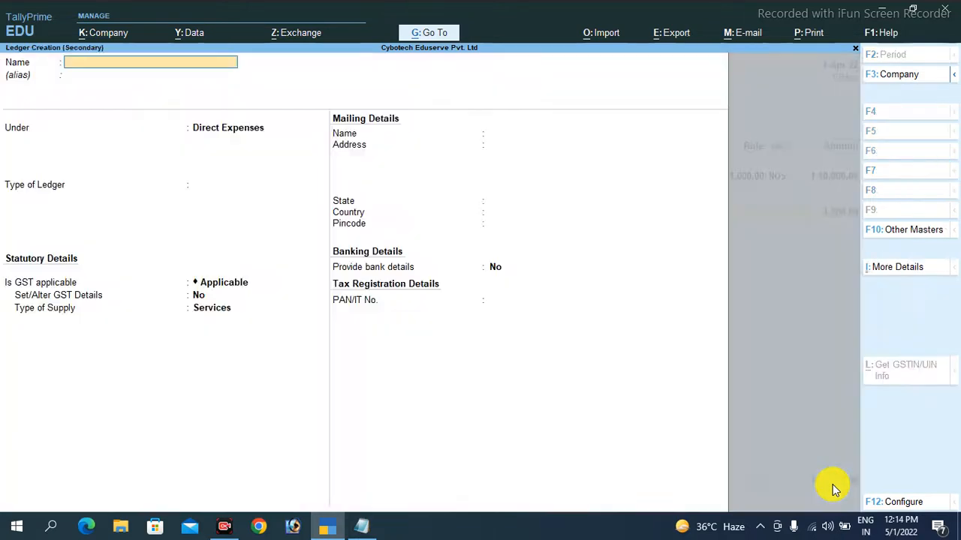
{"action": "type", "text": "ST"}
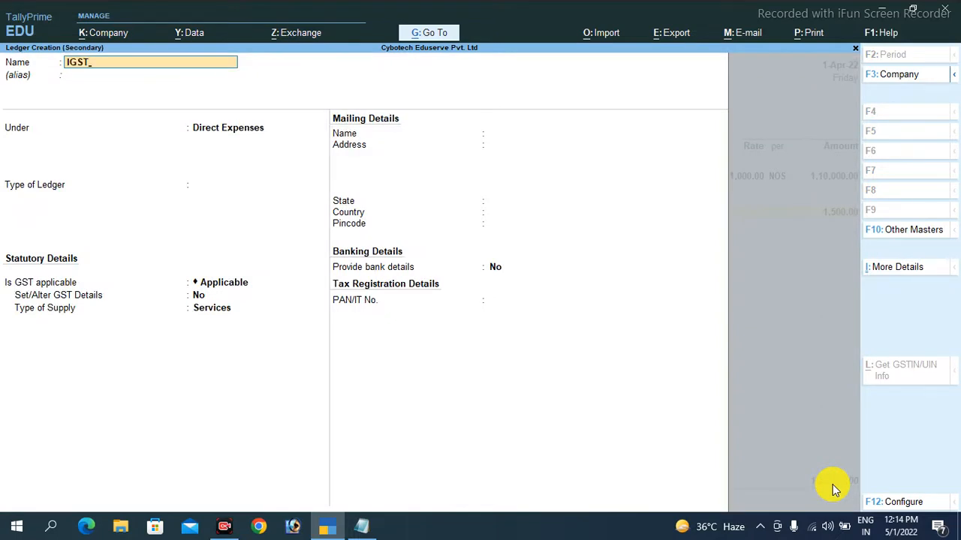
{"action": "type", "text": "GST"}
{"action": "key", "text": "Return"}
{"action": "key", "text": "Return"}
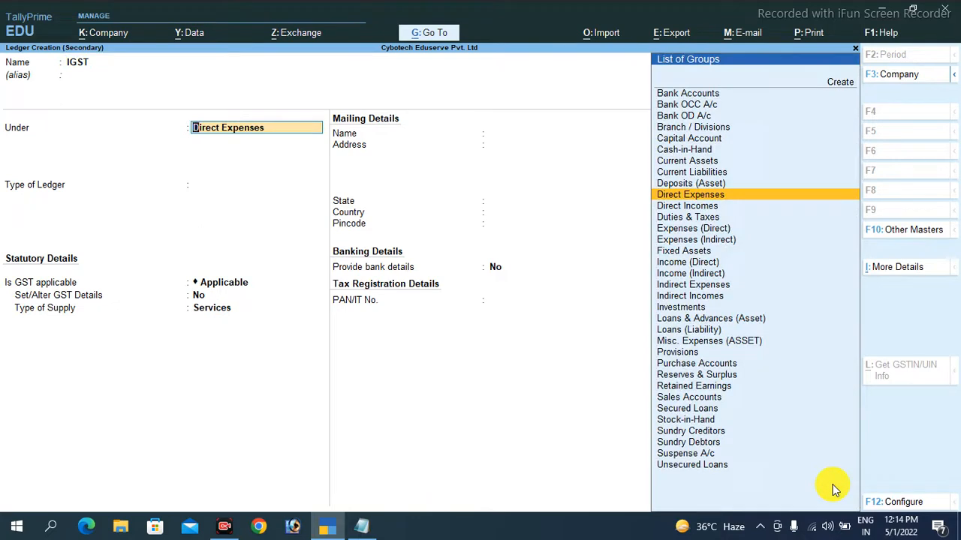
{"action": "type", "text": "Du"}
{"action": "key", "text": "Return"}
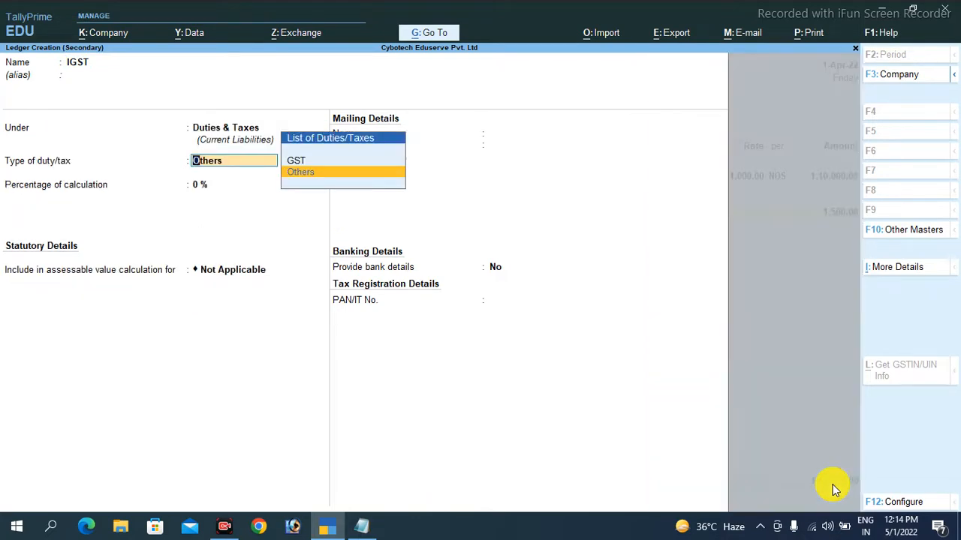
Set IGST's type of duty to GST with tax type Integrated Tax, accept 0% calculation and no rounding method, and save the ledger.
{"action": "key", "text": "Up"}
{"action": "key", "text": "Return"}
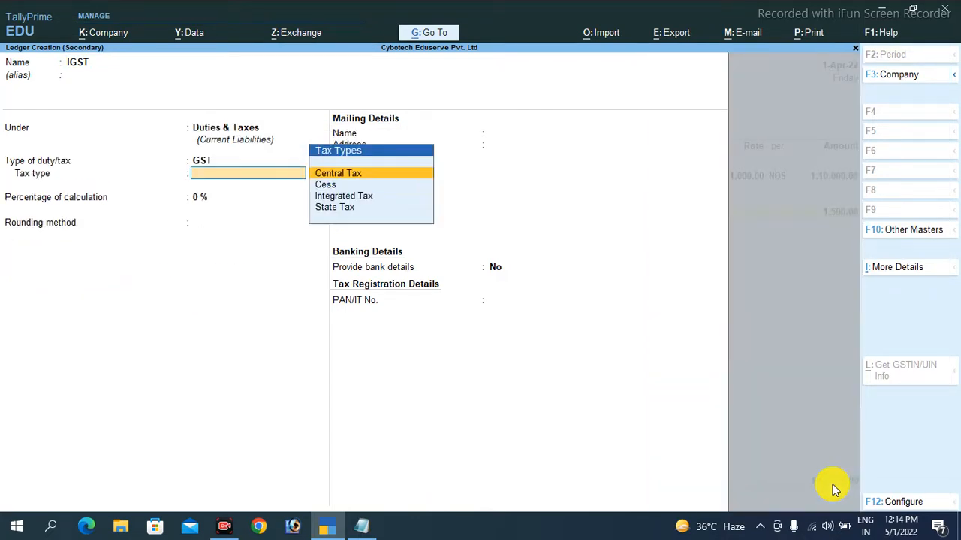
{"action": "key", "text": "Down"}
{"action": "key", "text": "Down"}
{"action": "key", "text": "Return"}
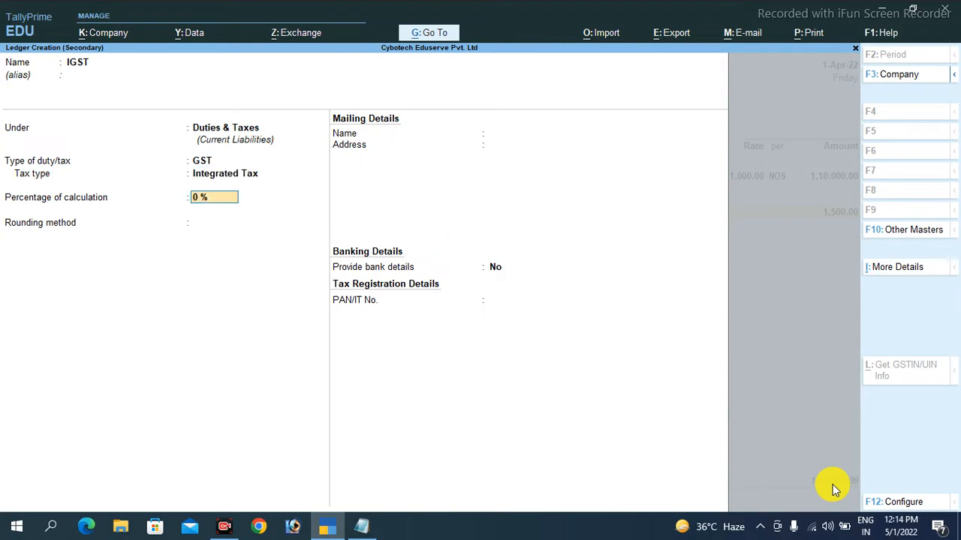
{"action": "key", "text": "Return"}
{"action": "key", "text": "Return"}
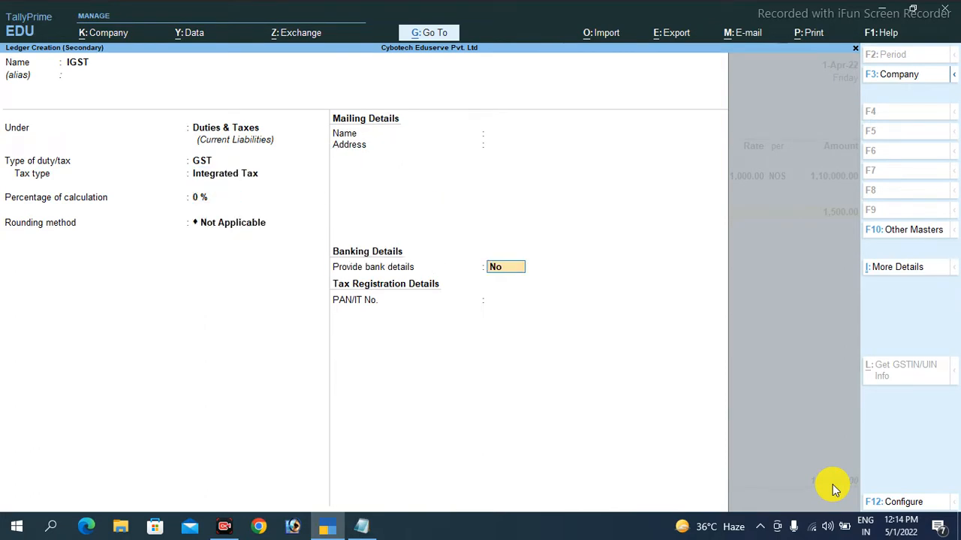
{"action": "key", "text": "ctrl+a"}
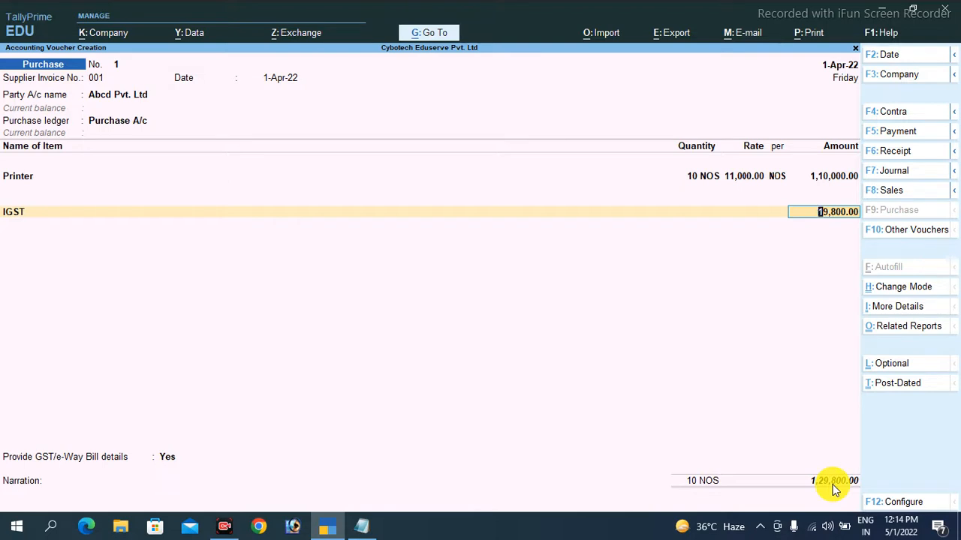
Accept the IGST amount and add the ledger Inward Freght Charges - Interstate Non Taxable with an amount of 1,500.
{"action": "key", "text": "Return"}
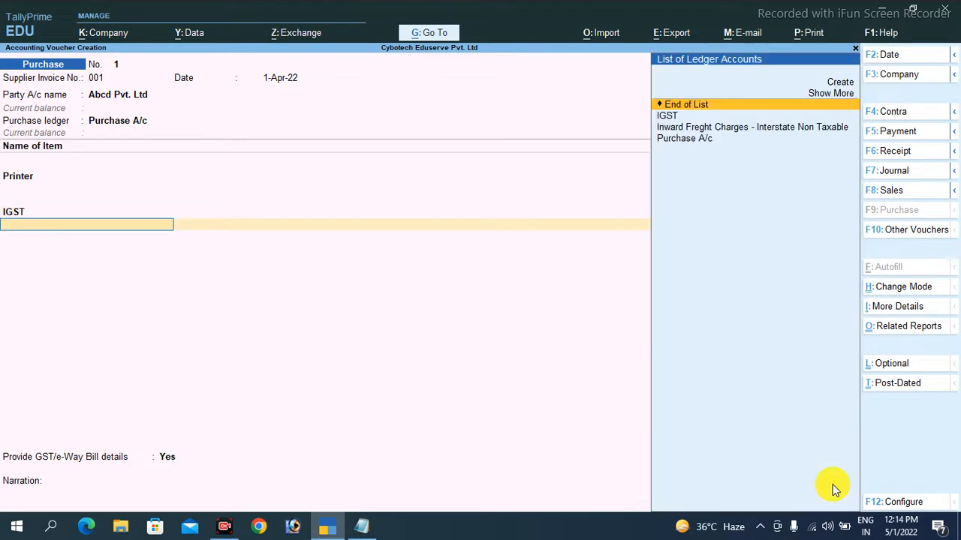
{"action": "key", "text": "Down"}
{"action": "key", "text": "Down"}
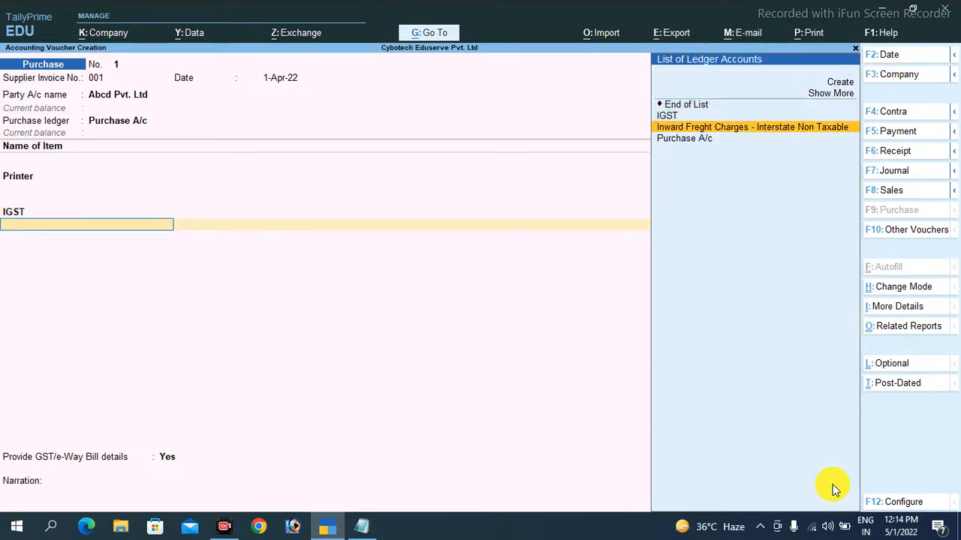
{"action": "key", "text": "Return"}
{"action": "key", "text": "Return"}
{"action": "type", "text": "1500"}
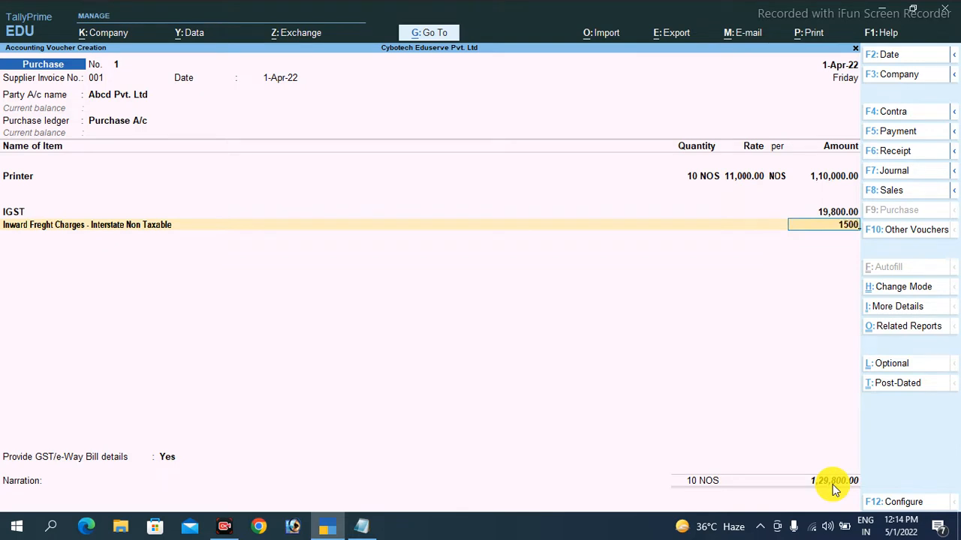
{"action": "key", "text": "Return"}
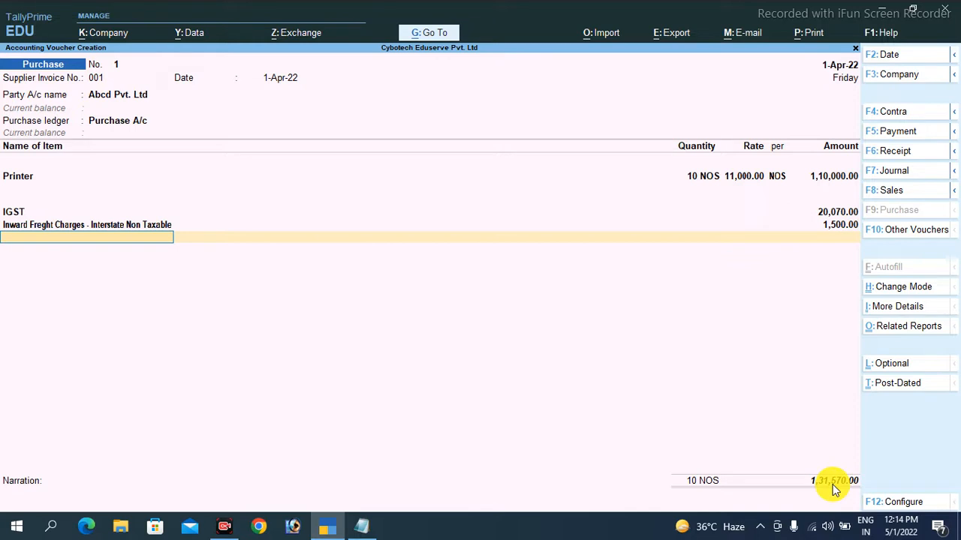
Alter the ledger Inward Freght Charges - Interstate Non Taxable from its voucher line and set its GST applicability to Not Applicable.
{"action": "key", "text": "BackSpace"}
{"action": "key", "text": "BackSpace"}
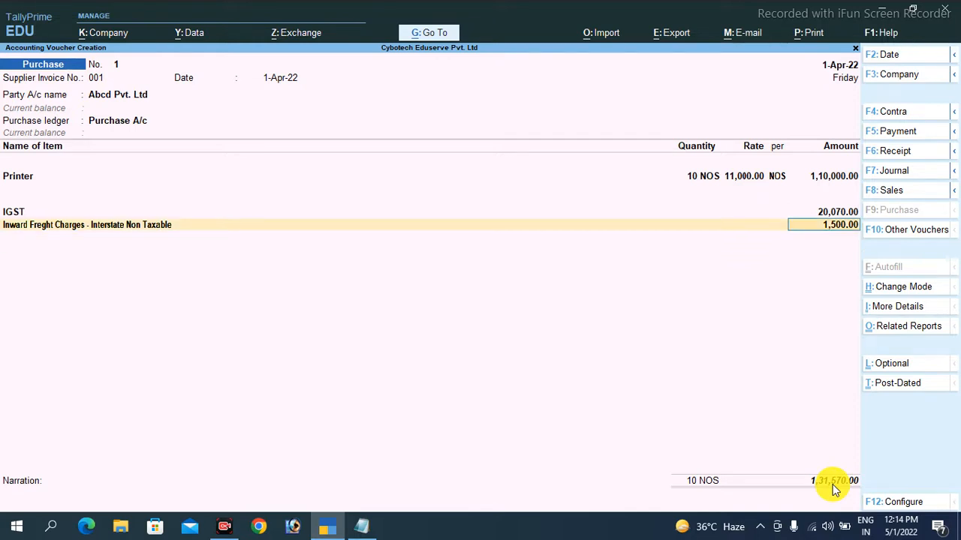
{"action": "key", "text": "BackSpace"}
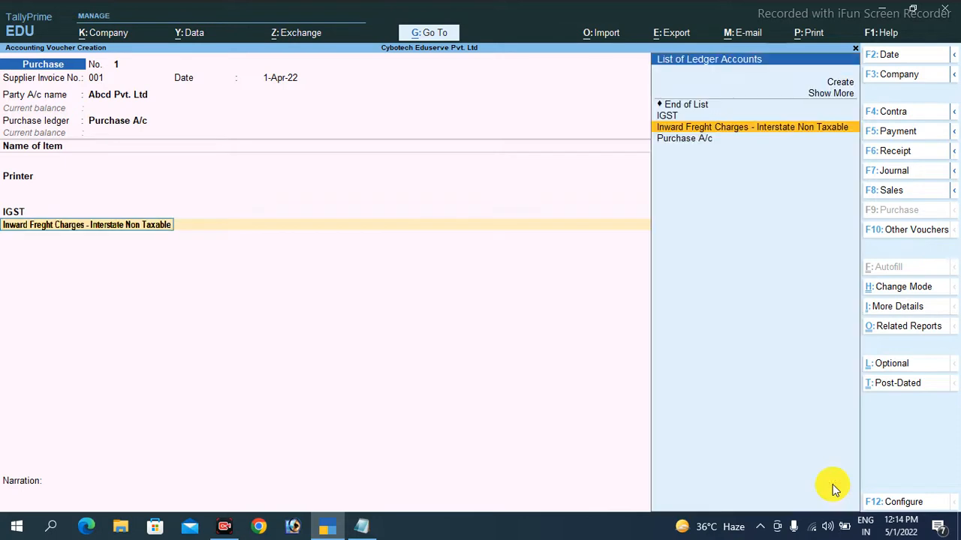
{"action": "key", "text": "ctrl+Return"}
{"action": "key", "text": "Return"}
{"action": "key", "text": "Return"}
{"action": "key", "text": "Return"}
{"action": "key", "text": "Return"}
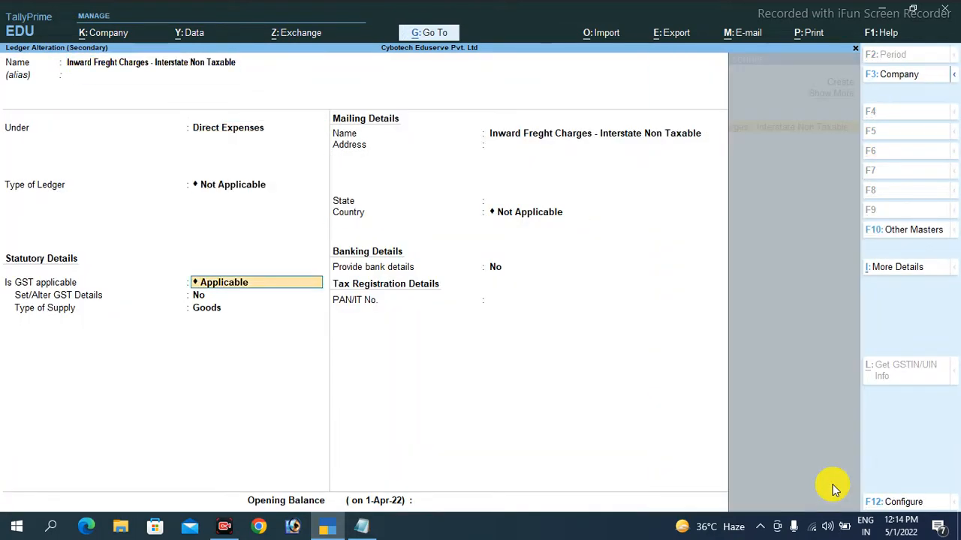
{"action": "key", "text": "BackSpace"}
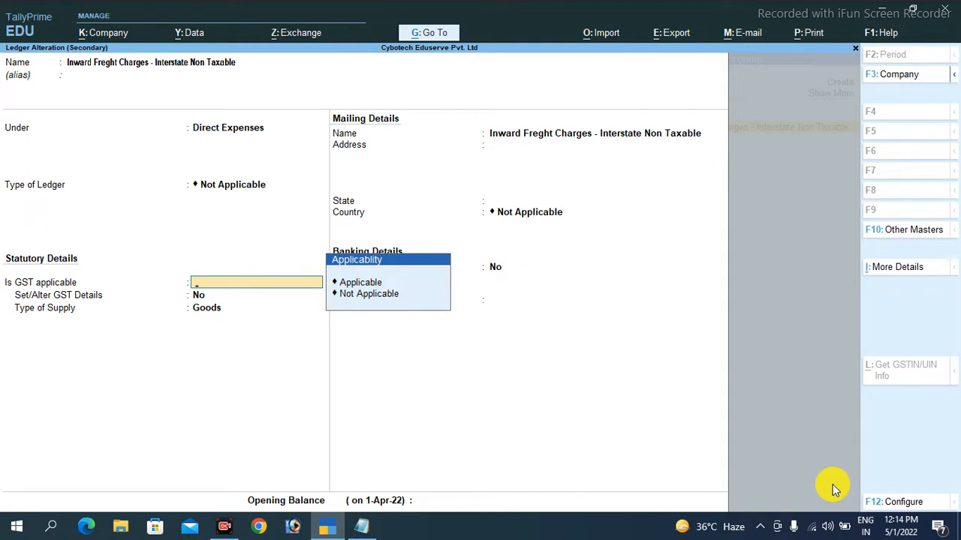
{"action": "key", "text": "Down"}
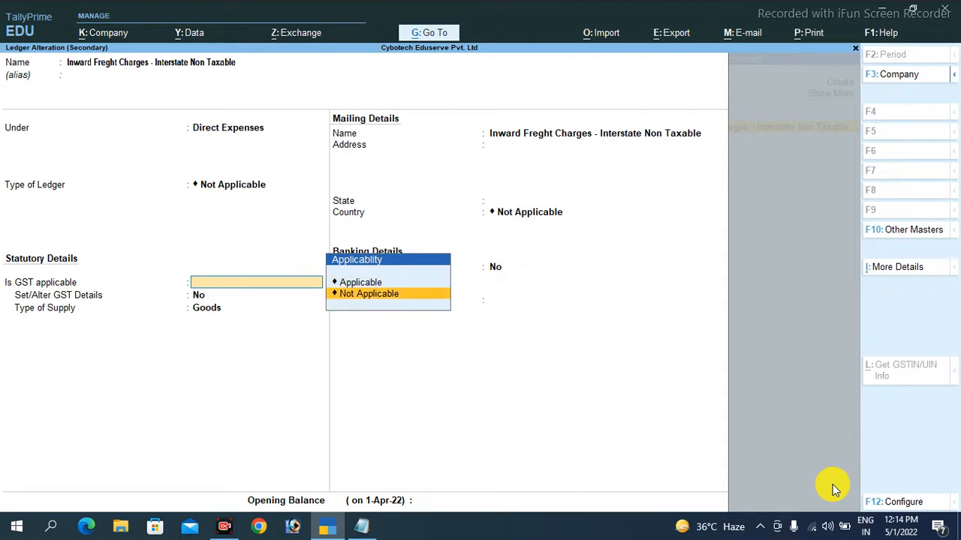
{"action": "key", "text": "Return"}
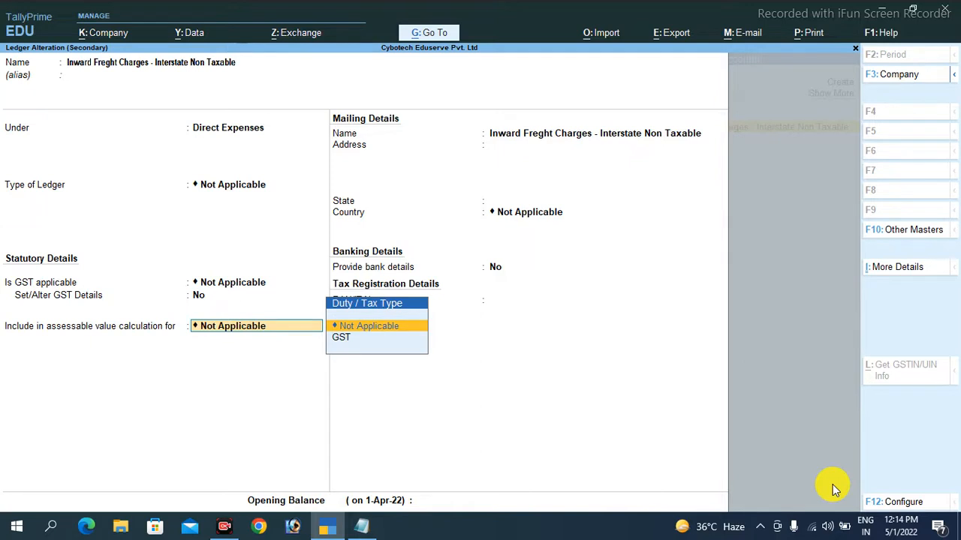
Keep the freight ledger's assessable value inclusion and GST applicability at Not Applicable, and save the ledger.
{"action": "key", "text": "Return"}
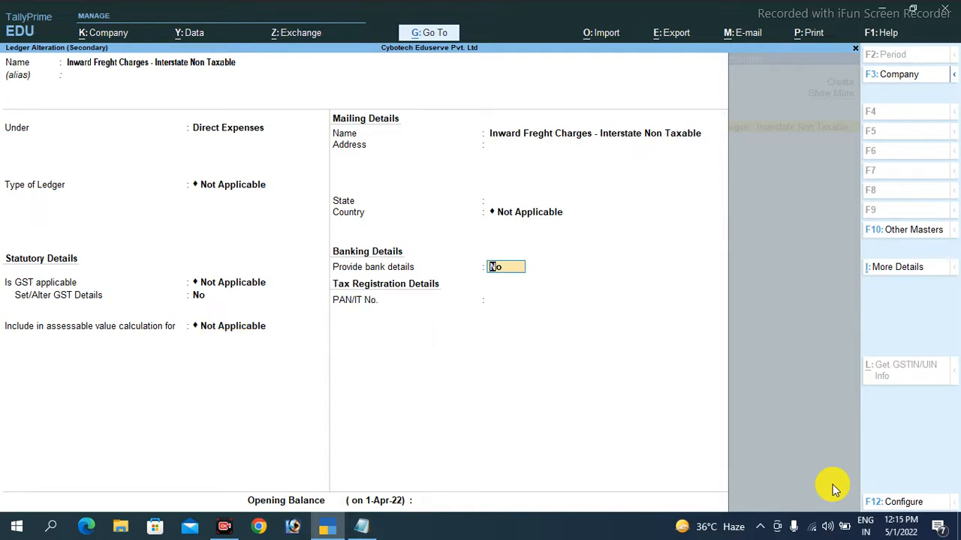
{"action": "key", "text": "BackSpace"}
{"action": "key", "text": "BackSpace"}
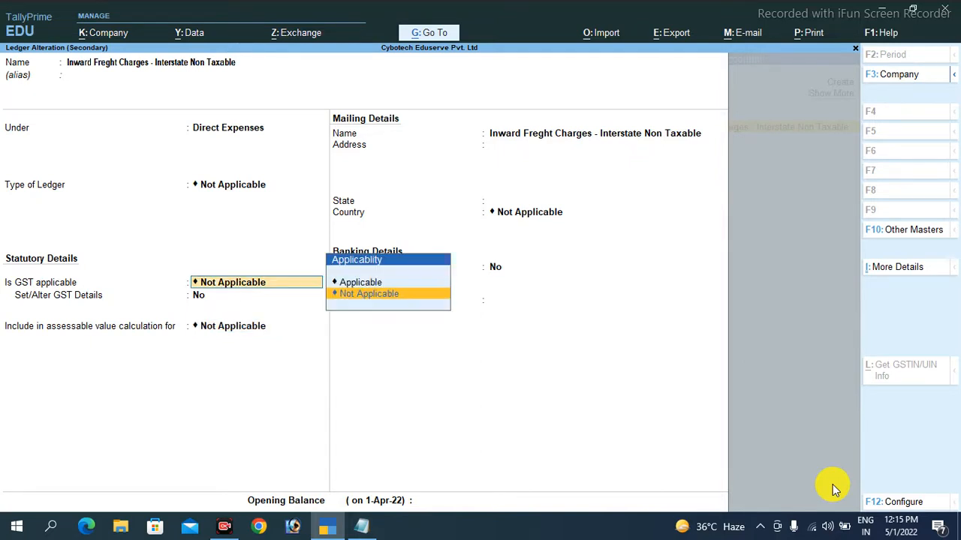
{"action": "key", "text": "Return"}
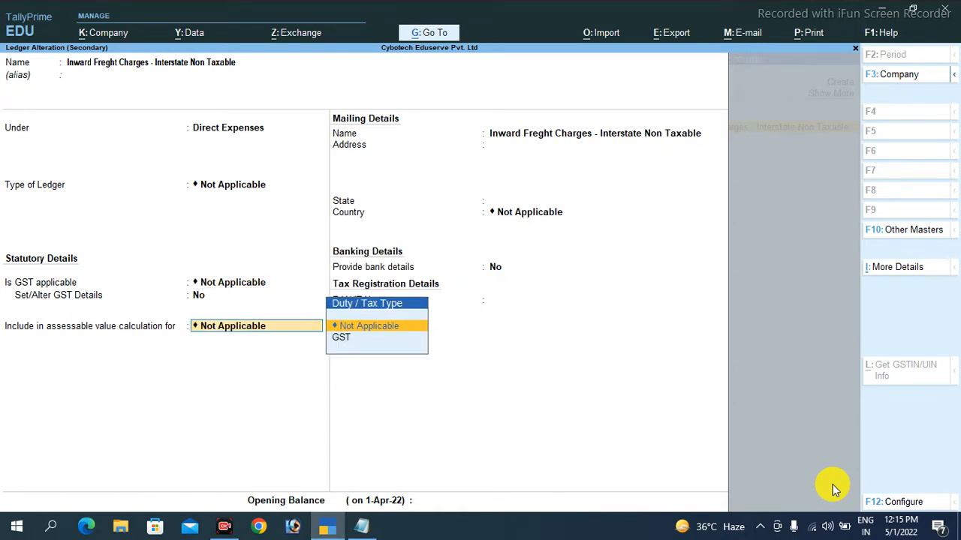
{"action": "key", "text": "Return"}
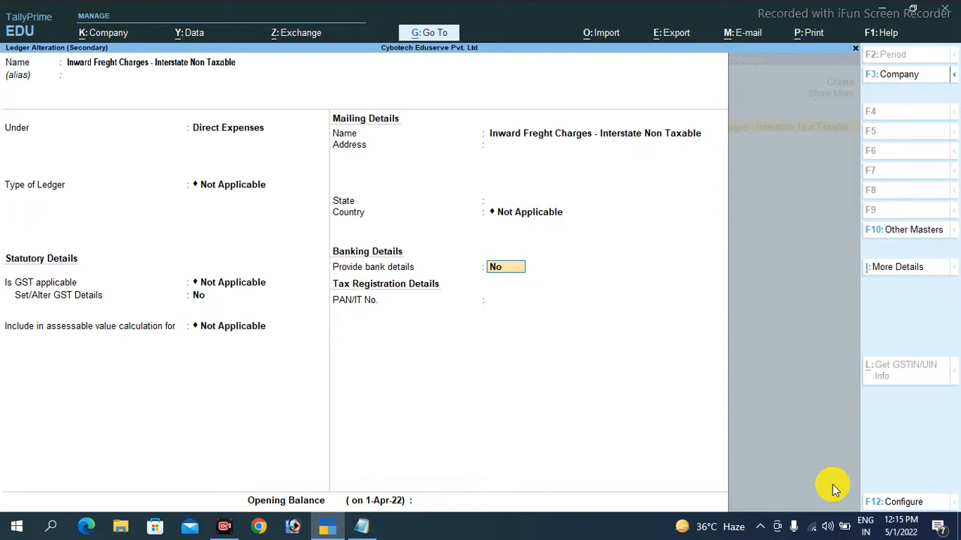
{"action": "key", "text": "ctrl"}
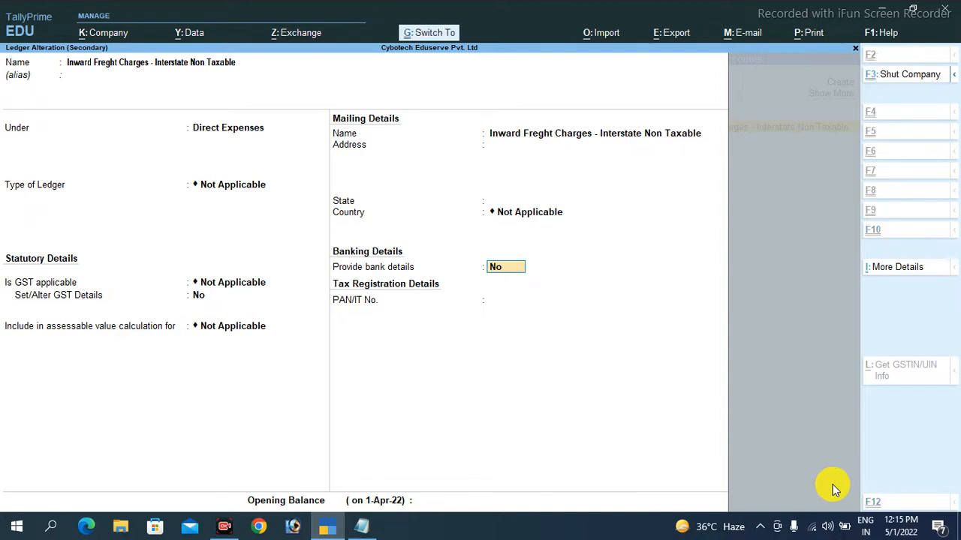
{"action": "key", "text": "ctrl+a"}
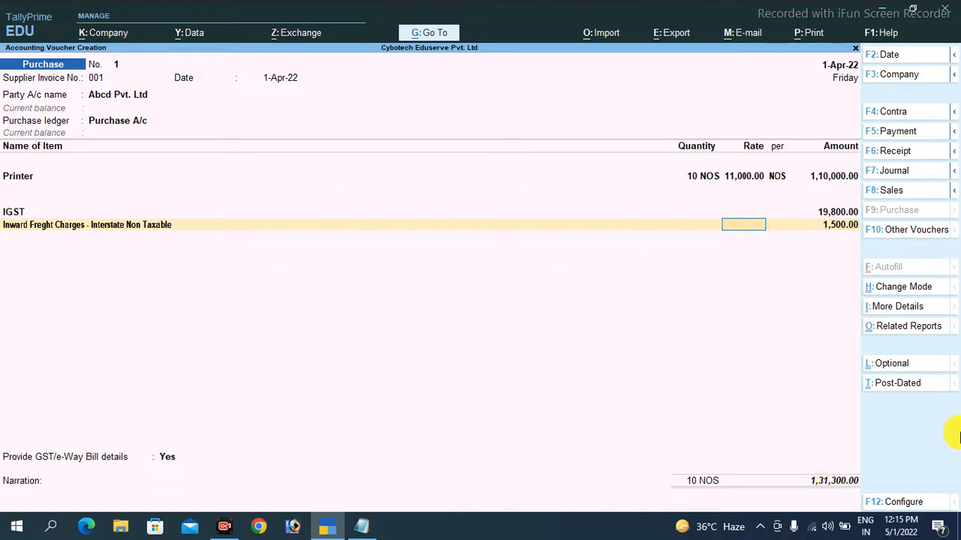
Accept the freight charges line, set Provide GST/e-Way Bill details to No, and save the purchase voucher without a narration.
{"action": "key", "text": "Return"}
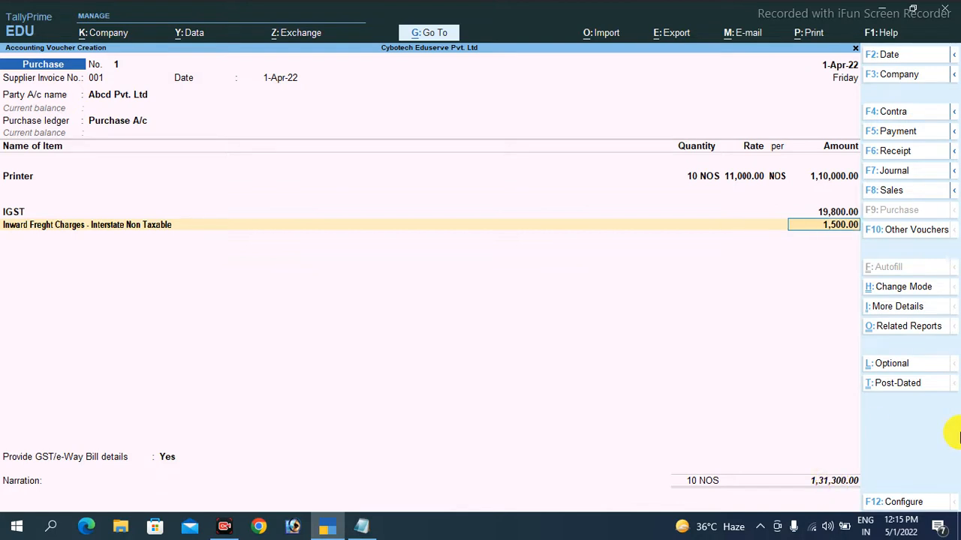
{"action": "key", "text": "Return"}
{"action": "key", "text": "Return"}
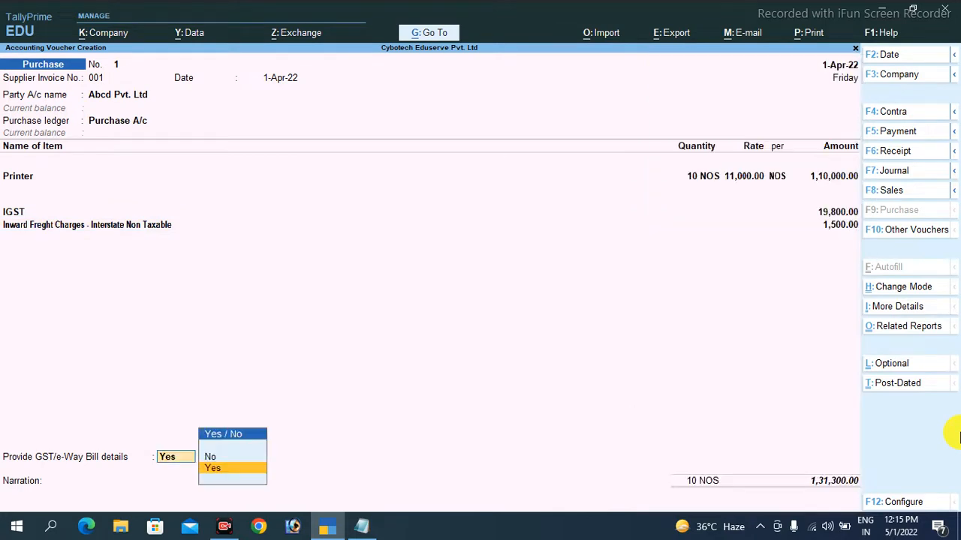
{"action": "key", "text": "Up"}
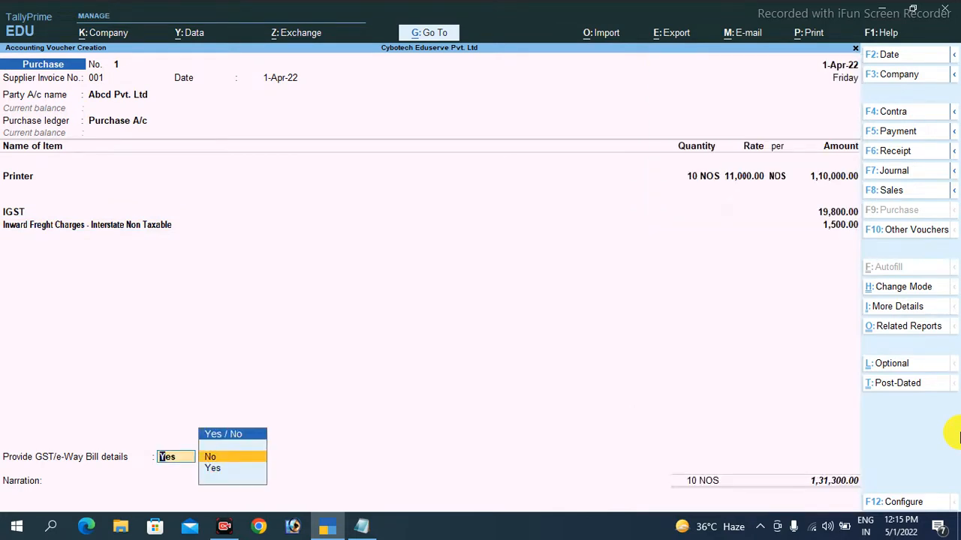
{"action": "key", "text": "Return"}
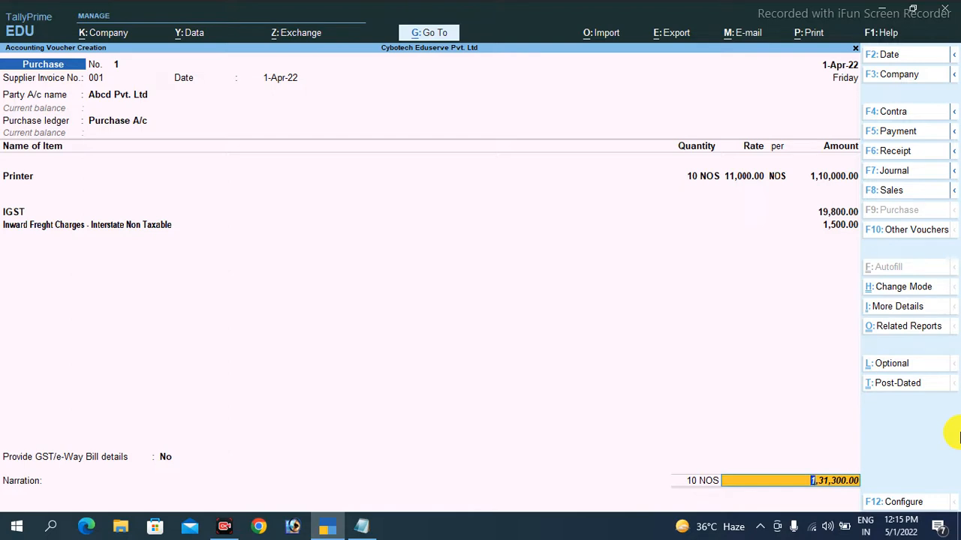
{"action": "key", "text": "Return"}
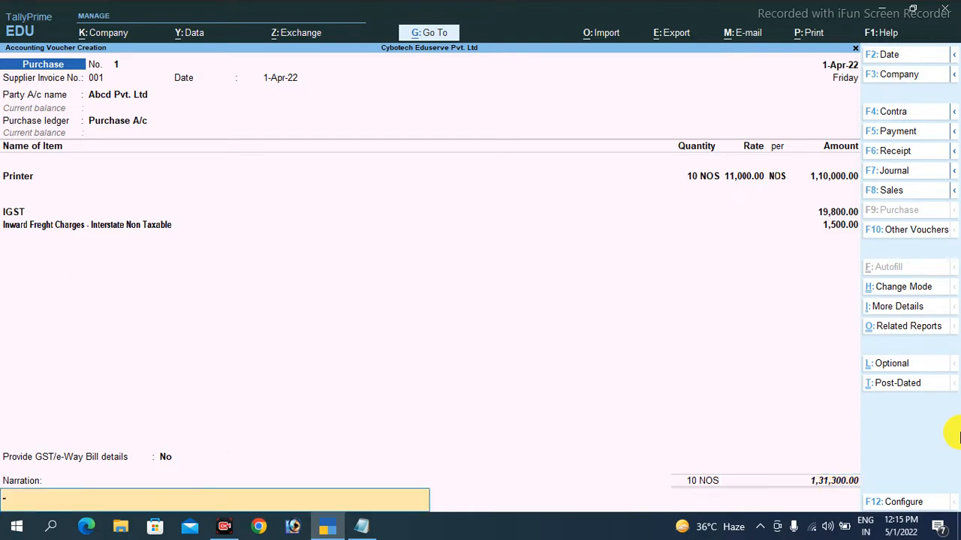
{"action": "key", "text": "Return"}
{"action": "key", "text": "Return"}
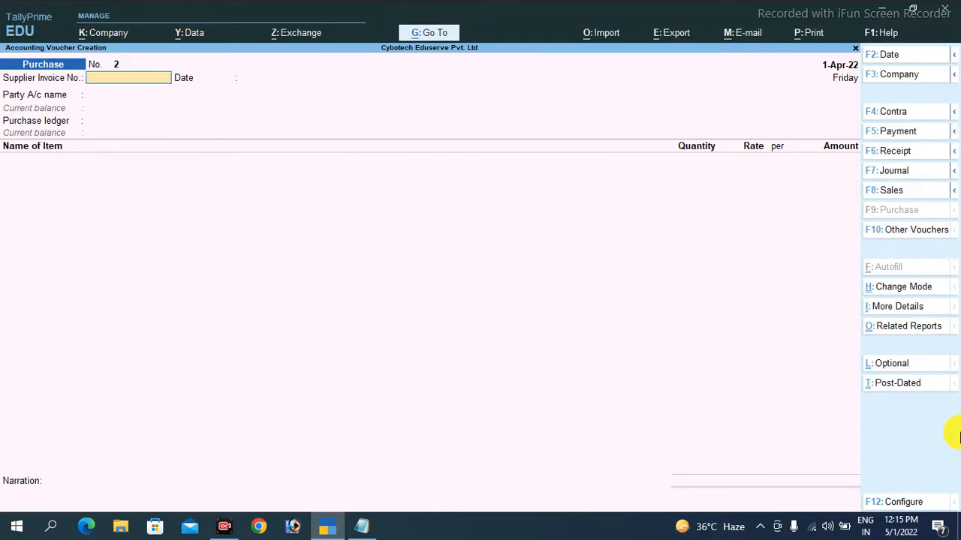
Reopen the saved purchase voucher, examine the item and charge lines in its zoomed invoice print preview, and return to voucher creation.
{"action": "key", "text": "Page_Up"}
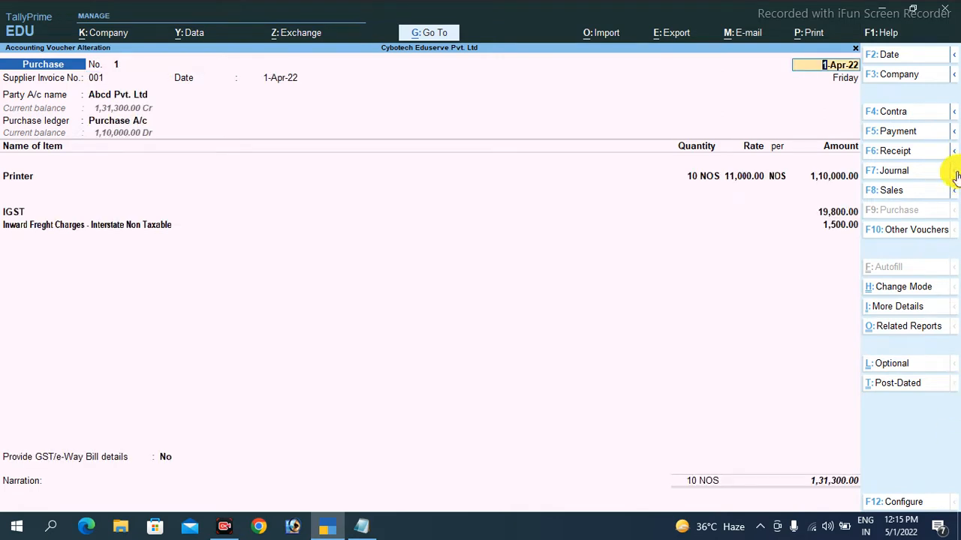
{"action": "left_click", "coordinate": [805, 32]}
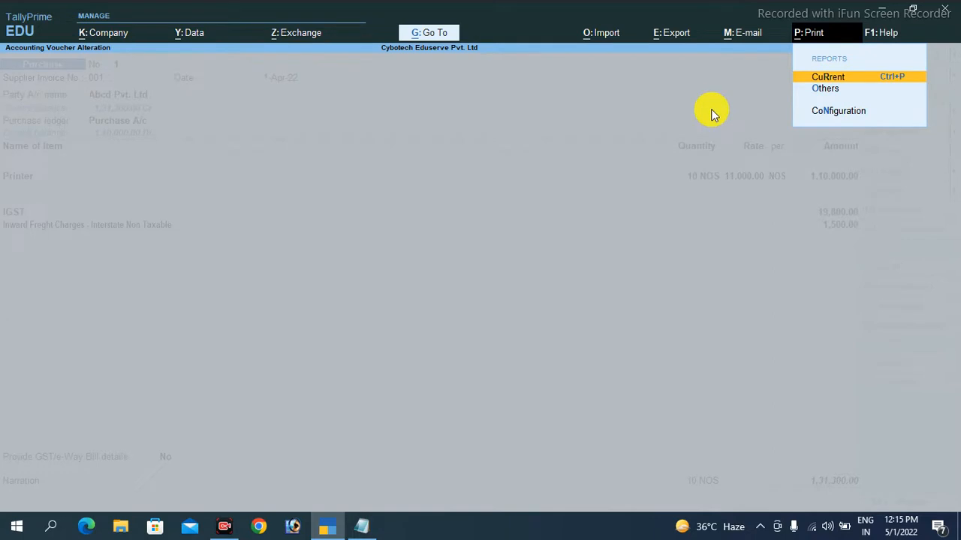
{"action": "key", "text": "Return"}
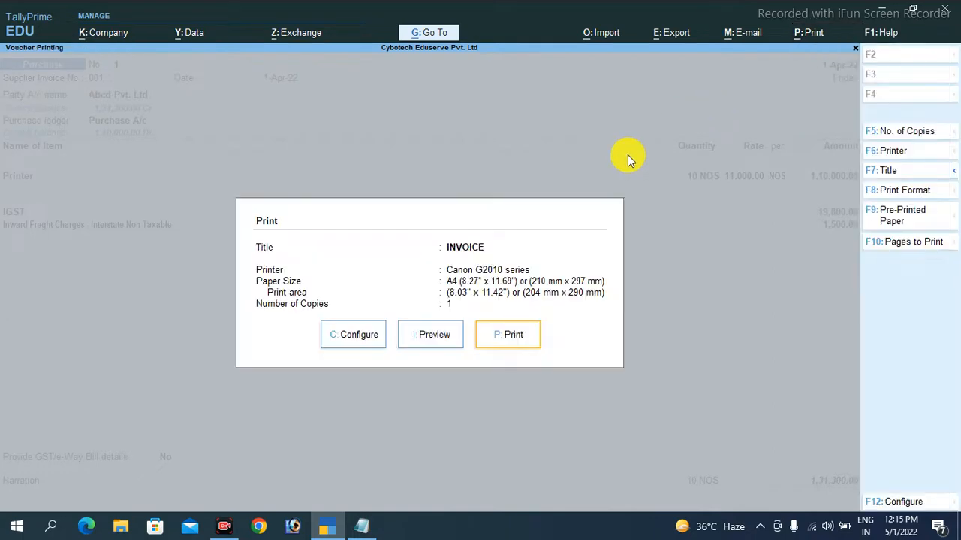
{"action": "left_click", "coordinate": [439, 337]}
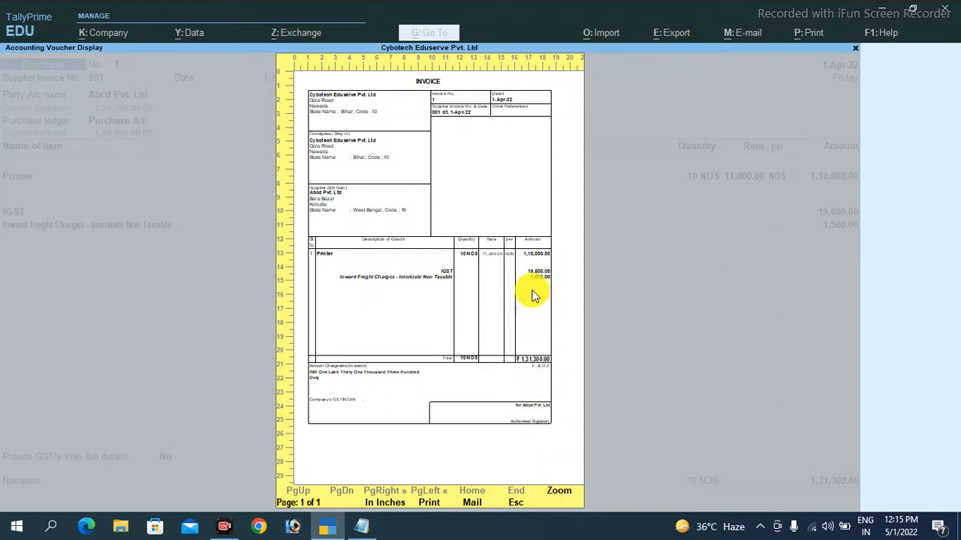
{"action": "left_click", "coordinate": [559, 494]}
{"action": "left_click_drag", "start_coordinate": [858, 194], "coordinate": [846, 289]}
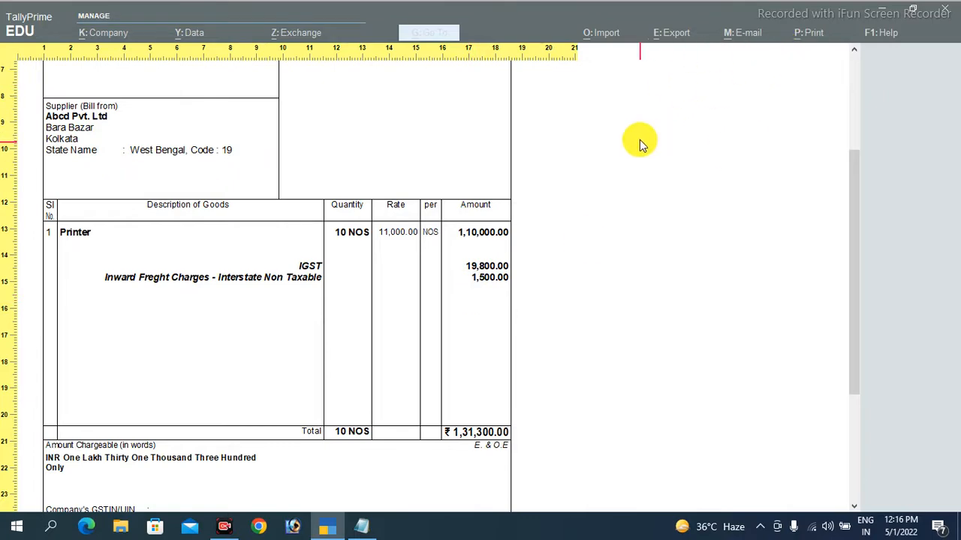
{"action": "key", "text": "Escape"}
{"action": "key", "text": "Escape"}
{"action": "key", "text": "Escape"}
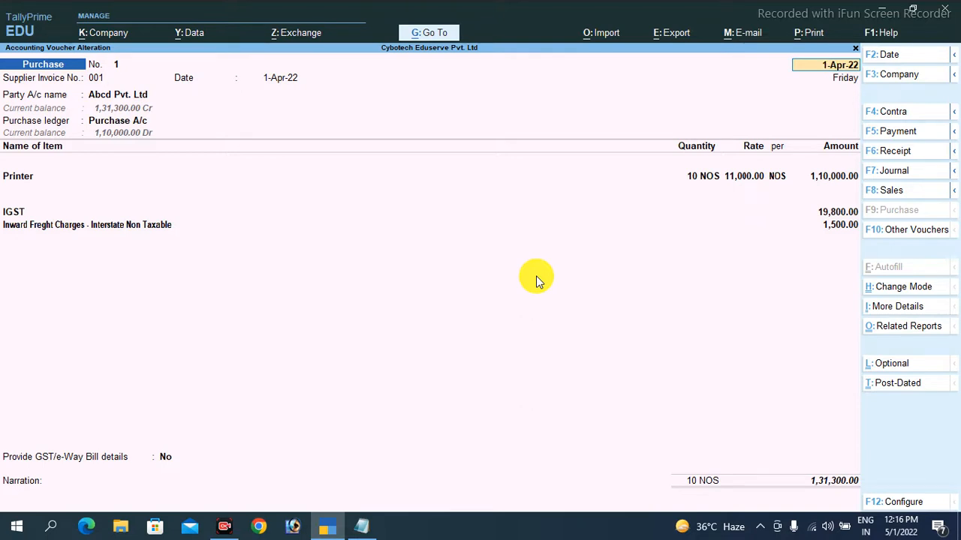
{"action": "key", "text": "ctrl"}
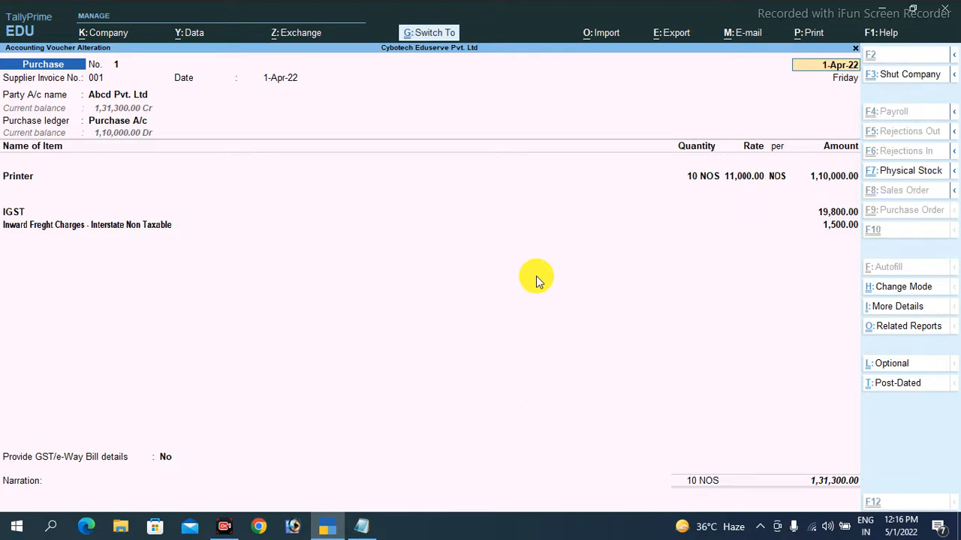
{"action": "key", "text": "ctrl+a"}
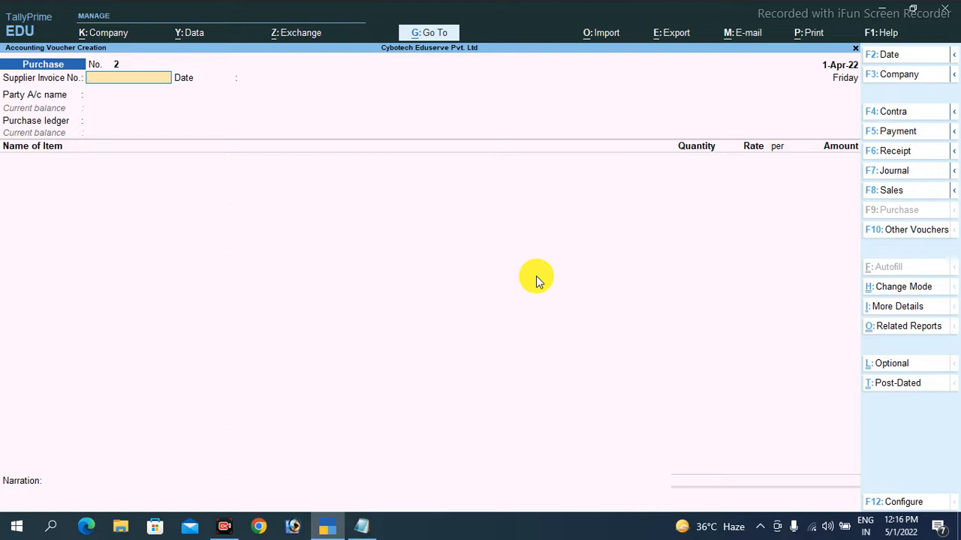
Enter supplier invoice number 002 for the new purchase voucher and accept the date 1-Apr-22.
{"action": "type", "text": "002"}
{"action": "key", "text": "Return"}
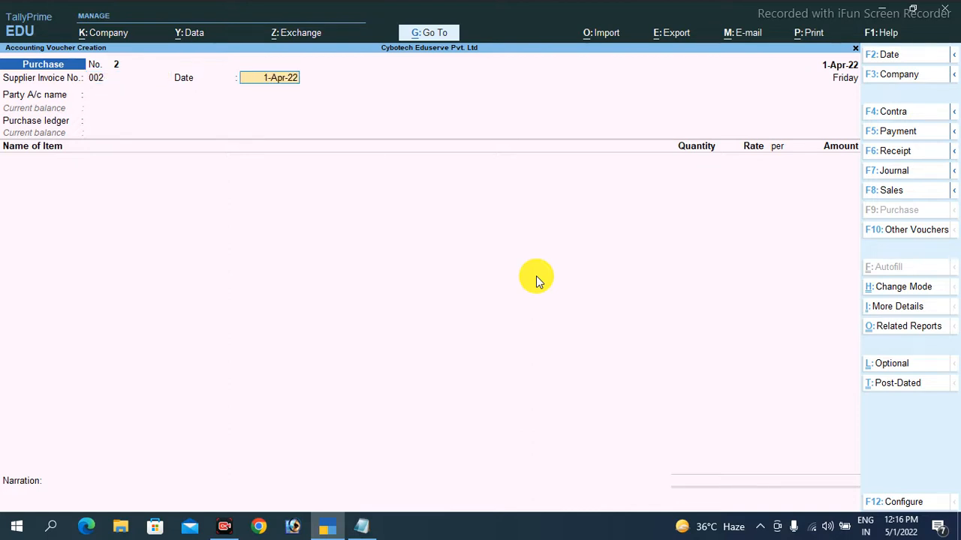
{"action": "key", "text": "Return"}
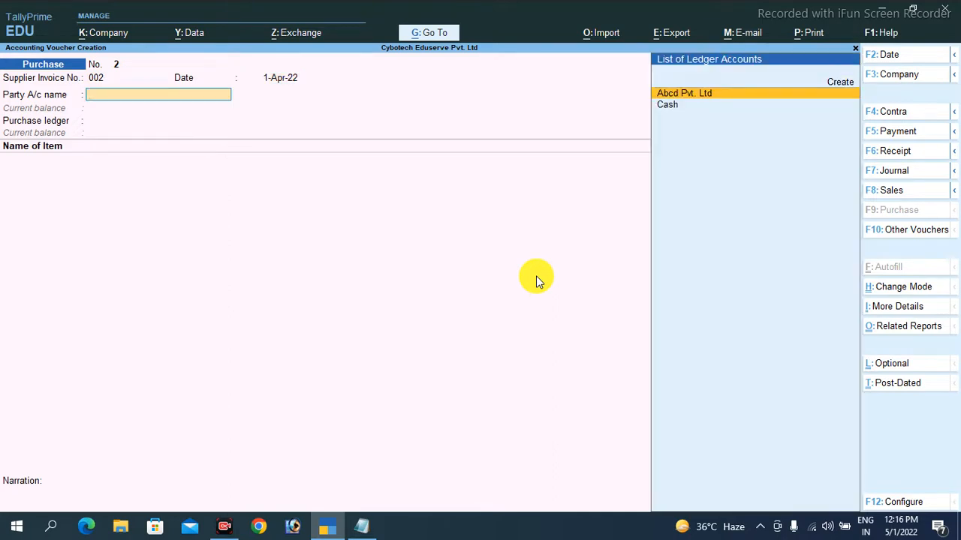
Start a new party ledger named XYZ PVT. LTD and place it under Sundry Creditors.
{"action": "key", "text": "Up"}
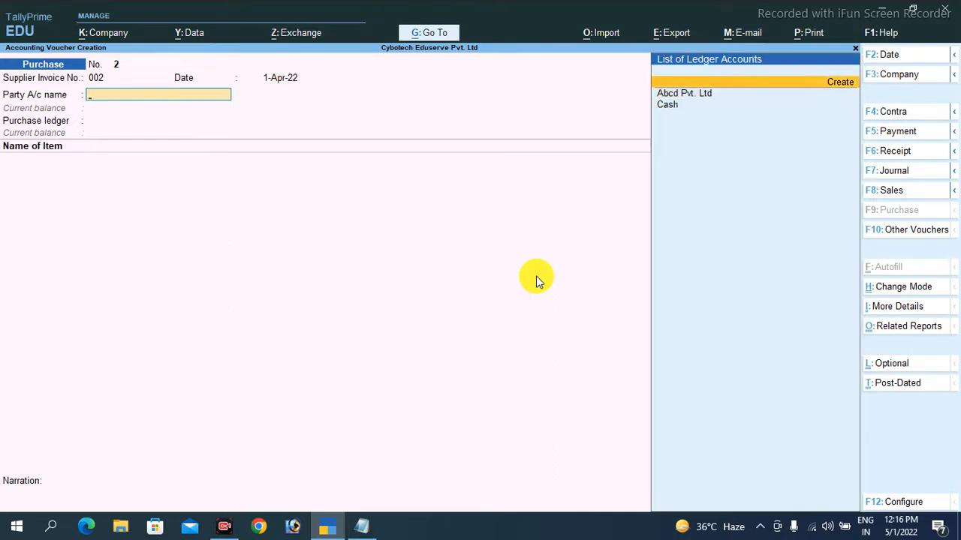
{"action": "key", "text": "Return"}
{"action": "type", "text": "XYZ PVT. LTD"}
{"action": "key", "text": "Return"}
{"action": "key", "text": "Return"}
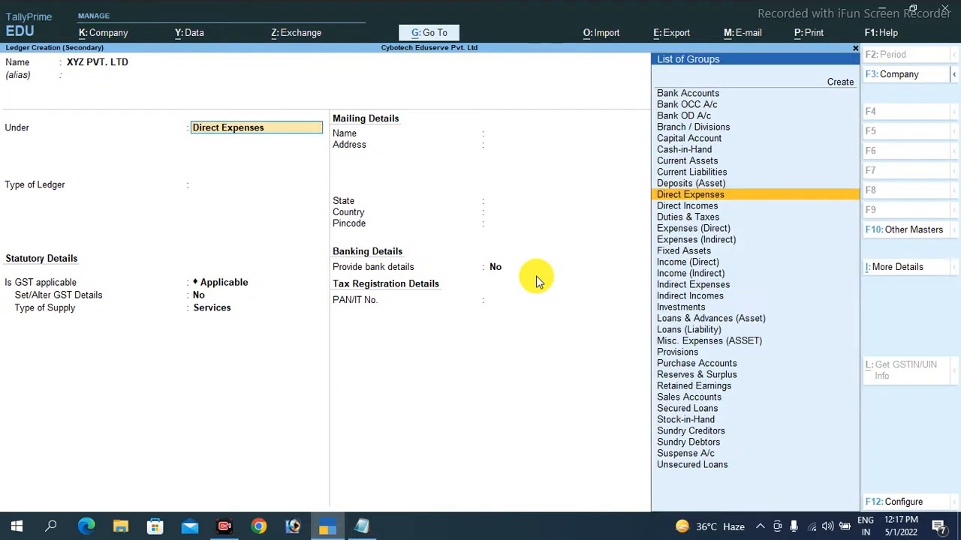
{"action": "type", "text": "Su"}
{"action": "key", "text": "Down"}
{"action": "key", "text": "Return"}
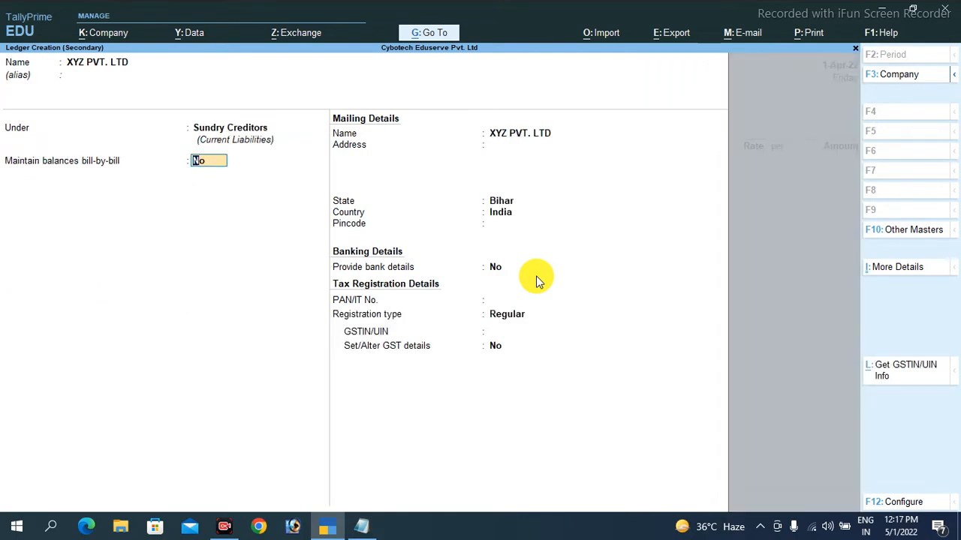
Keep bill-by-bill balances at No, enter the supplier's mailing address with state West Bengal, and save the XYZ PVT. LTD ledger.
{"action": "key", "text": "Return"}
{"action": "key", "text": "Return"}
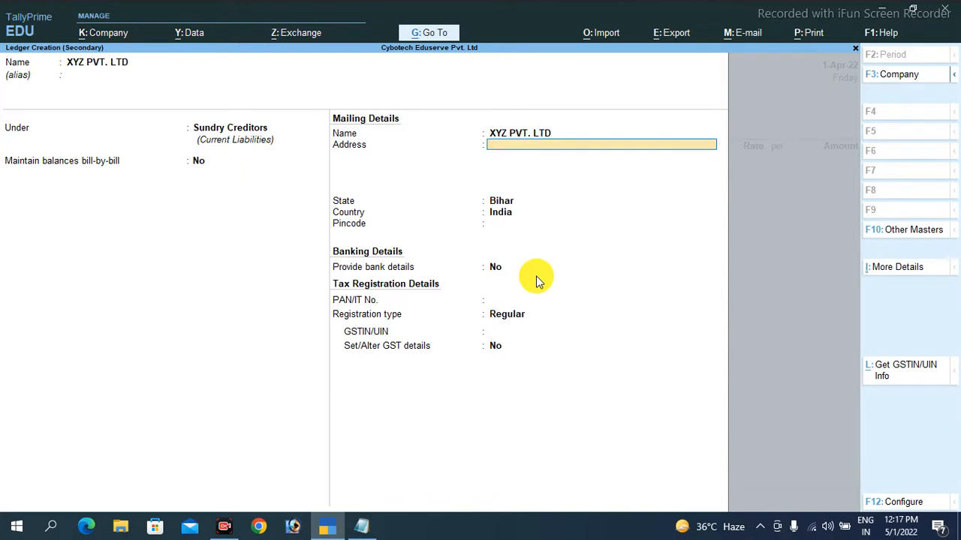
{"action": "type", "text": "Station Road, Kolkata"}
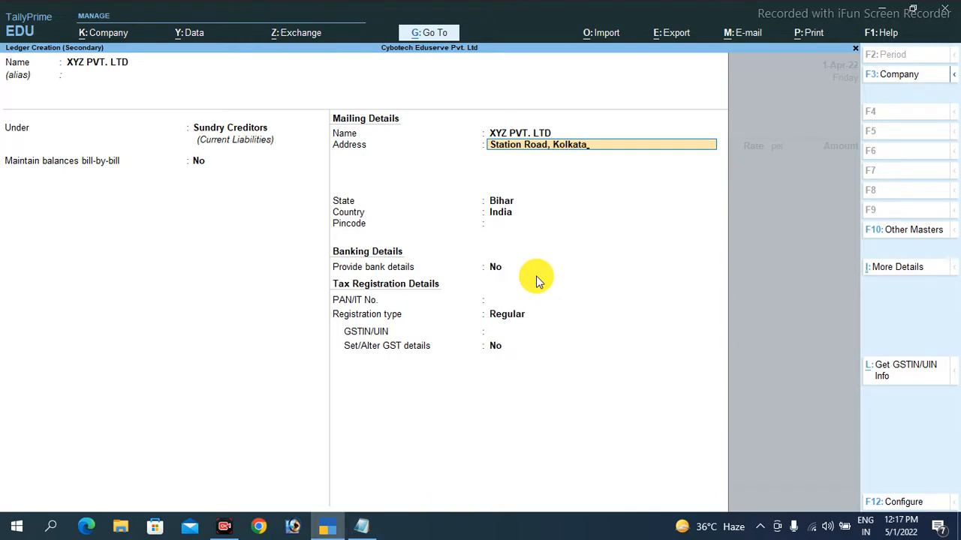
{"action": "key", "text": "Return"}
{"action": "key", "text": "Return"}
{"action": "type", "text": "Wes"}
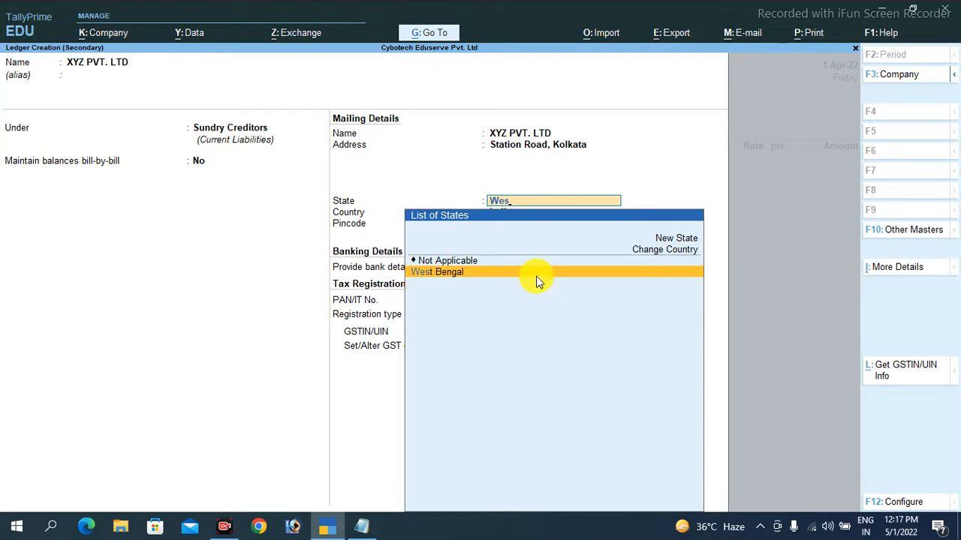
{"action": "key", "text": "Return"}
{"action": "key", "text": "Return"}
{"action": "key", "text": "Return"}
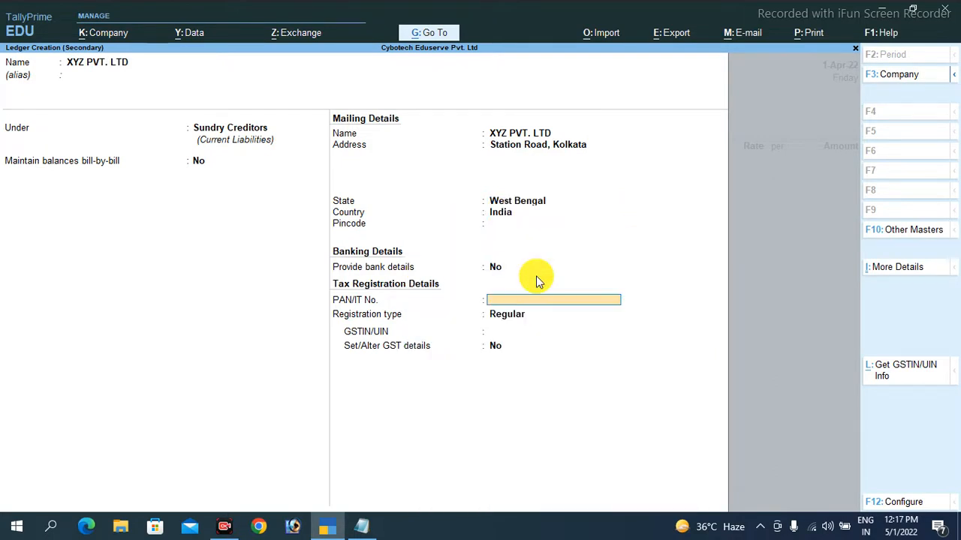
{"action": "key", "text": "ctrl+a"}
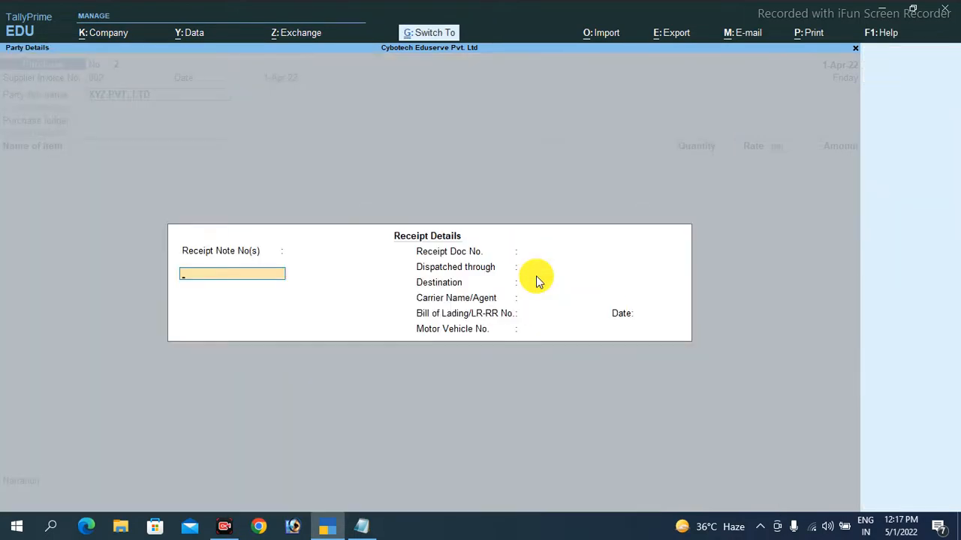
Accept the receipt and party details for XYZ PVT. LTD unchanged and choose Purchase A/c as the purchase ledger.
{"action": "key", "text": "ctrl+a"}
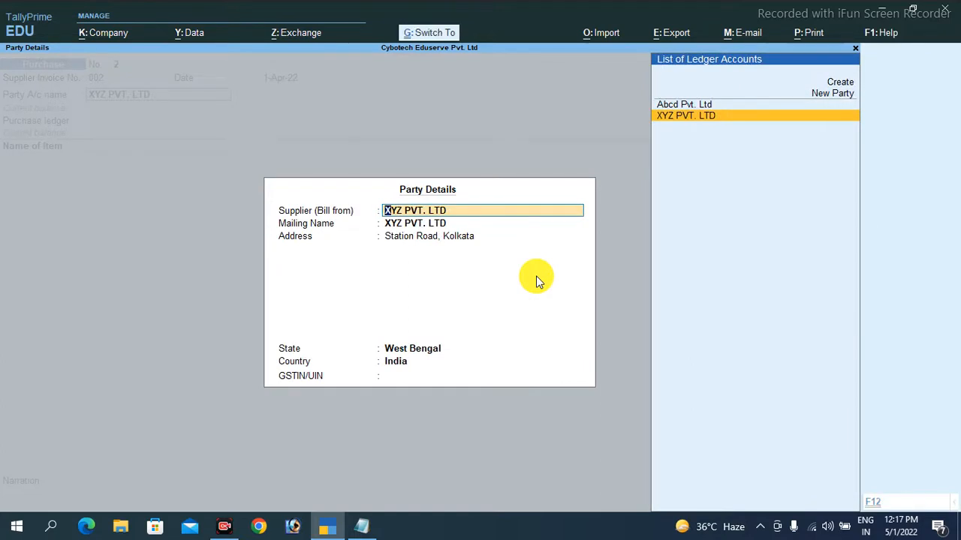
{"action": "key", "text": "Return"}
{"action": "key", "text": "ctrl+a"}
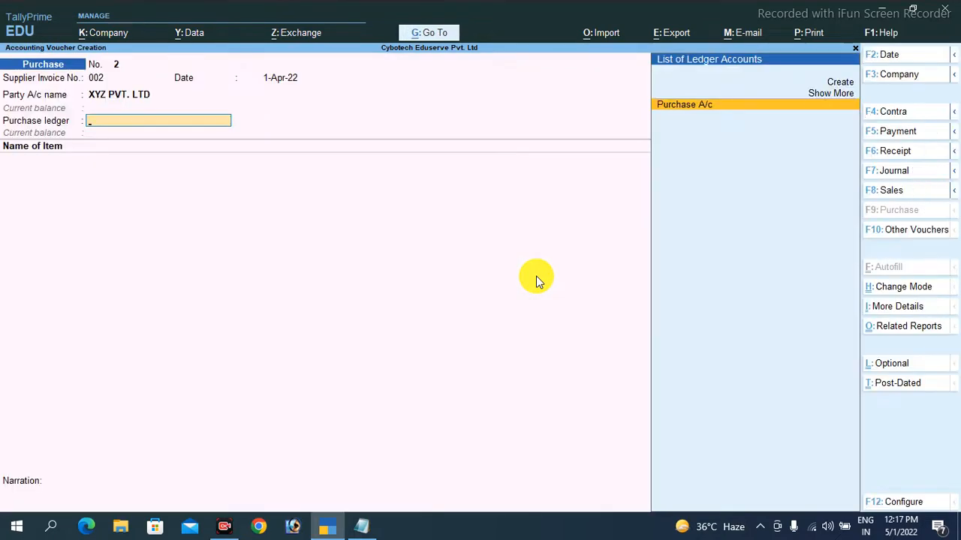
{"action": "key", "text": "Return"}
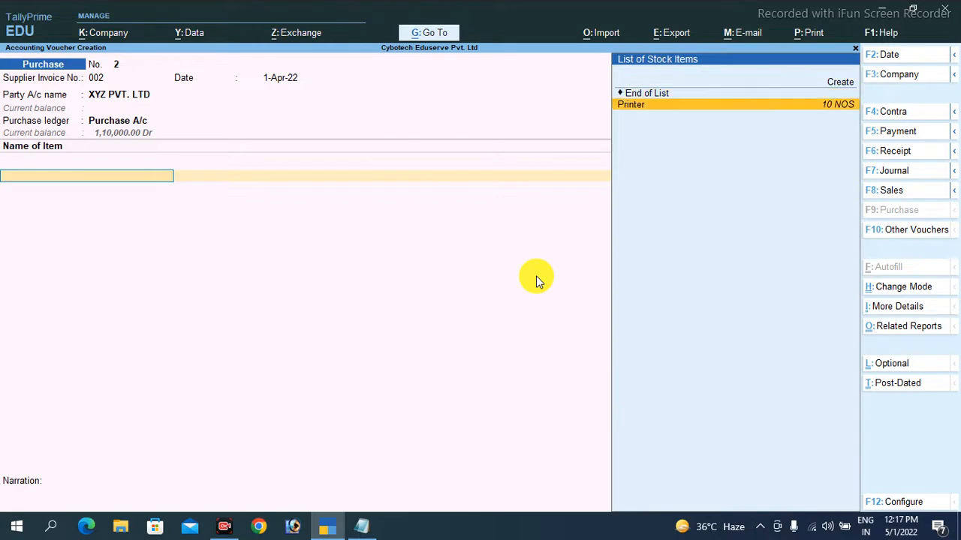
Add the Printer item with a quantity of 20 NOS at 11,000.00 each and end the item list.
{"action": "key", "text": "Return"}
{"action": "type", "text": "20"}
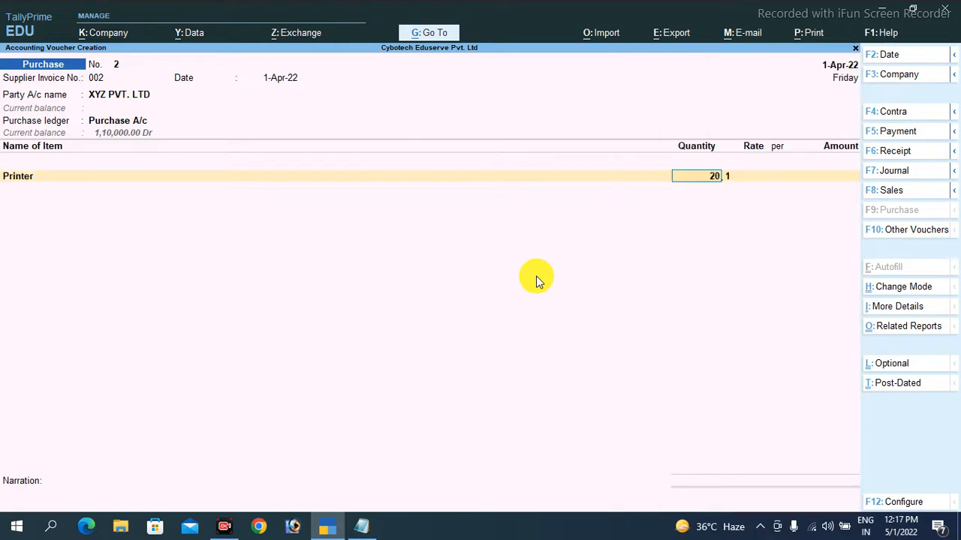
{"action": "key", "text": "Return"}
{"action": "key", "text": "Return"}
{"action": "key", "text": "Return"}
{"action": "key", "text": "Return"}
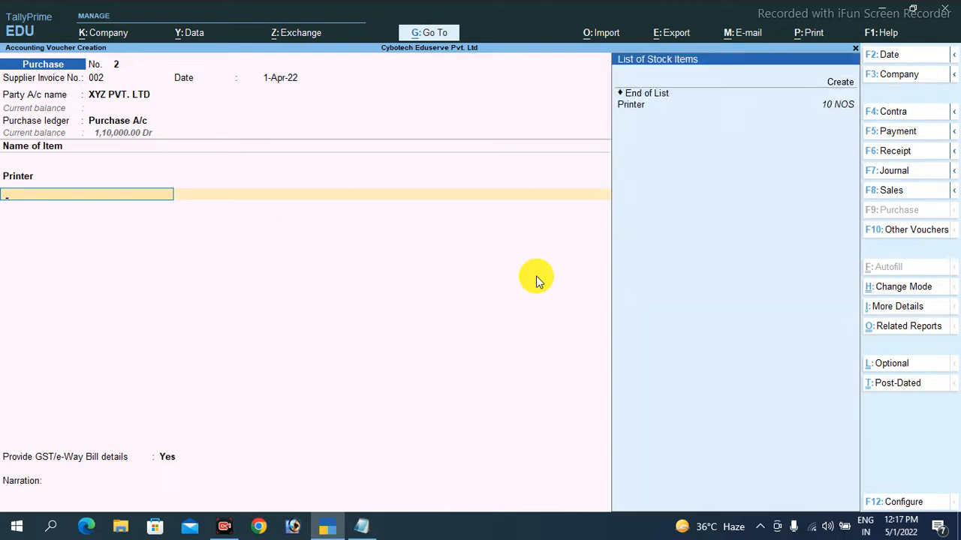
{"action": "key", "text": "Down"}
{"action": "key", "text": "Return"}
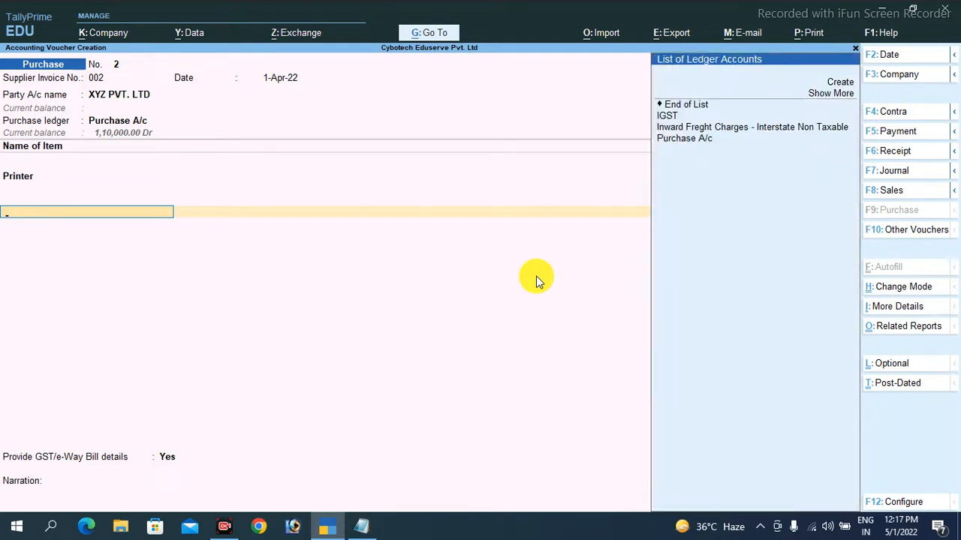
Add an IGST line below the printer item and accept its calculated amount.
{"action": "key", "text": "Down"}
{"action": "key", "text": "Down"}
{"action": "key", "text": "Down"}
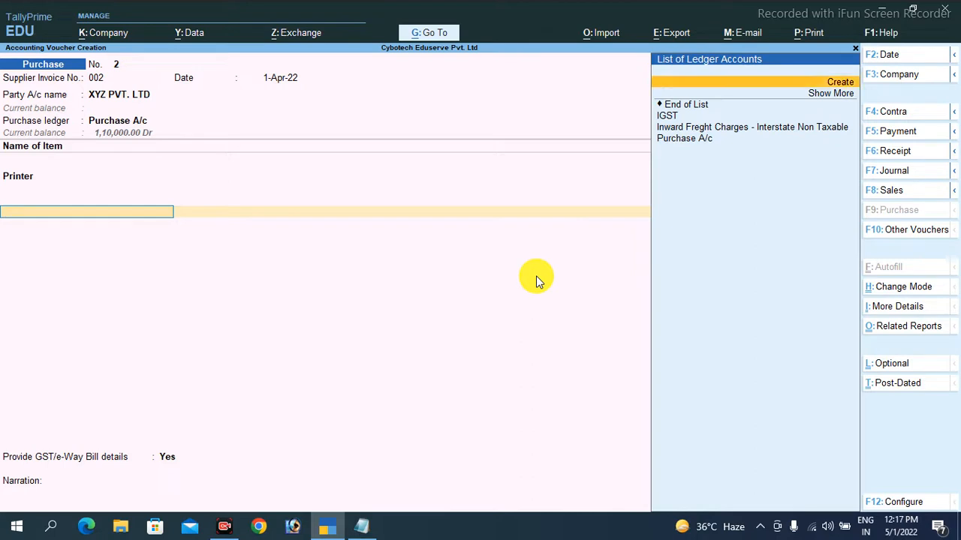
{"action": "key", "text": "Return"}
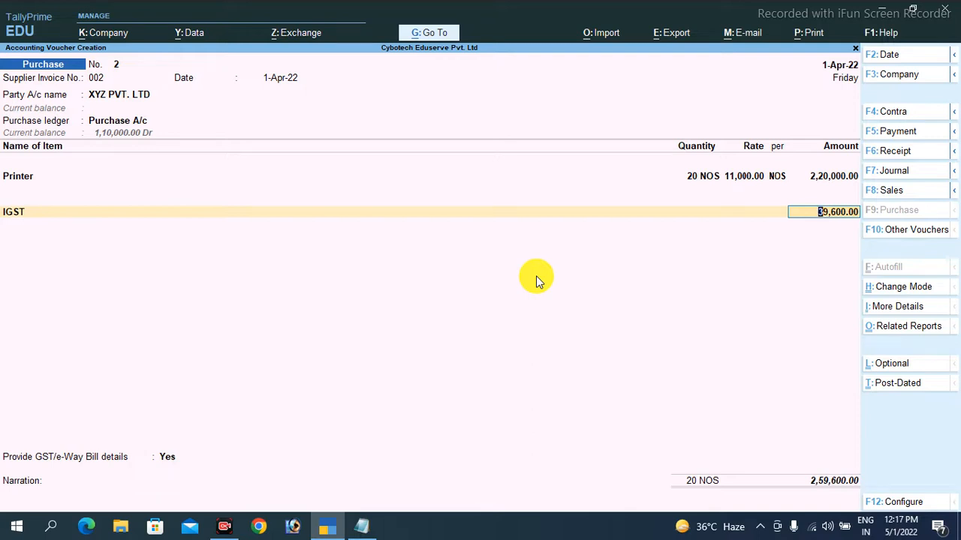
{"action": "key", "text": "Return"}
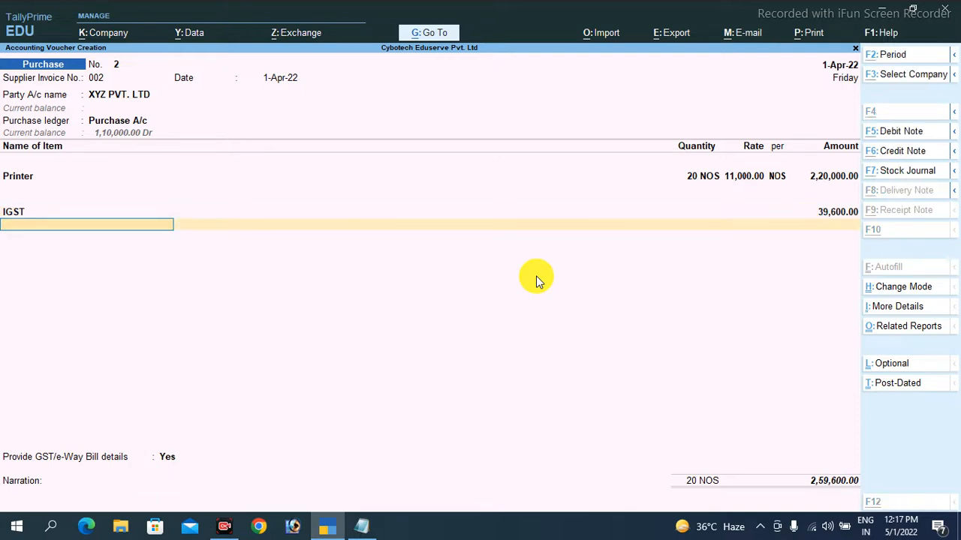
Start a new ledger named Inward Freight Charges - Interstate Taxable under Direct Expenses, with type of ledger Not Applicable.
{"action": "key", "text": "alt+c"}
{"action": "type", "text": "Inwar"}
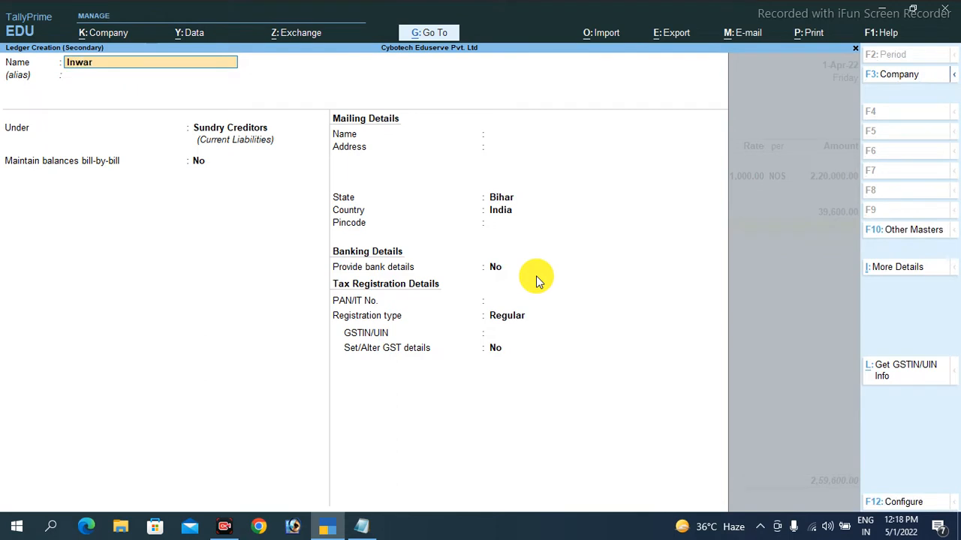
{"action": "type", "text": "d Freight Charges - Interstate"}
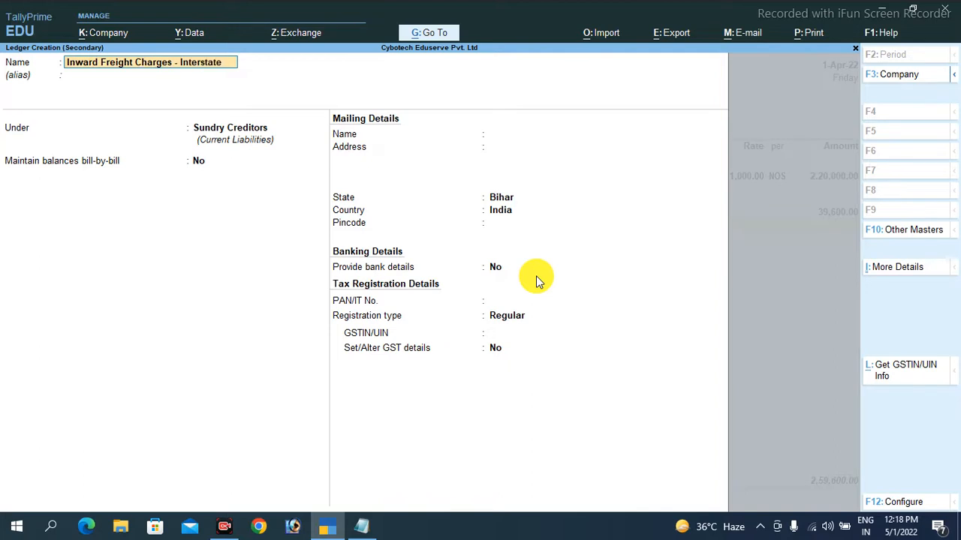
{"action": "type", "text": " Taxable"}
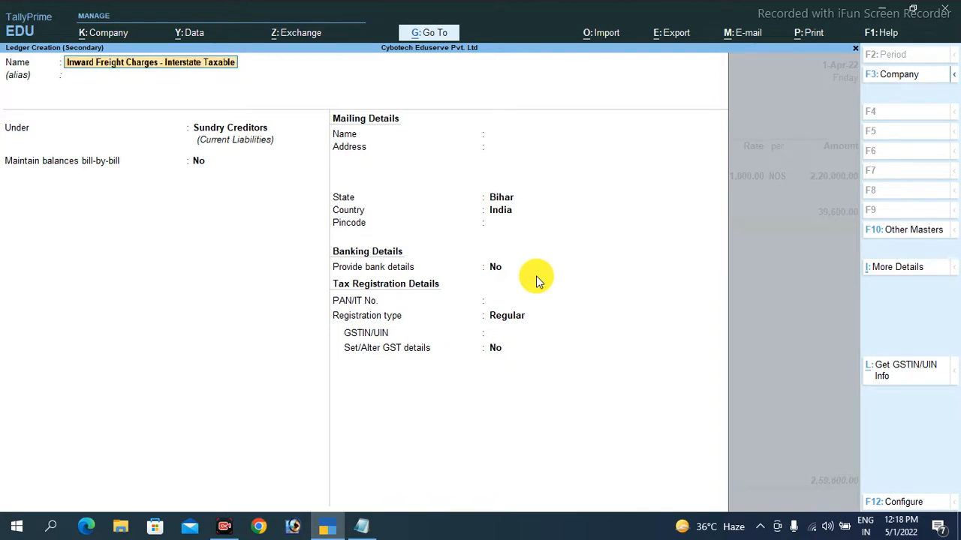
{"action": "key", "text": "Return"}
{"action": "key", "text": "Return"}
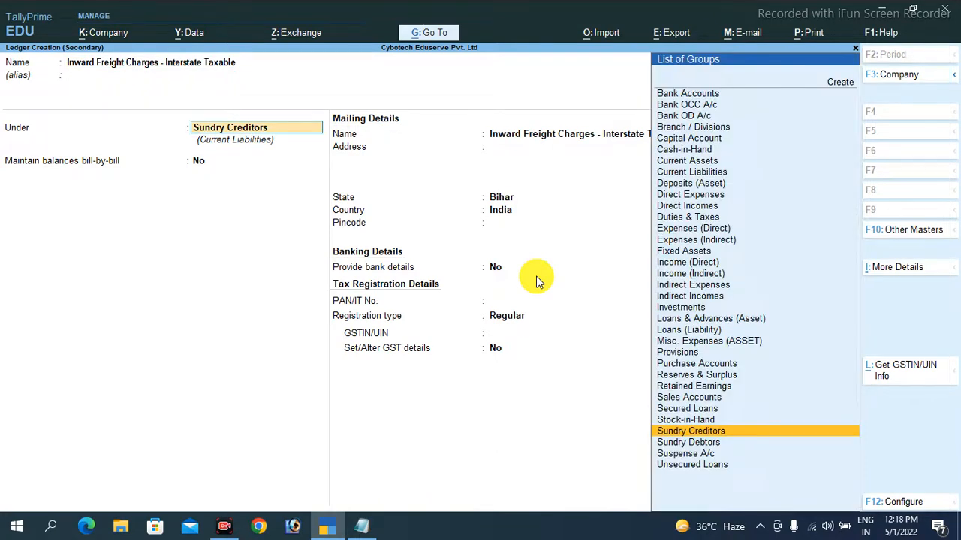
{"action": "type", "text": "Di"}
{"action": "key", "text": "Return"}
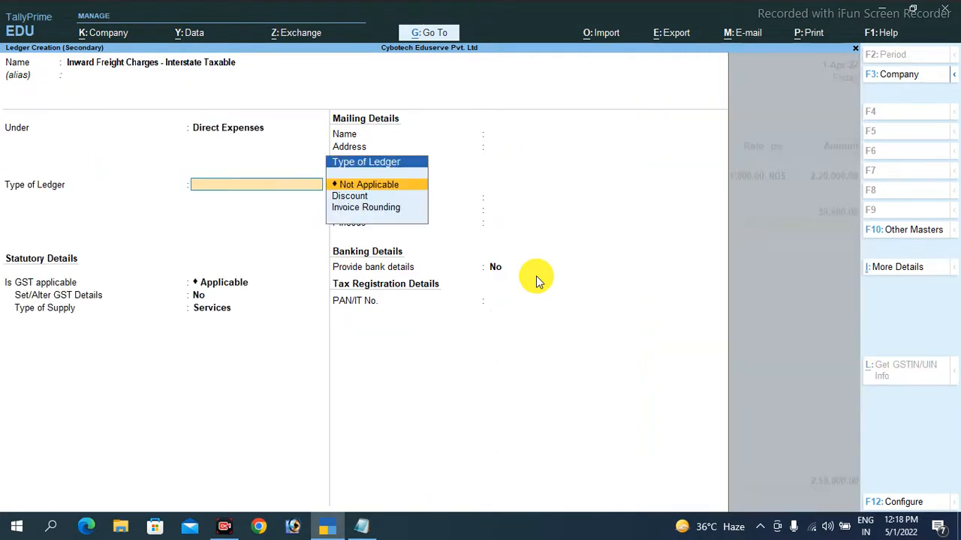
{"action": "key", "text": "Return"}
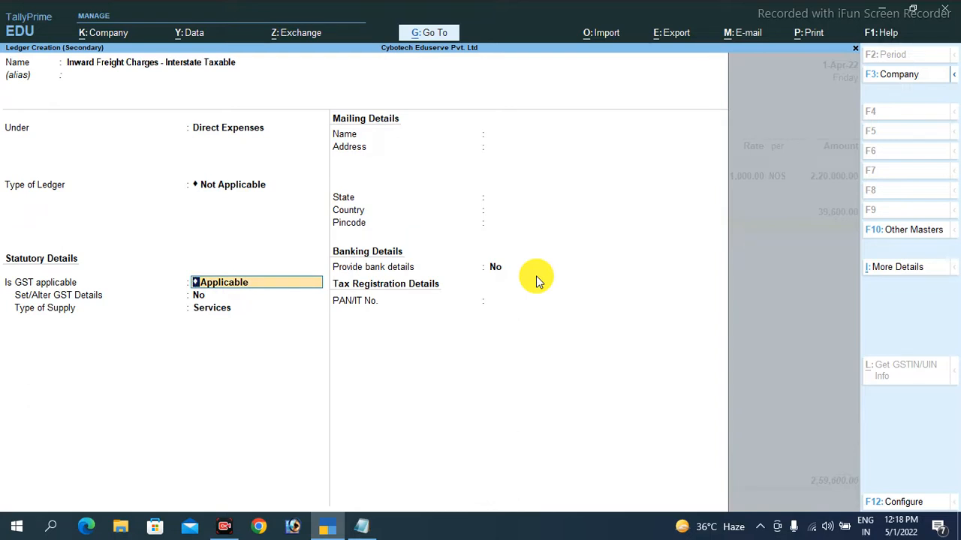
Set GST to Applicable for the freight ledger and open its GST details by setting Set/Alter GST Details to Yes.
{"action": "key", "text": "BackSpace"}
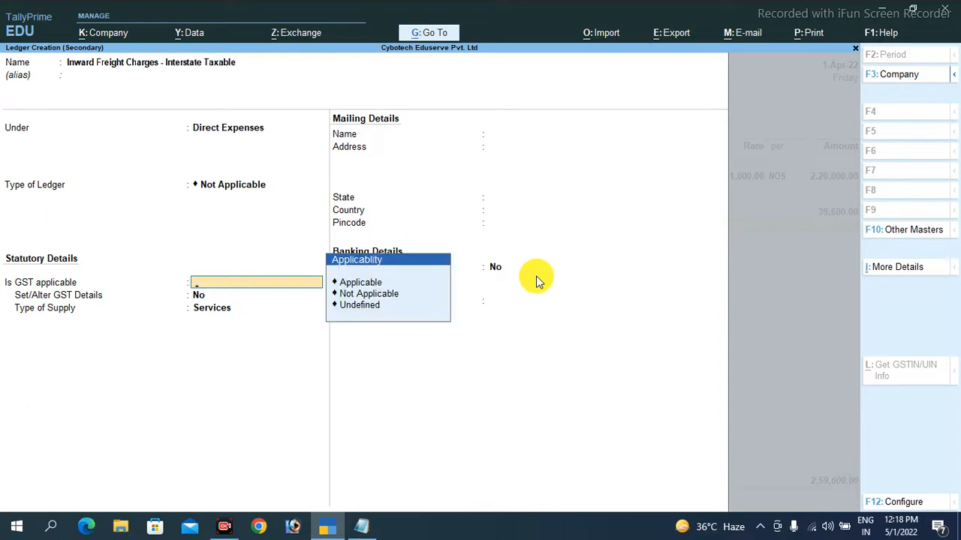
{"action": "key", "text": "Down"}
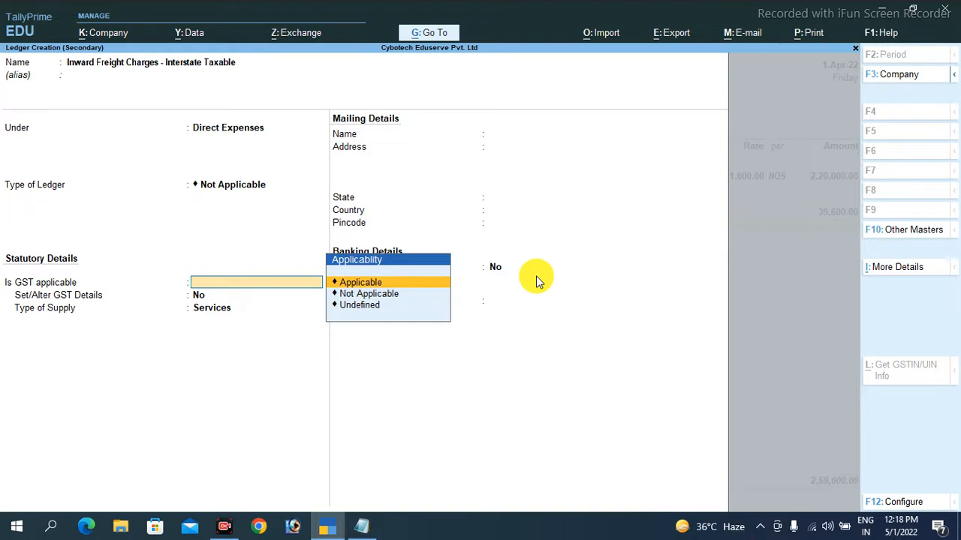
{"action": "key", "text": "Down"}
{"action": "key", "text": "Up"}
{"action": "key", "text": "Return"}
{"action": "type", "text": "y"}
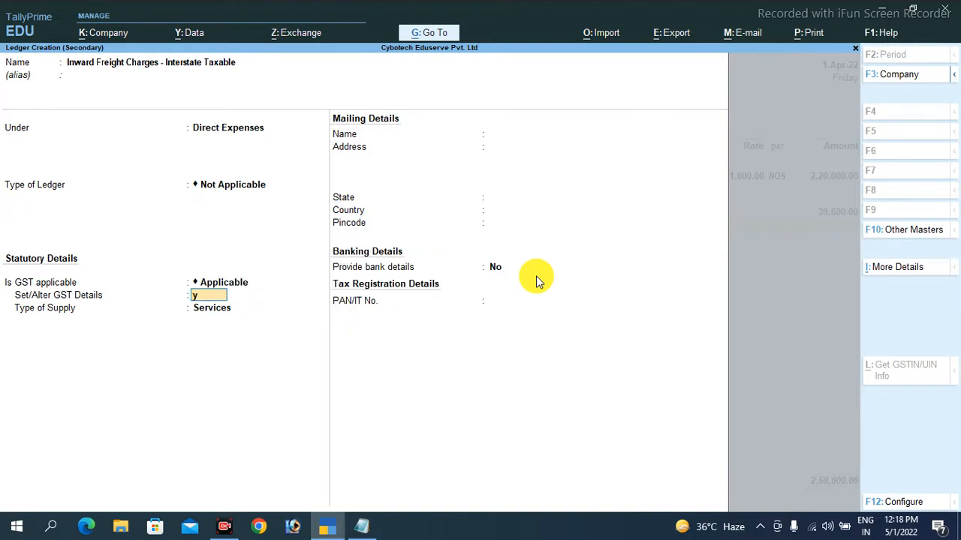
{"action": "key", "text": "Return"}
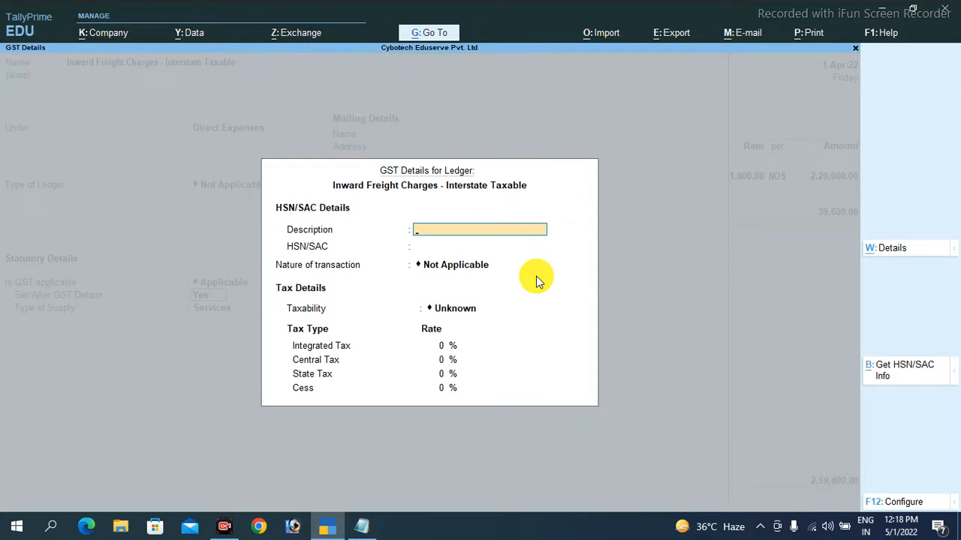
Leave the description blank, enter HSN/SAC 1234, and set the nature of transaction to Interstate Purchase Taxable.
{"action": "key", "text": "Return"}
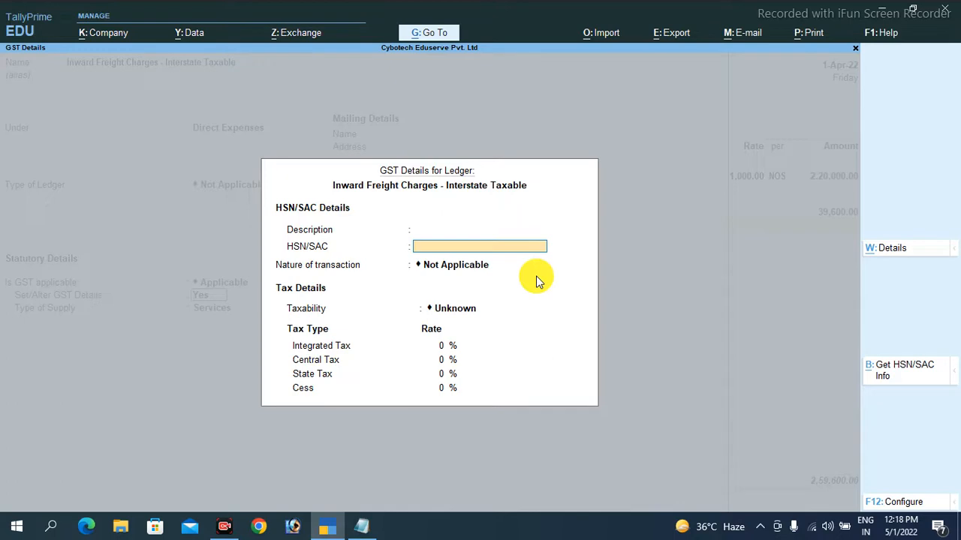
{"action": "type", "text": "1234"}
{"action": "key", "text": "Return"}
{"action": "key", "text": "Down"}
{"action": "key", "text": "Down"}
{"action": "key", "text": "Down"}
{"action": "key", "text": "Down"}
{"action": "key", "text": "Down"}
{"action": "key", "text": "Down"}
{"action": "key", "text": "Down"}
{"action": "key", "text": "Down"}
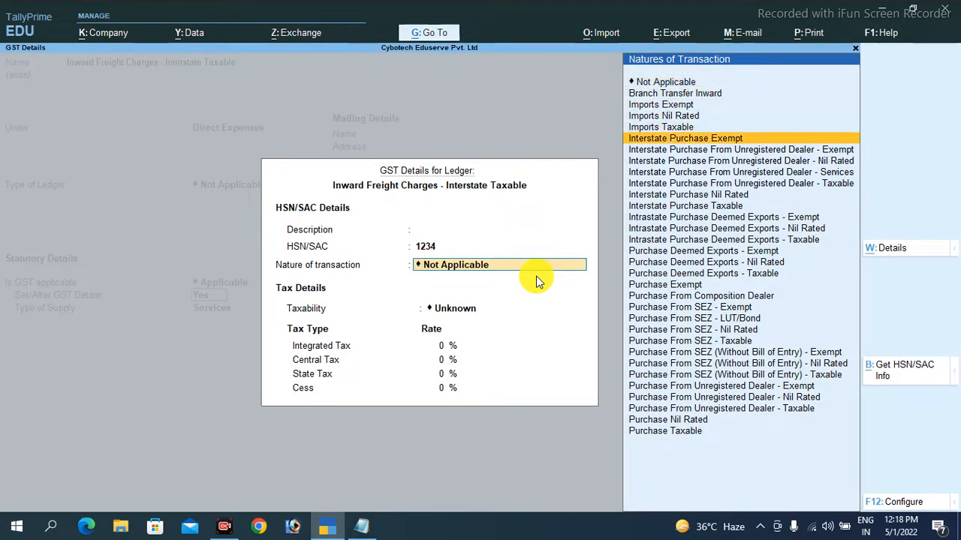
{"action": "key", "text": "Down"}
{"action": "key", "text": "Down"}
{"action": "key", "text": "Down"}
{"action": "key", "text": "Down"}
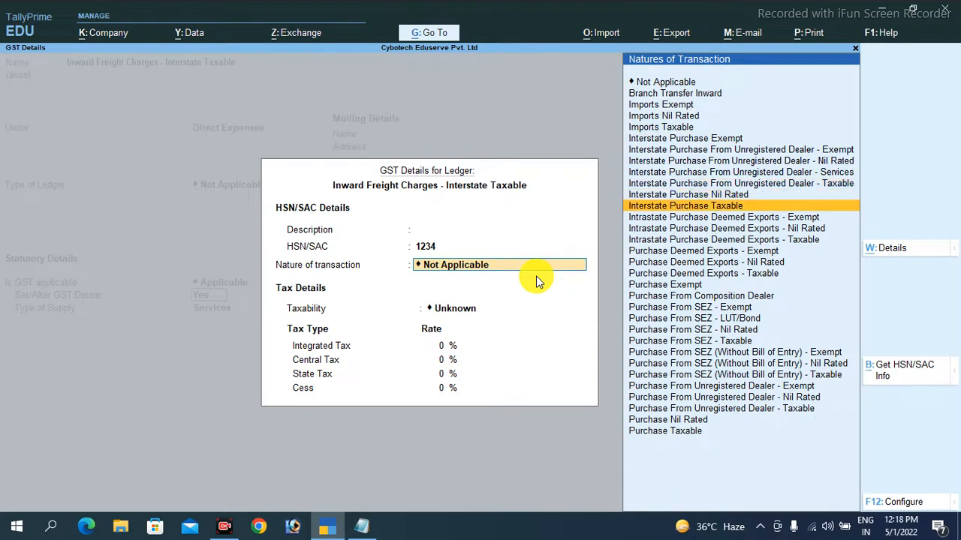
{"action": "key", "text": "Return"}
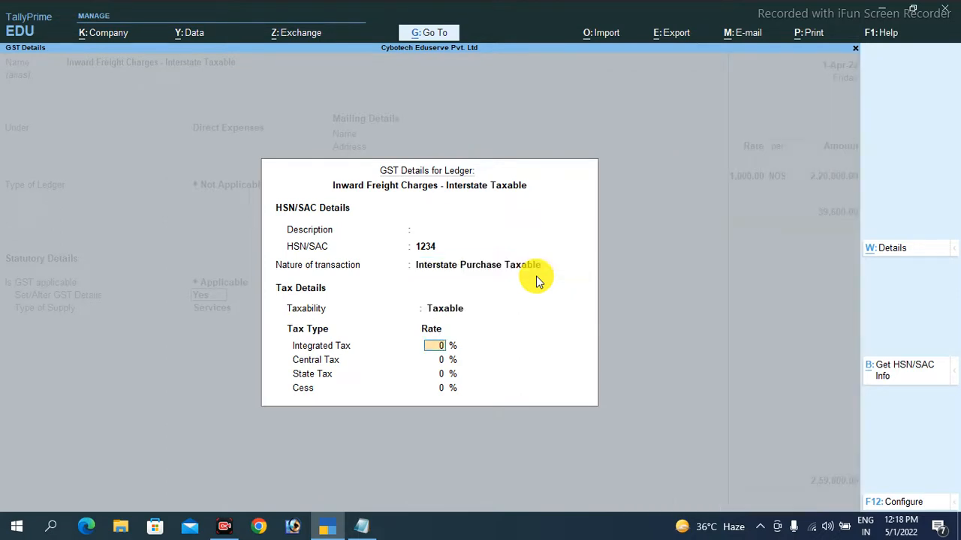
Set the Integrated Tax rate to 18% and accept the freight ledger's GST details.
{"action": "type", "text": "18"}
{"action": "key", "text": "Return"}
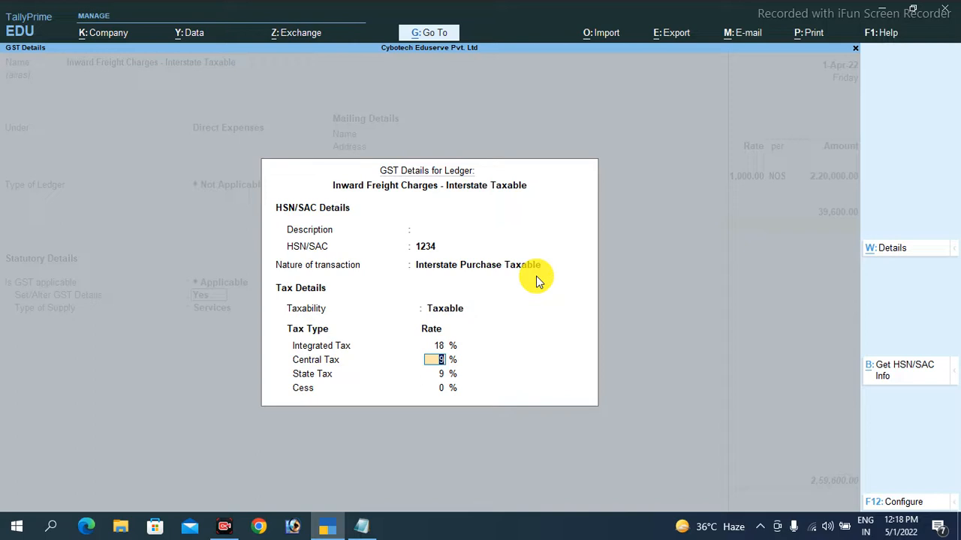
{"action": "key", "text": "Return"}
{"action": "key", "text": "ctrl+a"}
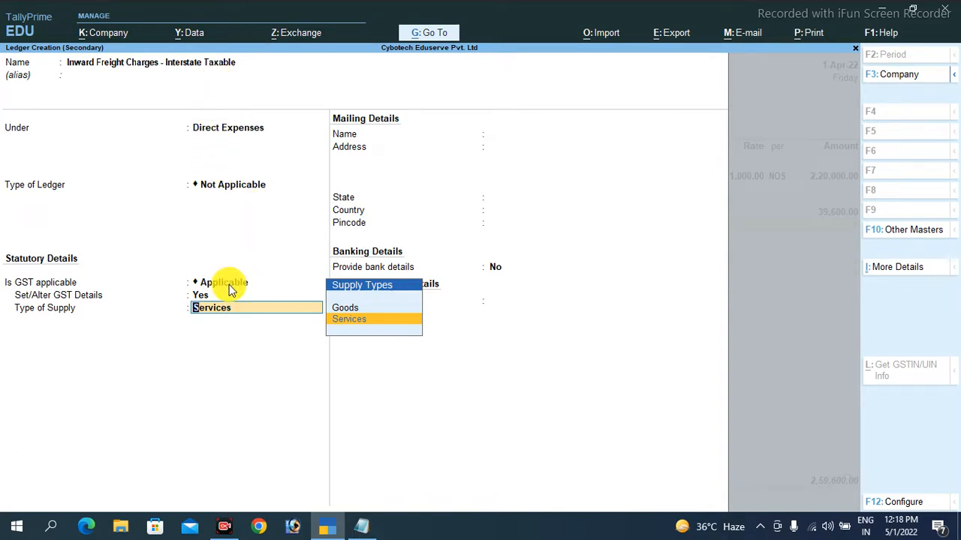
Set the freight ledger's type of supply to Goods and save the ledger into the purchase voucher.
{"action": "key", "text": "Up"}
{"action": "key", "text": "Return"}
{"action": "key", "text": "ctrl"}
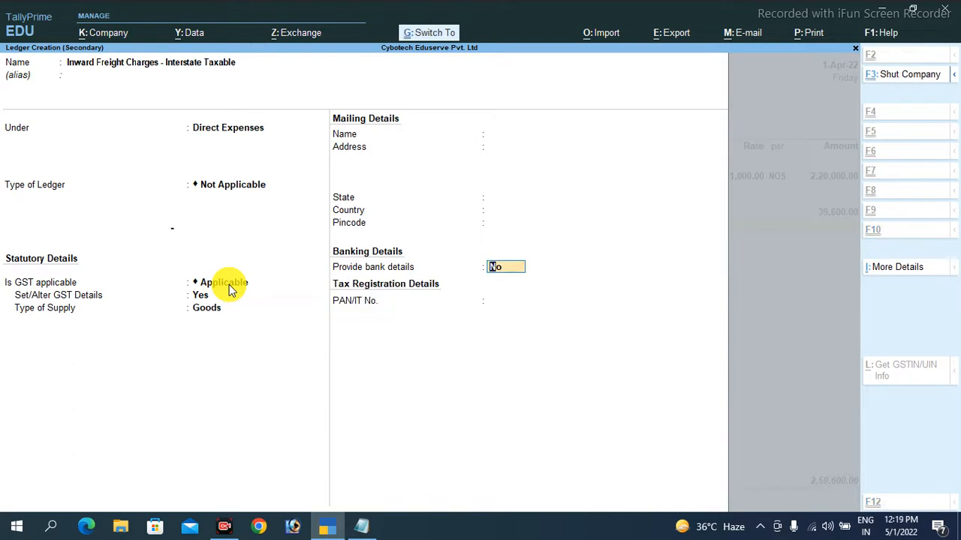
{"action": "key", "text": "ctrl+a"}
{"action": "key", "text": "Return"}
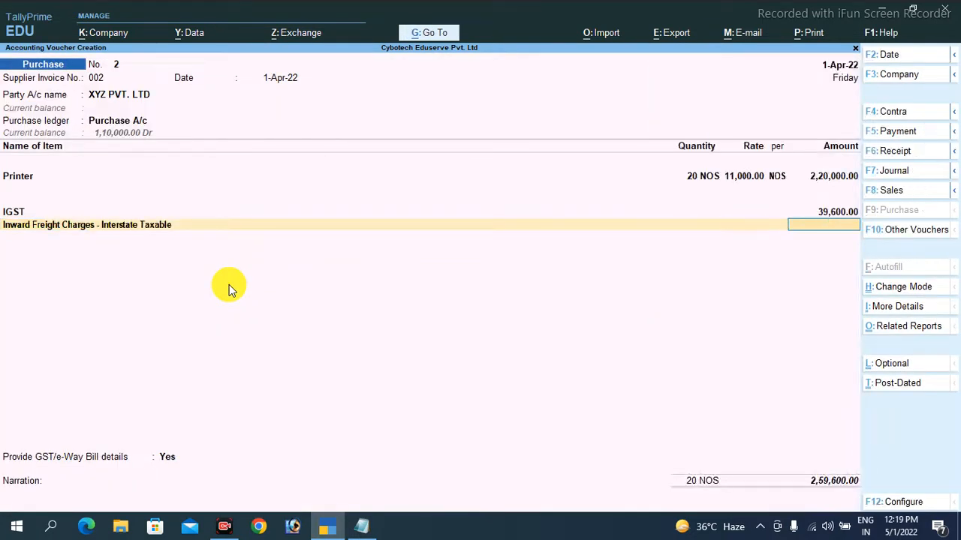
Enter 2,500 as the amount for the Inward Freight Charges - Interstate Taxable line.
{"action": "type", "text": "2,5"}
{"action": "type", "text": "00"}
{"action": "key", "text": "Return"}
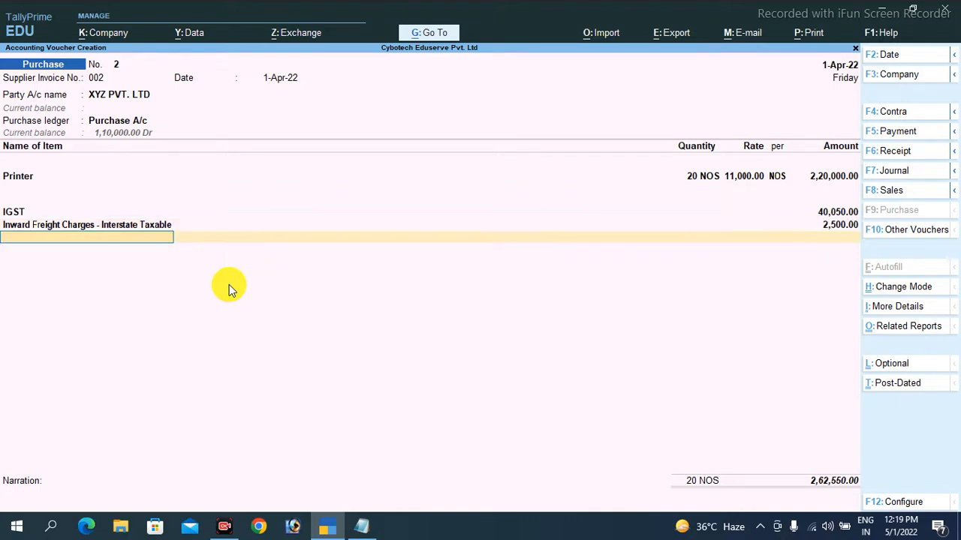
Try a second IGST line below the freight charge, and remove it from the voucher again.
{"action": "key", "text": "Down"}
{"action": "key", "text": "Down"}
{"action": "key", "text": "Down"}
{"action": "key", "text": "Return"}
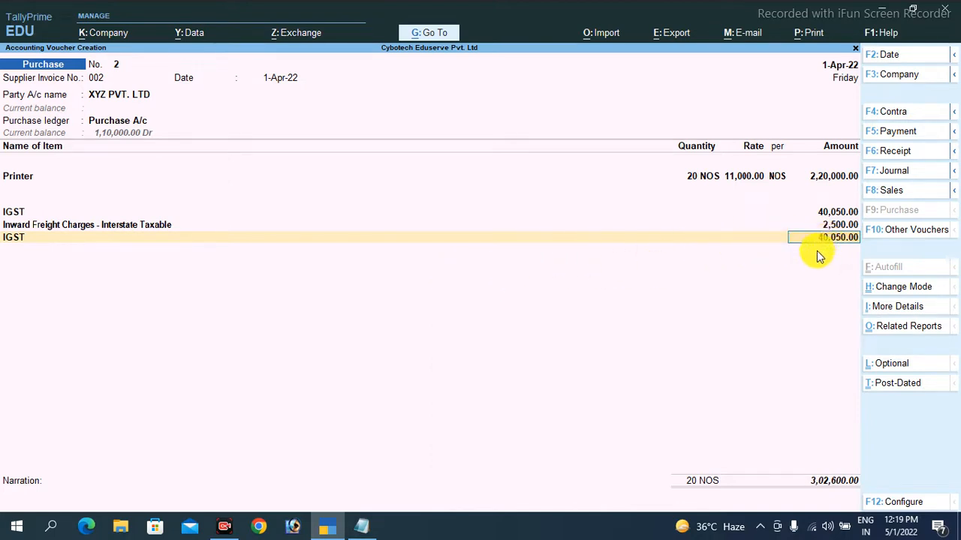
{"action": "key", "text": "BackSpace"}
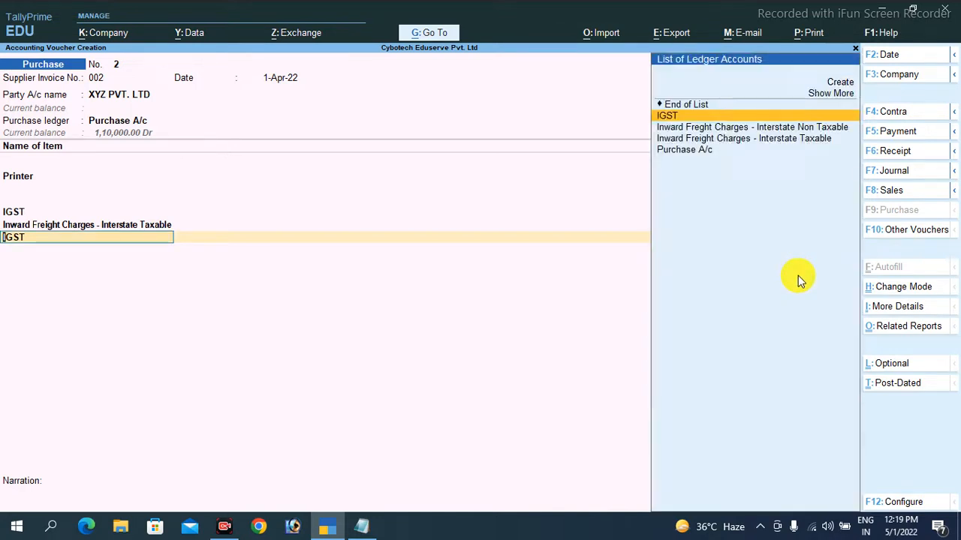
{"action": "key", "text": "Up"}
{"action": "key", "text": "Return"}
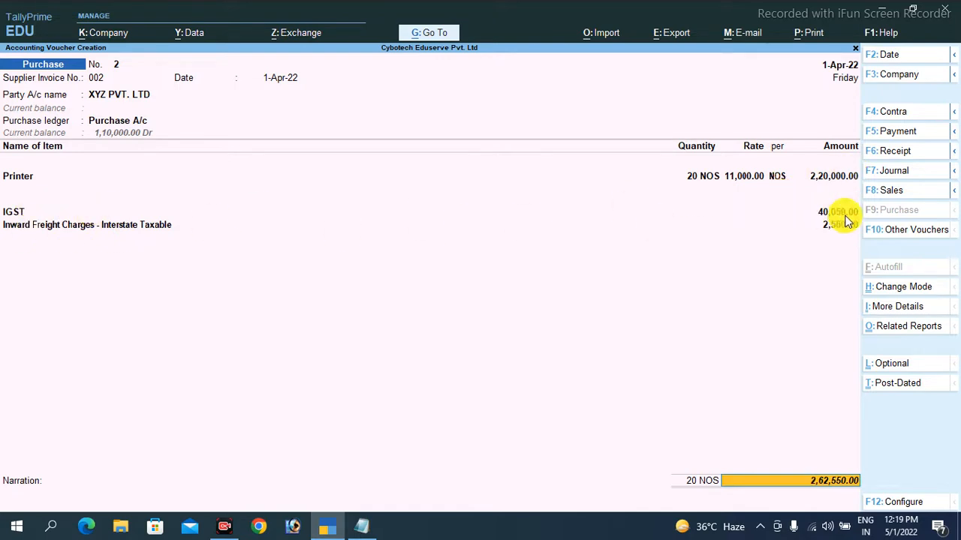
Remove the Inward Freight Charges - Interstate Taxable line from the XYZ PVT. LTD purchase voucher.
{"action": "left_click", "coordinate": [144, 228]}
{"action": "key", "text": "BackSpace"}
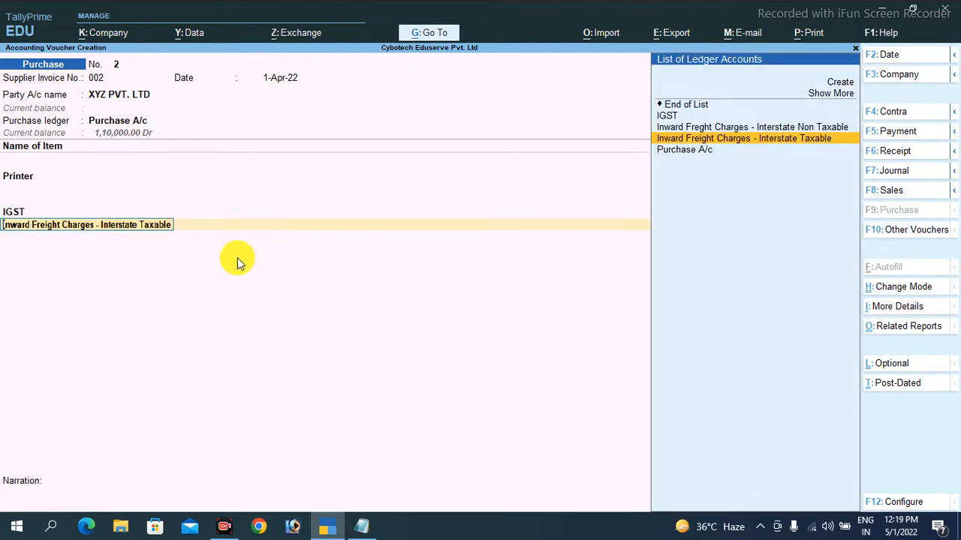
{"action": "key", "text": "Up"}
{"action": "key", "text": "Up"}
{"action": "key", "text": "Up"}
{"action": "key", "text": "Return"}
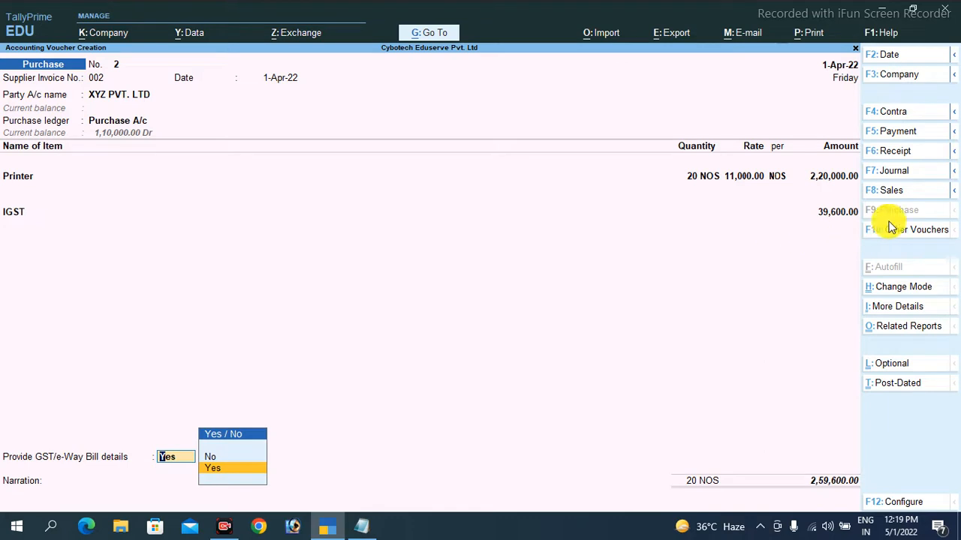
Add the Inward Freight Charges - Interstate Taxable ledger again below IGST with an amount of 2,500.
{"action": "left_click", "coordinate": [824, 216]}
{"action": "key", "text": "Return"}
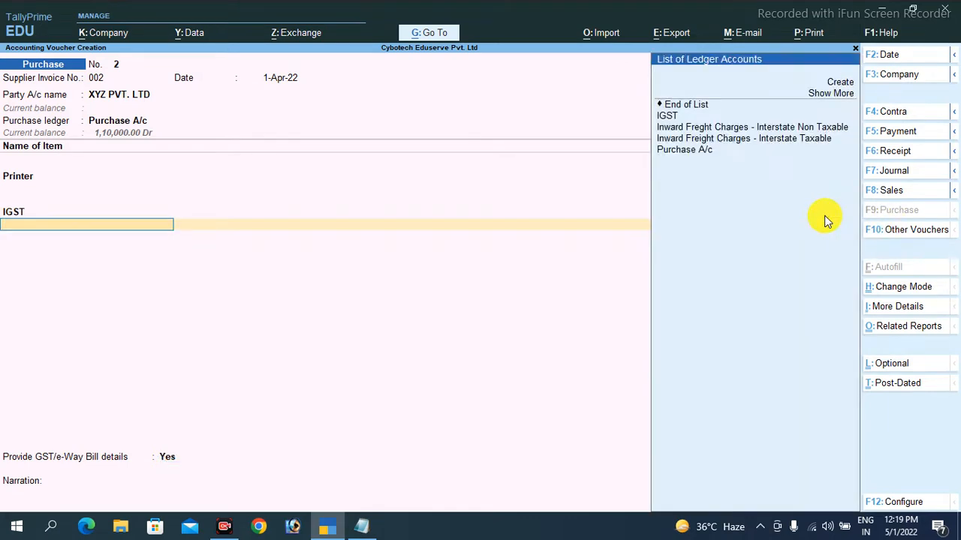
{"action": "key", "text": "Down"}
{"action": "key", "text": "Down"}
{"action": "key", "text": "Down"}
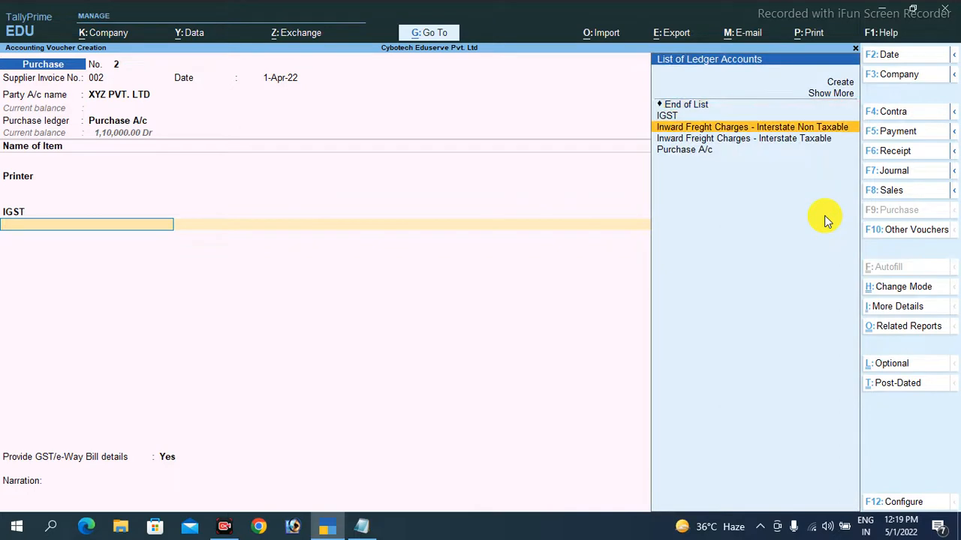
{"action": "key", "text": "Return"}
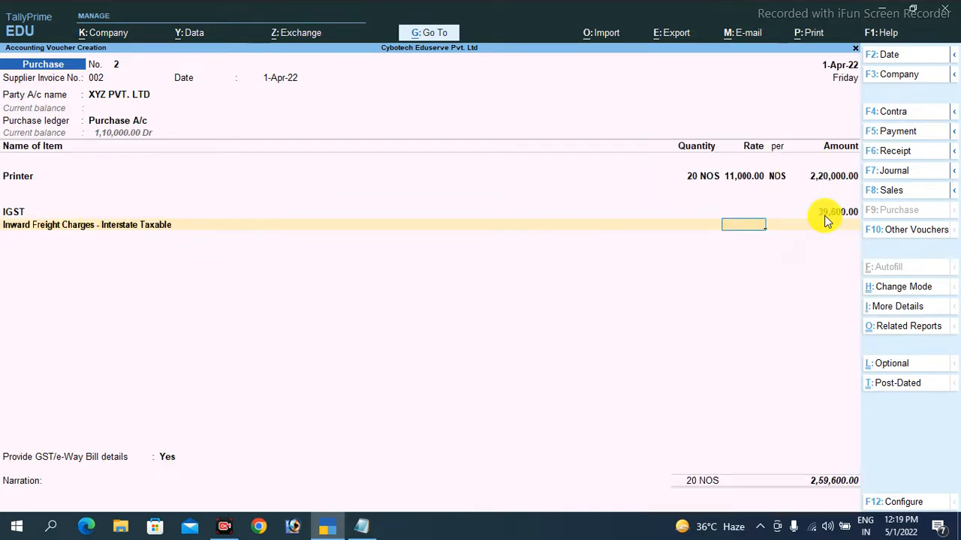
{"action": "key", "text": "Return"}
{"action": "type", "text": "2500"}
{"action": "key", "text": "Return"}
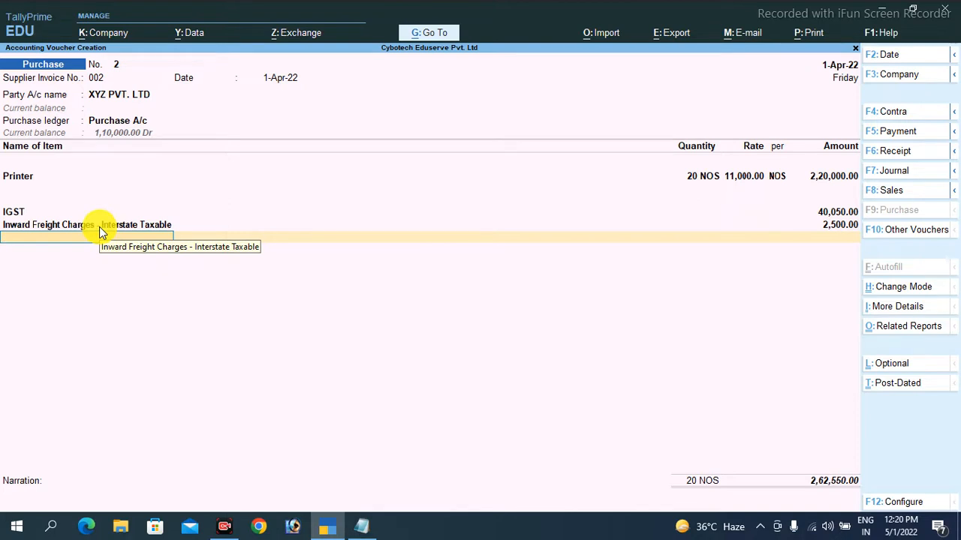
End the ledger list, leave the narration blank and accept the purchase voucher with supplier invoice 002.
{"action": "key", "text": "Return"}
{"action": "key", "text": "Return"}
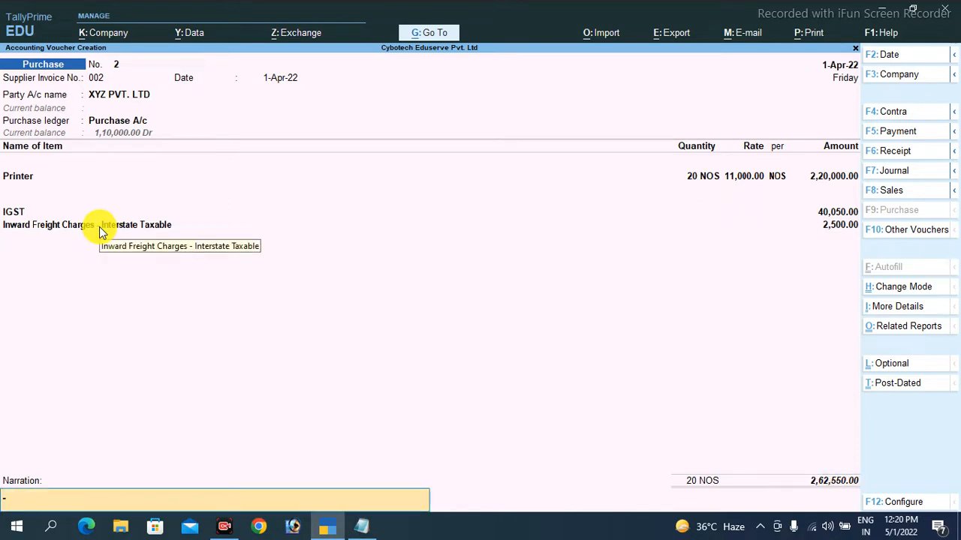
{"action": "key", "text": "Return"}
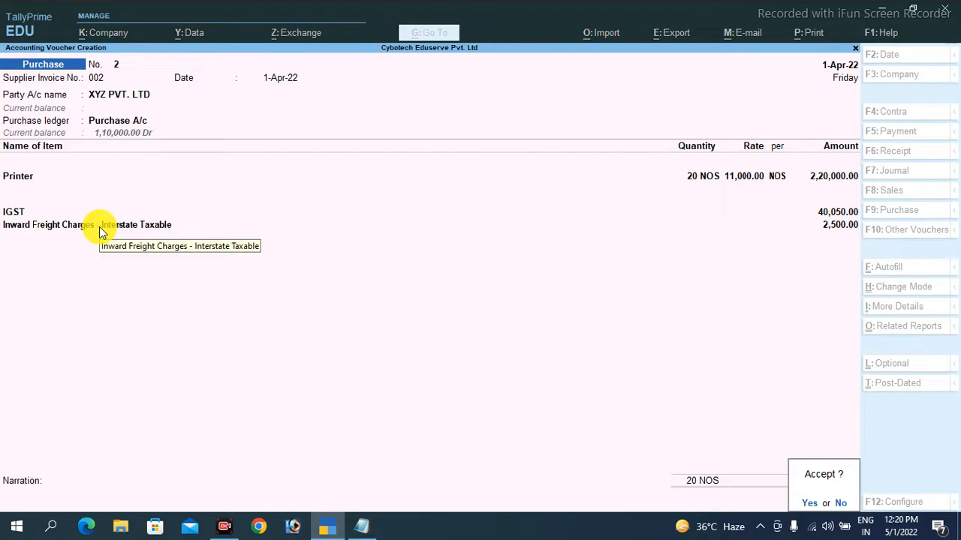
{"action": "key", "text": "Return"}
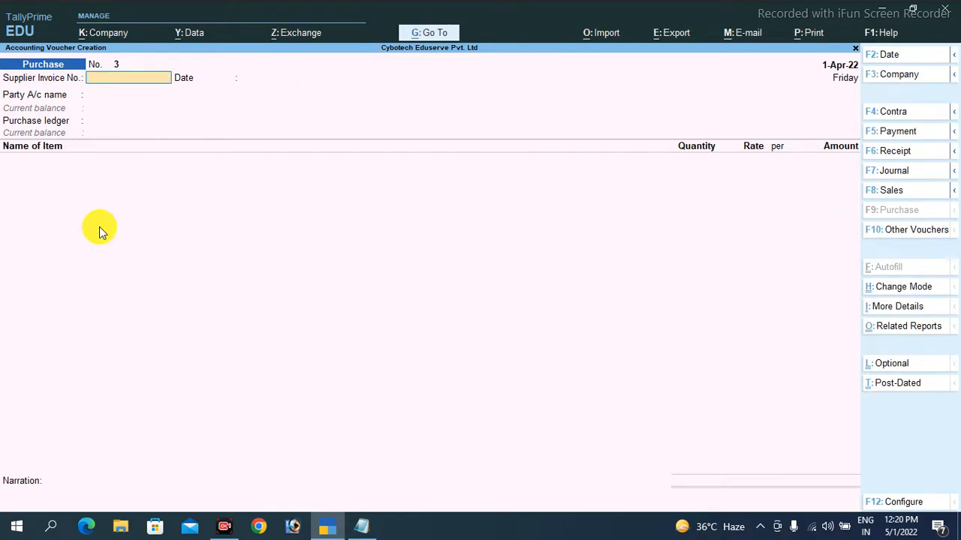
Enter supplier invoice number 003 dated 1-Apr-22, choose XYZ PVT. LTD as the party and accept its party details.
{"action": "type", "text": "003"}
{"action": "key", "text": "Return"}
{"action": "key", "text": "Return"}
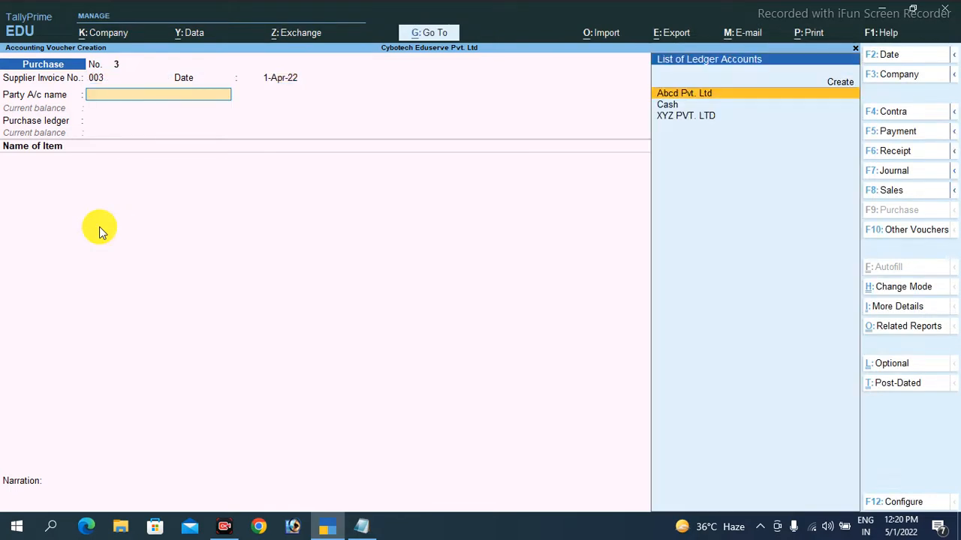
{"action": "key", "text": "Down"}
{"action": "key", "text": "Down"}
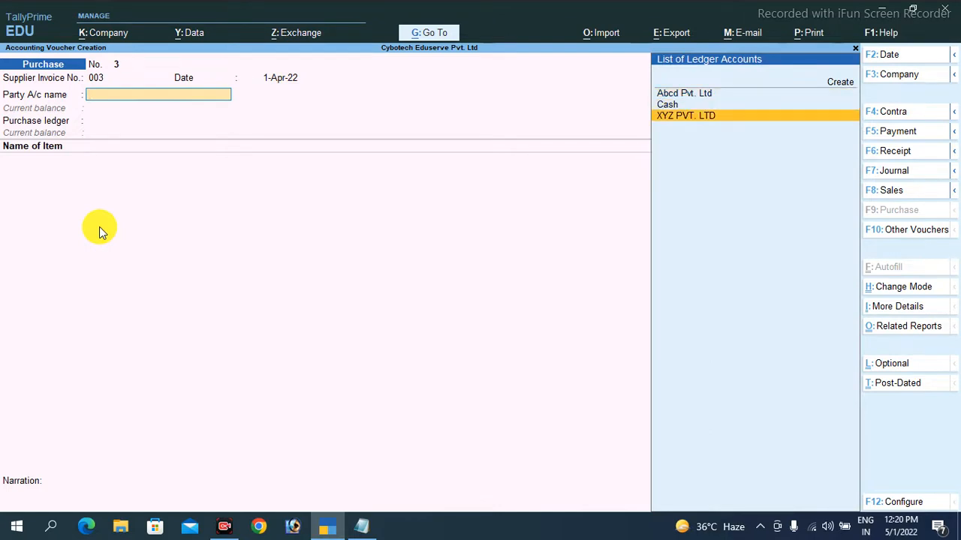
{"action": "key", "text": "Return"}
{"action": "key", "text": "Return"}
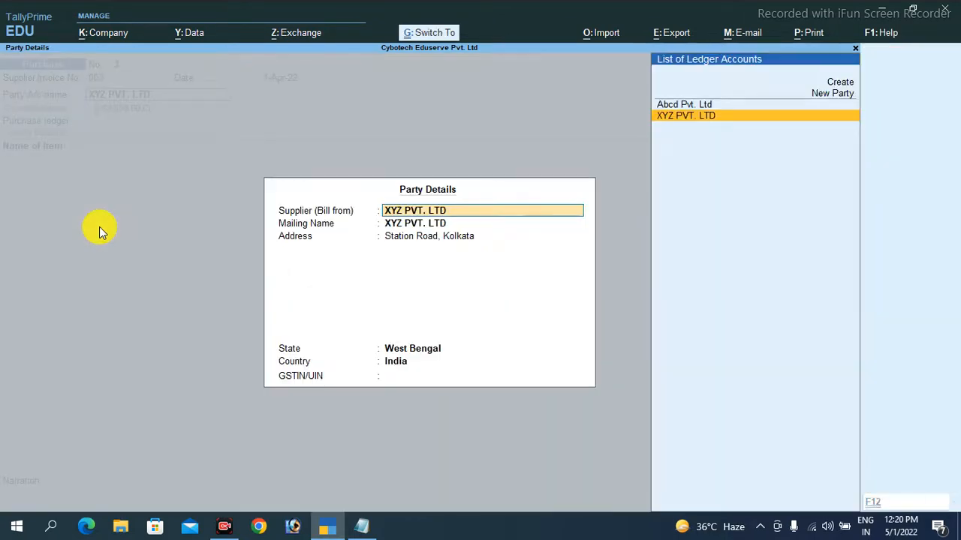
{"action": "key", "text": "Return"}
{"action": "key", "text": "ctrl+a"}
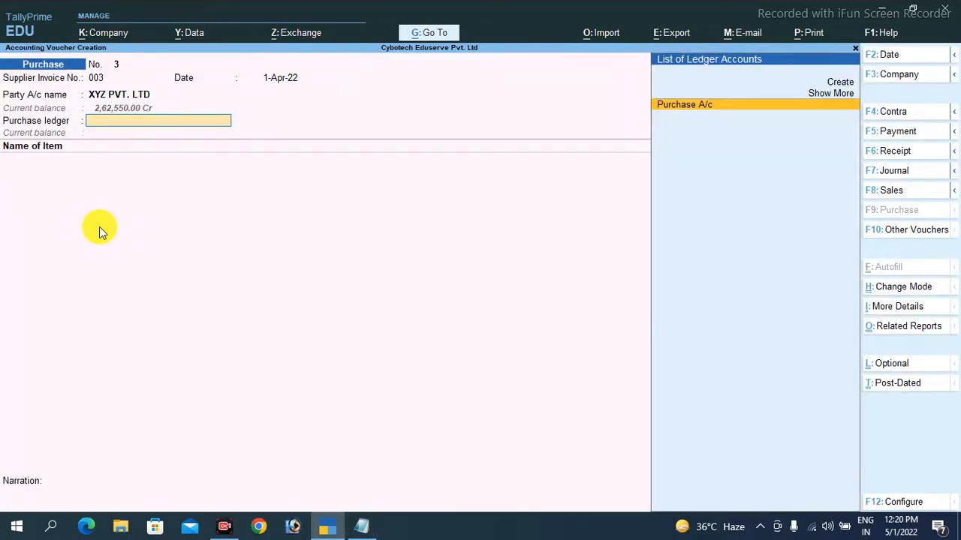
Select Purchase A/c as the purchase ledger and add 20 NOS of Printer at the rate of 11,000.
{"action": "key", "text": "Return"}
{"action": "key", "text": "Down"}
{"action": "key", "text": "Return"}
{"action": "type", "text": "20"}
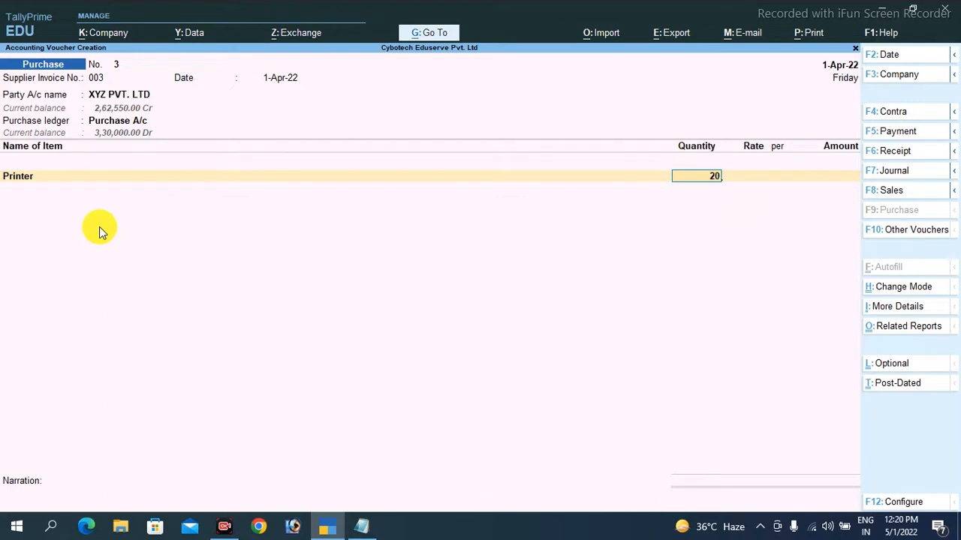
{"action": "key", "text": "Return"}
{"action": "key", "text": "Return"}
{"action": "key", "text": "Return"}
{"action": "key", "text": "Return"}
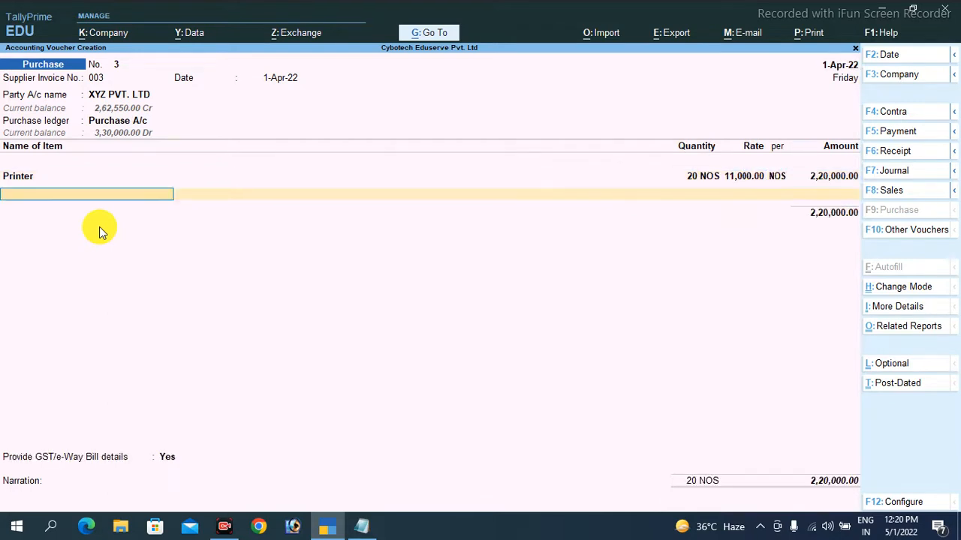
Finish the item list and add the Inward Freight Charges - Interstate Taxable ledger with an amount of 2,500.
{"action": "key", "text": "Return"}
{"action": "key", "text": "Down"}
{"action": "key", "text": "Down"}
{"action": "key", "text": "Down"}
{"action": "key", "text": "Down"}
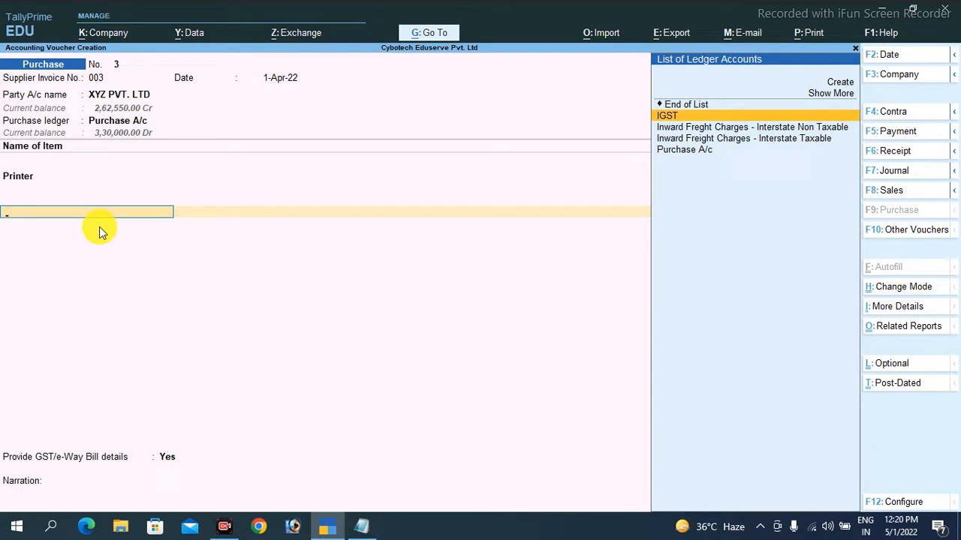
{"action": "key", "text": "Down"}
{"action": "key", "text": "Down"}
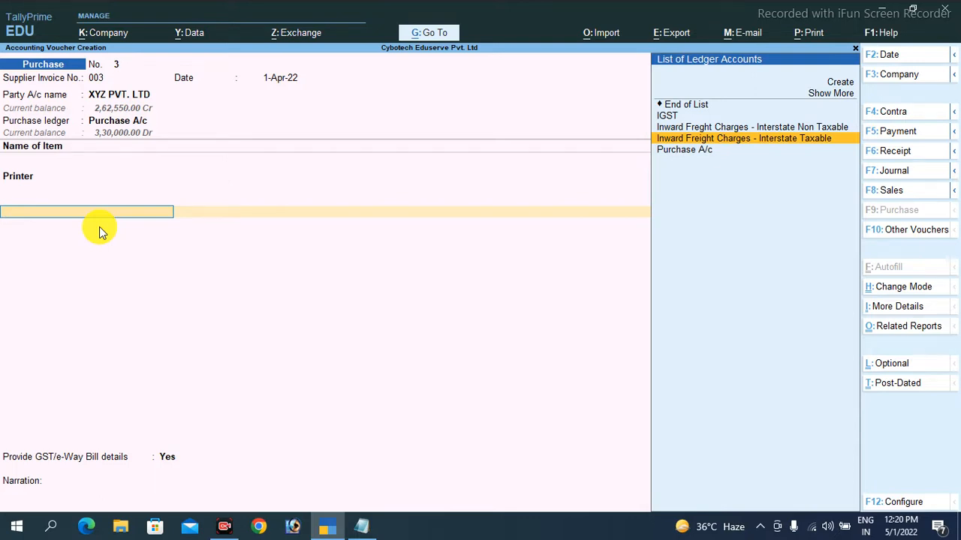
{"action": "key", "text": "Return"}
{"action": "key", "text": "Return"}
{"action": "type", "text": "2500"}
{"action": "key", "text": "Return"}
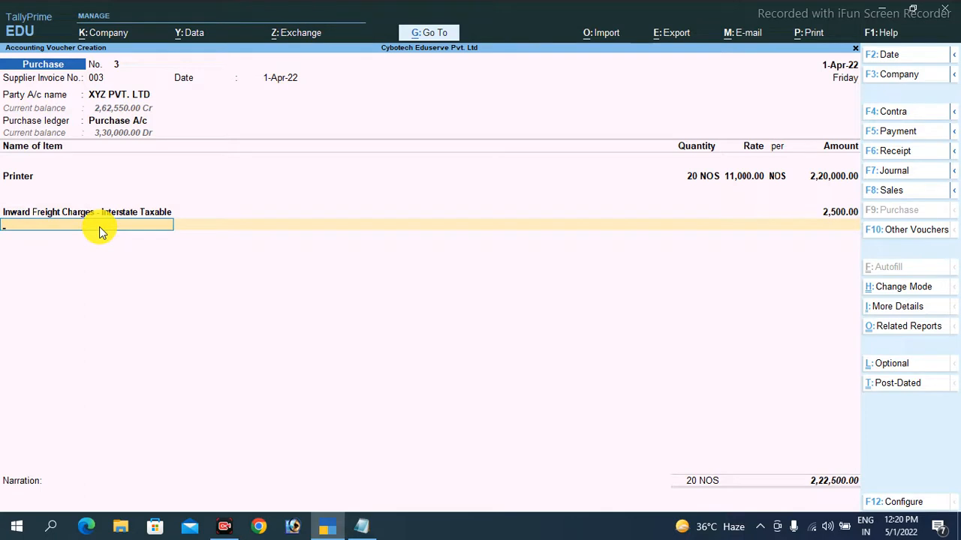
Add the IGST ledger below the freight charge and accept the voucher with a blank narration.
{"action": "key", "text": "Down"}
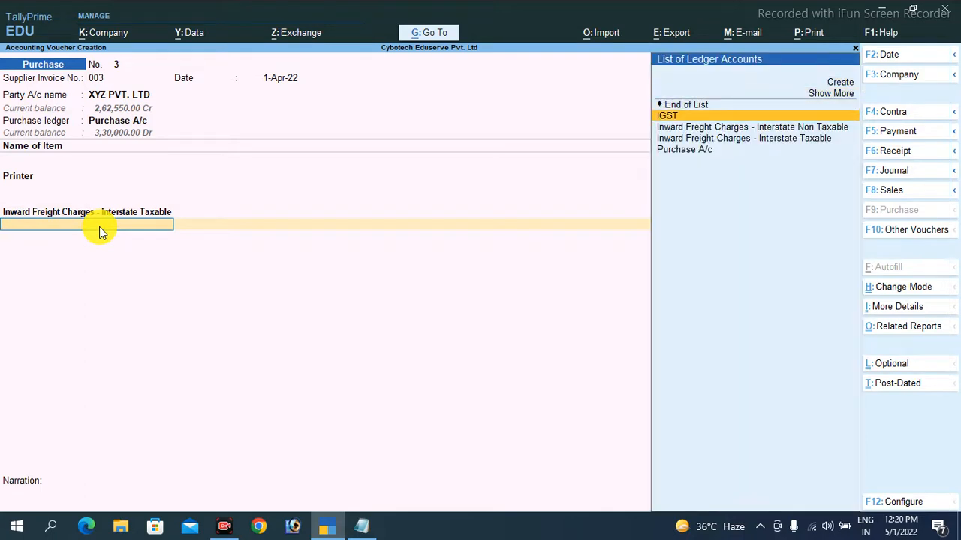
{"action": "key", "text": "Return"}
{"action": "key", "text": "Return"}
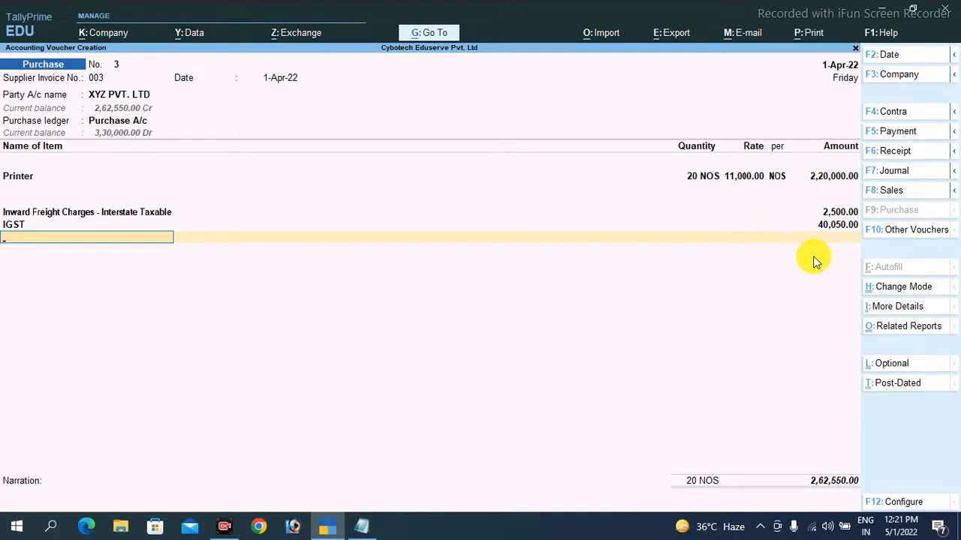
{"action": "key", "text": "Return"}
{"action": "key", "text": "Return"}
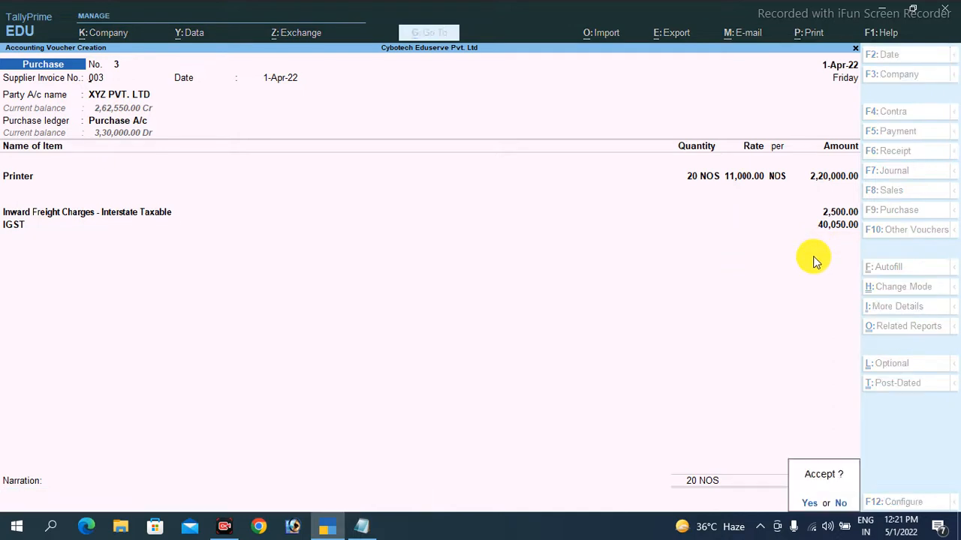
{"action": "key", "text": "Return"}
Reopen the saved purchase voucher with supplier invoice 003 and examine its zoomed print preview.
{"action": "key", "text": "Page_Up"}
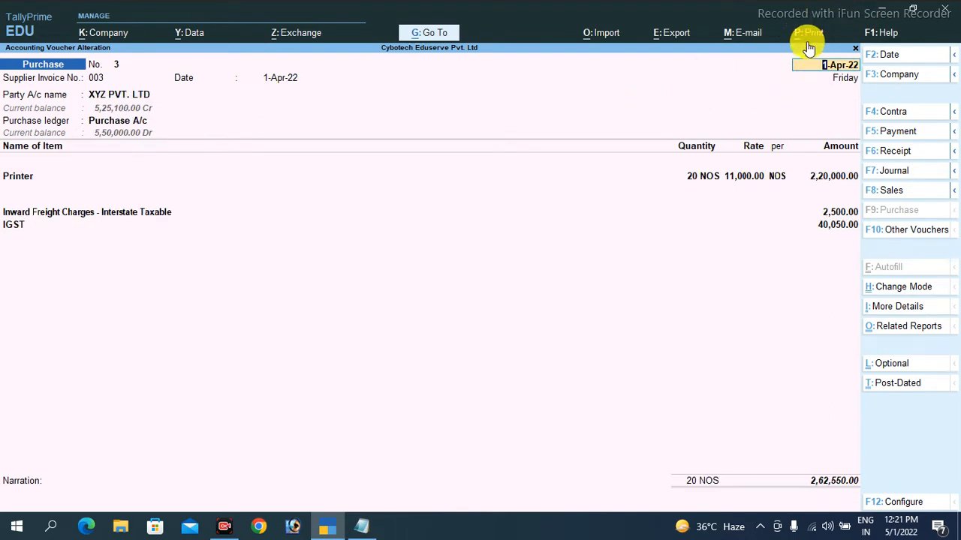
{"action": "left_click", "coordinate": [807, 34]}
{"action": "left_click", "coordinate": [829, 81]}
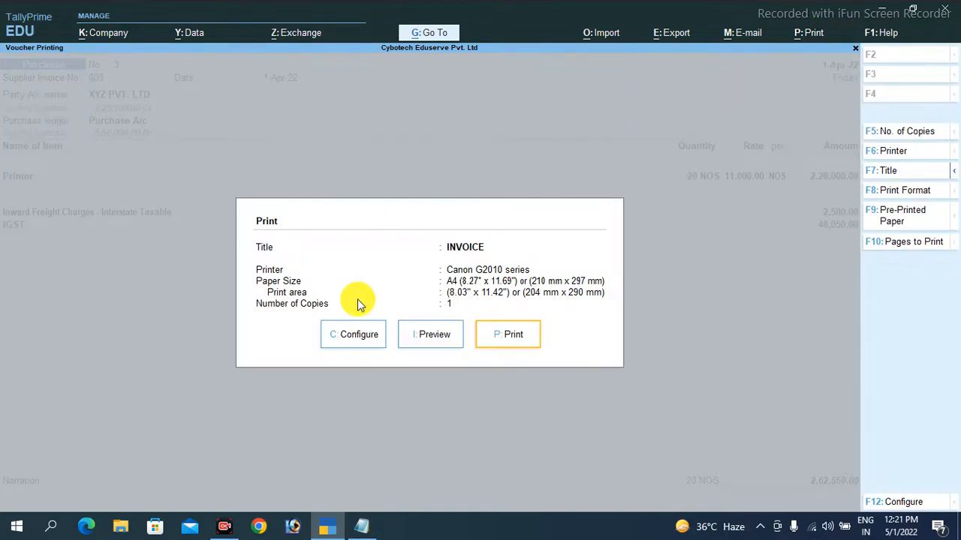
{"action": "left_click", "coordinate": [429, 338]}
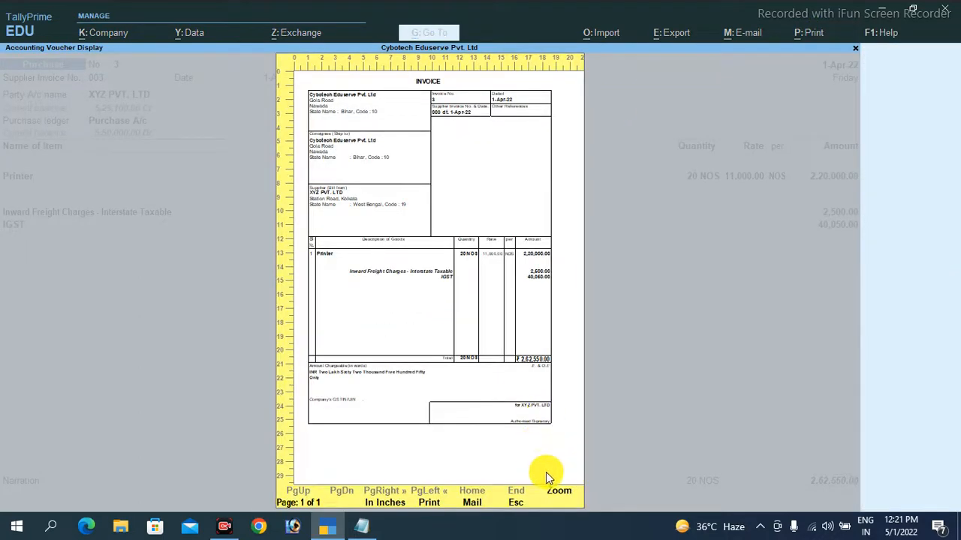
{"action": "left_click", "coordinate": [555, 491]}
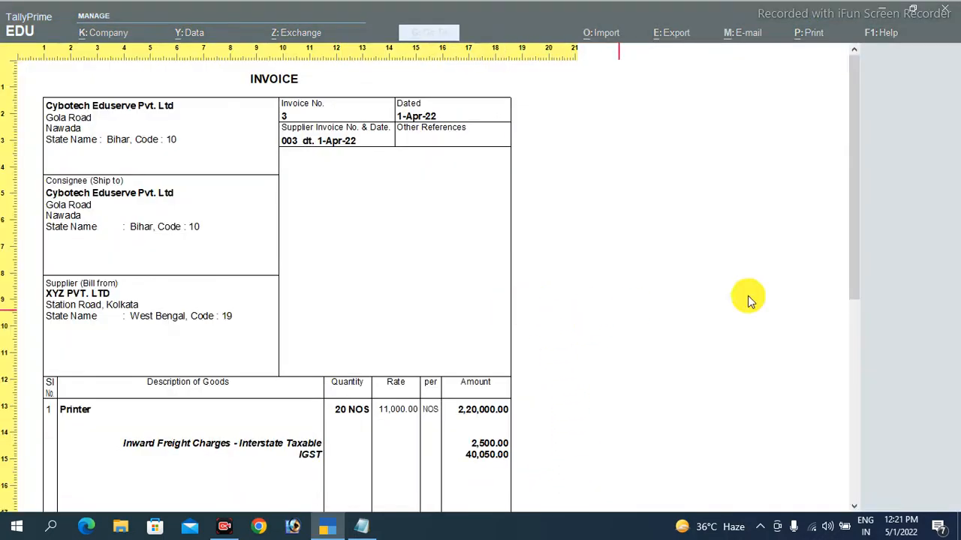
{"action": "left_click_drag", "start_coordinate": [850, 192], "coordinate": [858, 169]}
{"action": "key", "text": "Escape"}
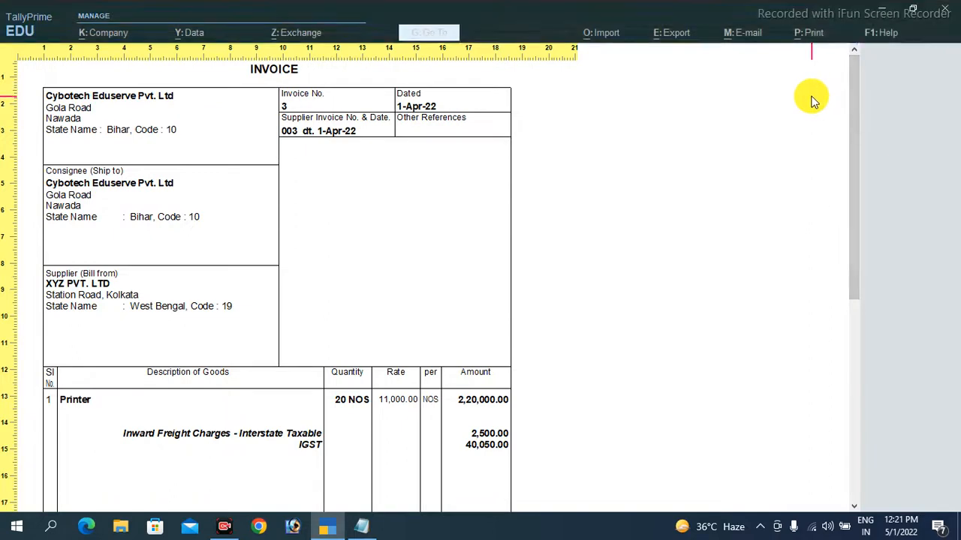
{"action": "key", "text": "Escape"}
Accept the reopened purchase voucher and return to the Gateway of Tally.
{"action": "key", "text": "ctrl"}
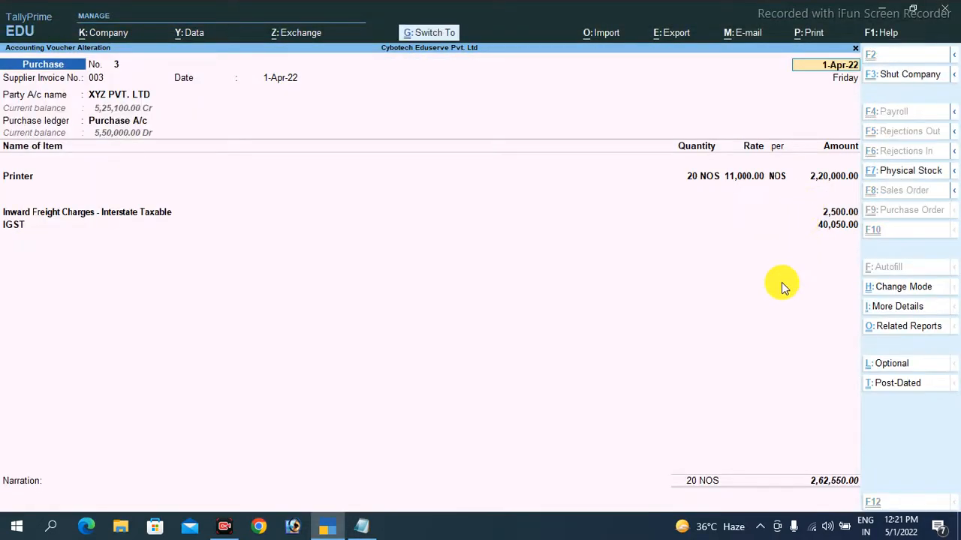
{"action": "key", "text": "ctrl+a"}
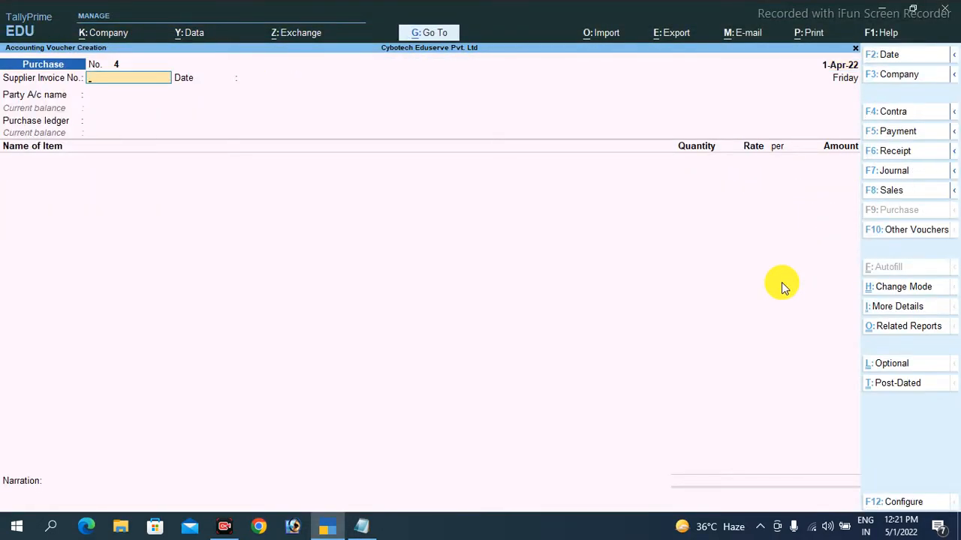
{"action": "key", "text": "Escape"}
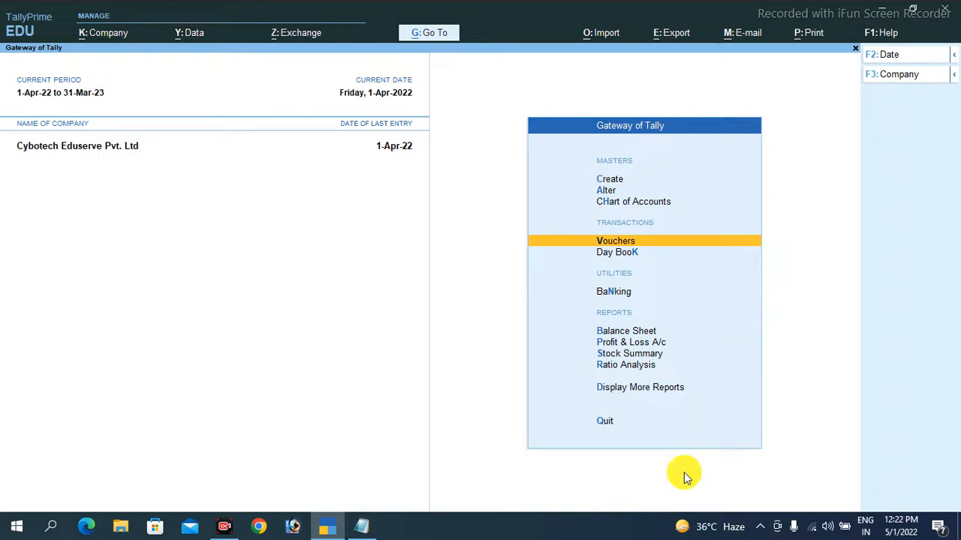
{"action": "left_click", "coordinate": [761, 527]}
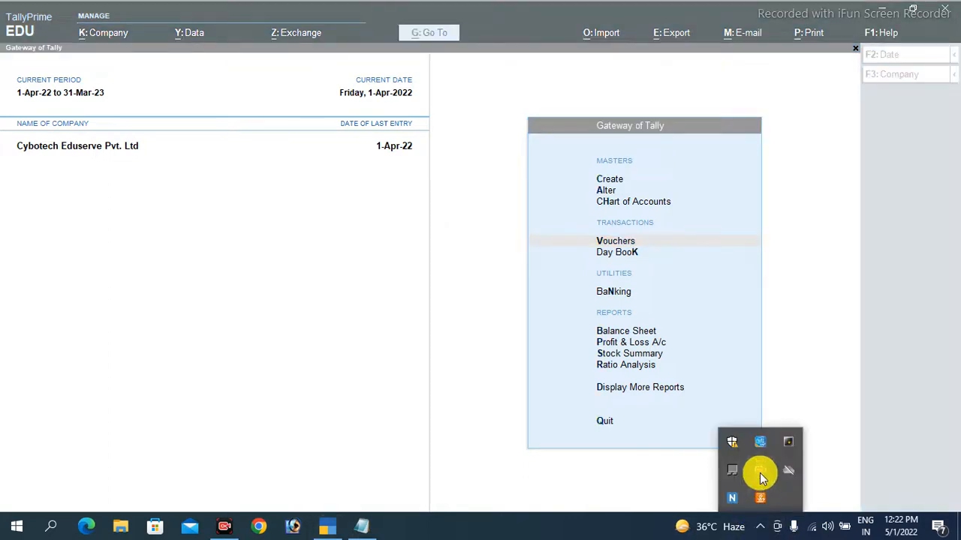